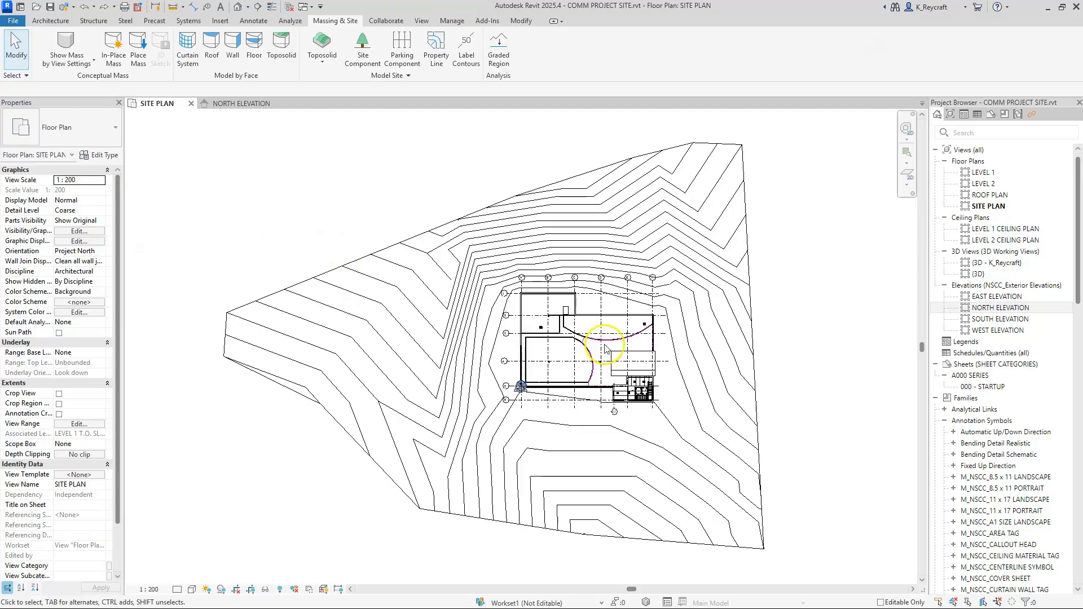
Step: Extend the contour label line north of the building southward past grid F so it also labels the 48500 and 49000 contours
scroll(603, 301, "up", 3)
scroll(648, 238, "up", 5)
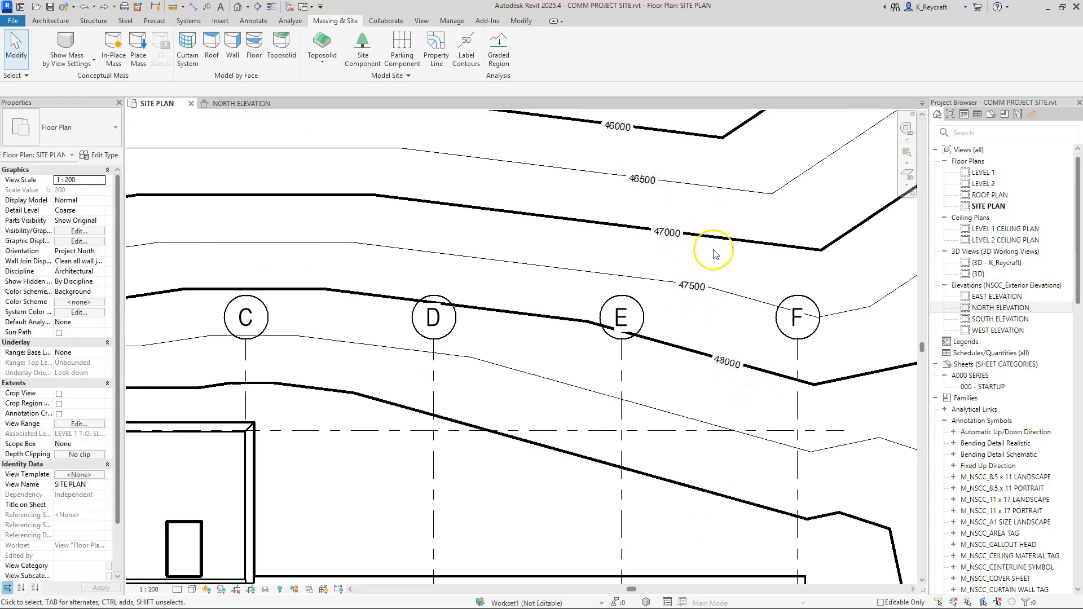
scroll(702, 322, "down", 2)
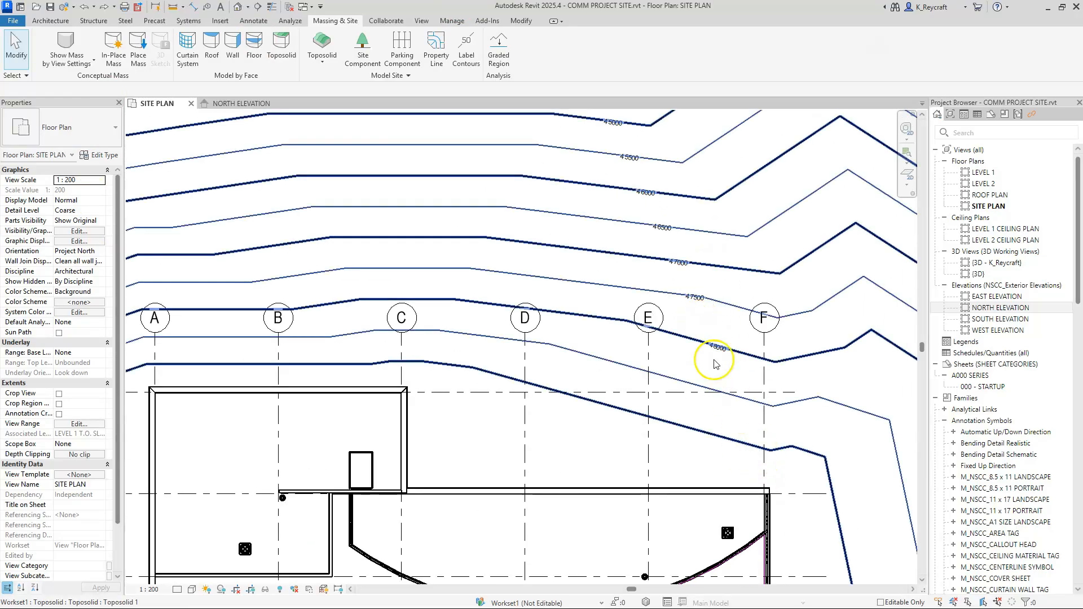
scroll(708, 333, "down", 1)
left_click(694, 310)
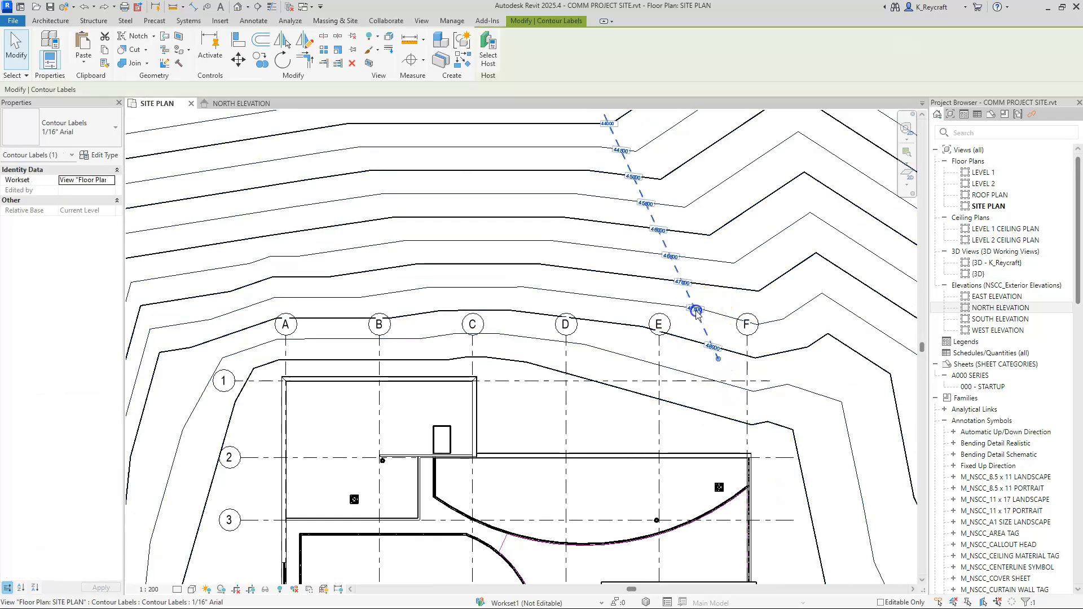
left_click_drag(719, 361, 785, 443)
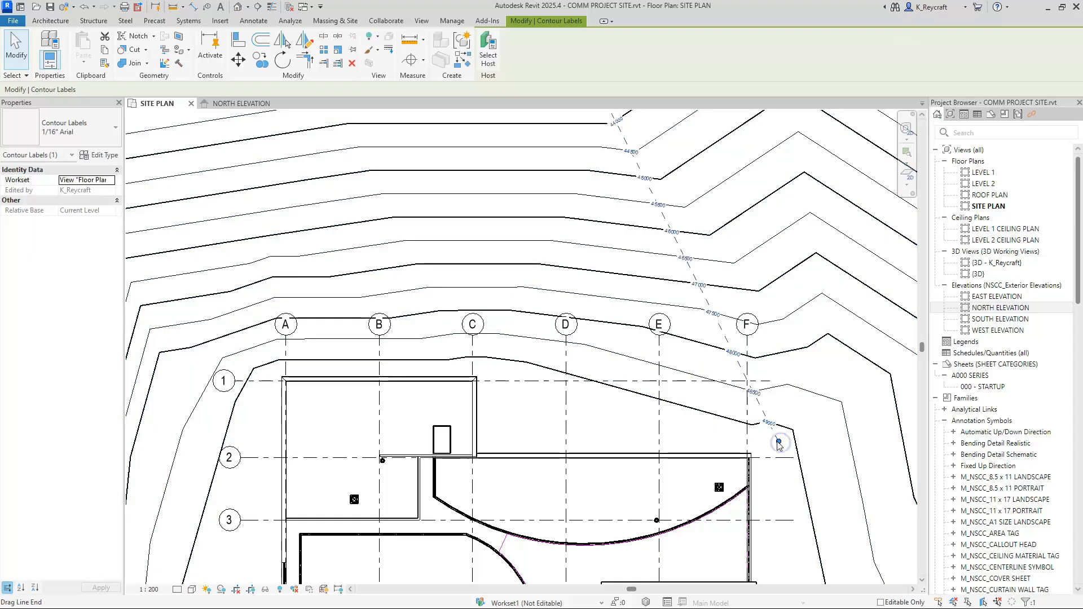
Step: Examine the labelled 49000 contour around the building and the overall site, and deselect the contour labels
scroll(777, 432, "up", 5)
scroll(774, 417, "up", 1)
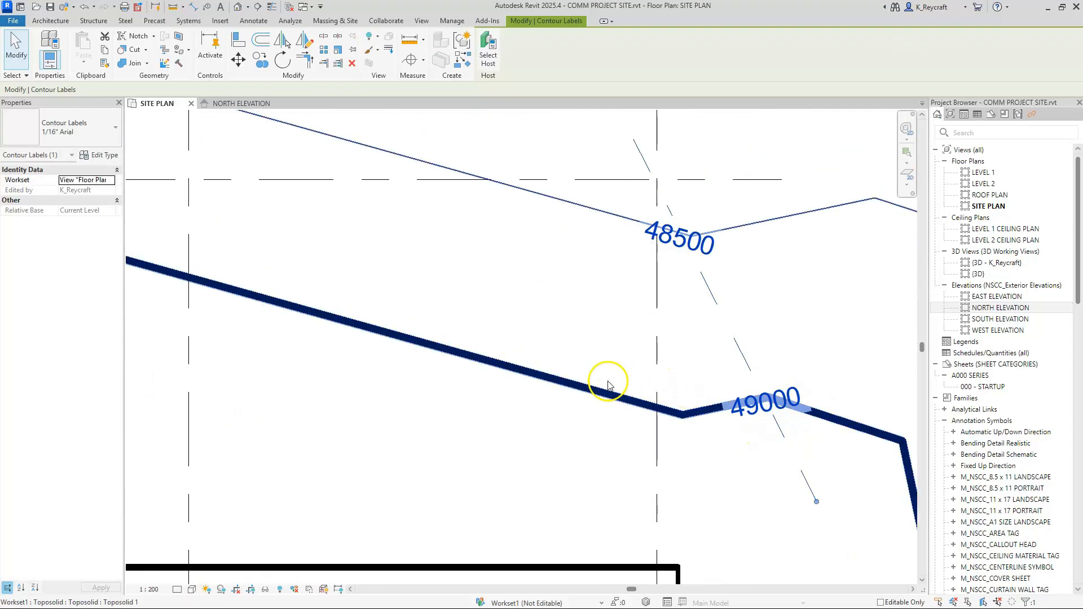
scroll(864, 435, "down", 3)
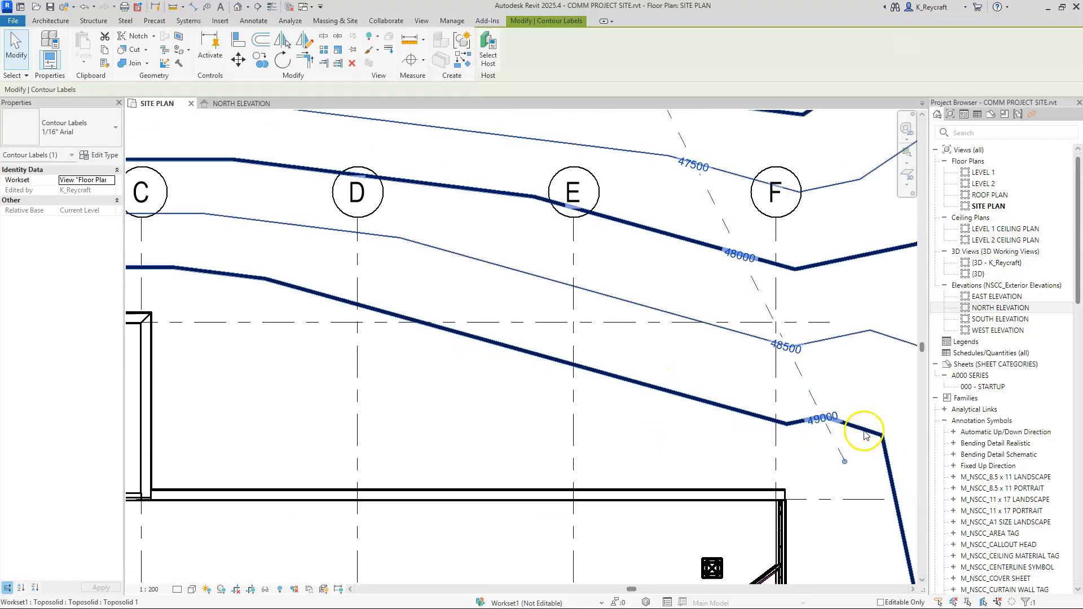
scroll(822, 431, "up", 3)
scroll(622, 350, "down", 6)
middle_click_drag(480, 323, 657, 308)
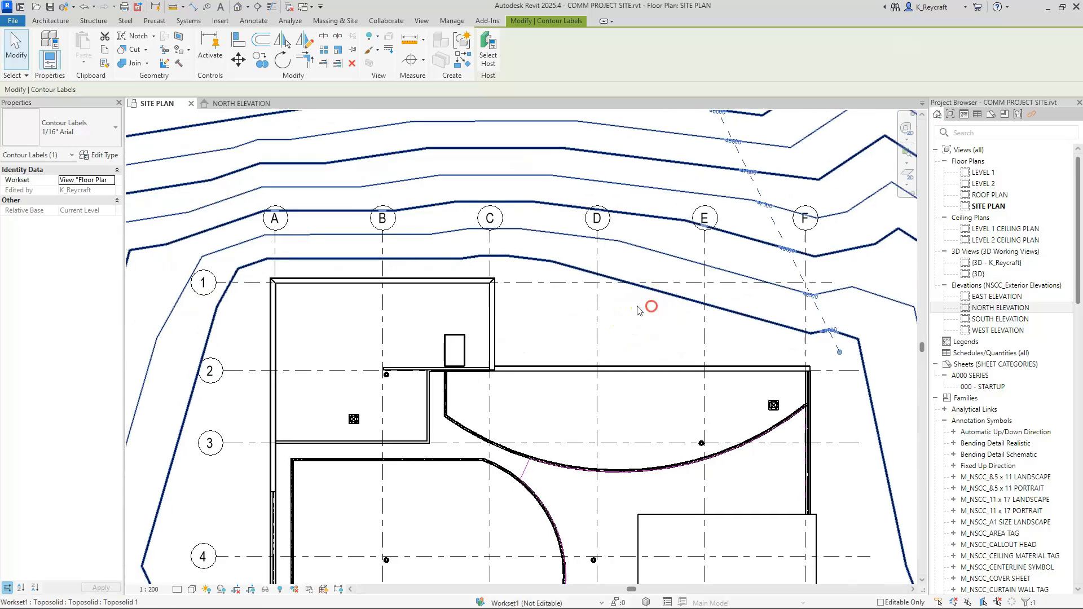
scroll(556, 309, "down", 1)
scroll(556, 309, "down", 2)
scroll(595, 446, "down", 1)
middle_click_drag(594, 445, 575, 370)
scroll(592, 404, "down", 3)
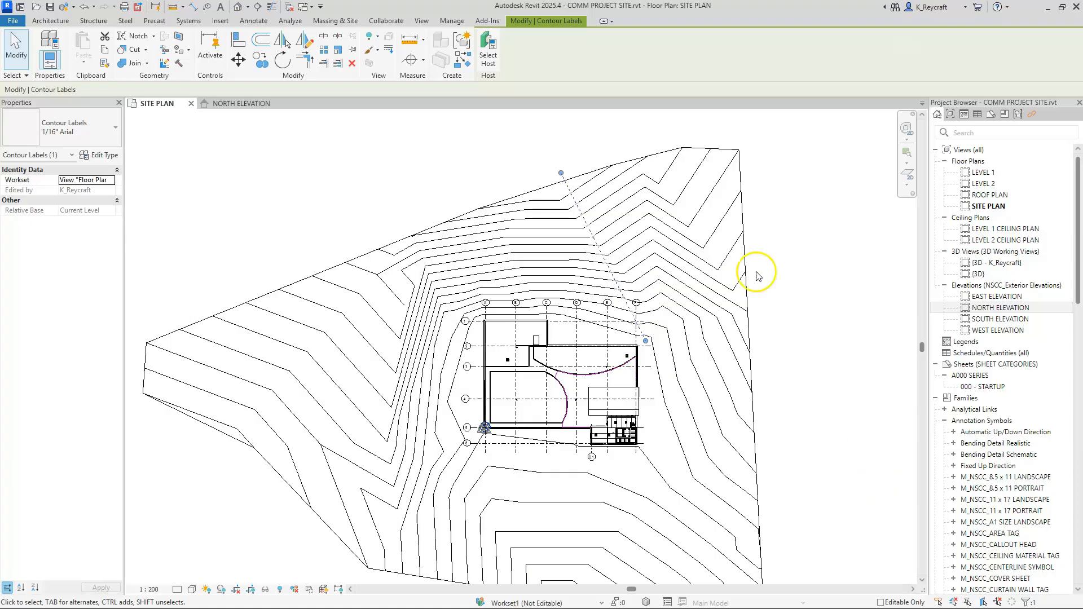
left_click(794, 248)
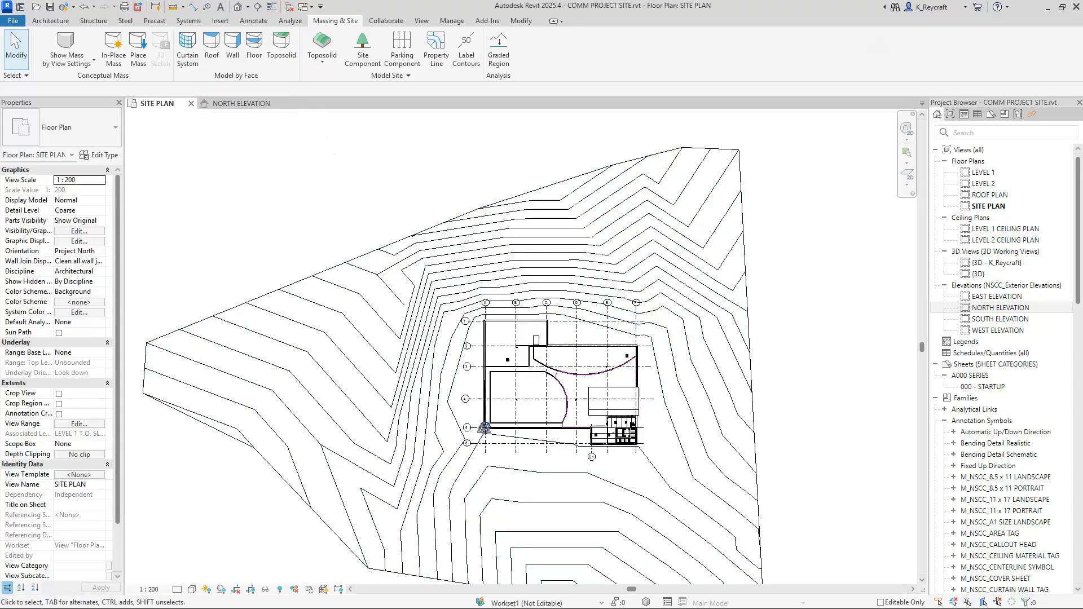
Step: Draw a horizontal section line through the building, from beyond the site's east boundary to beyond its west end
left_click(258, 8)
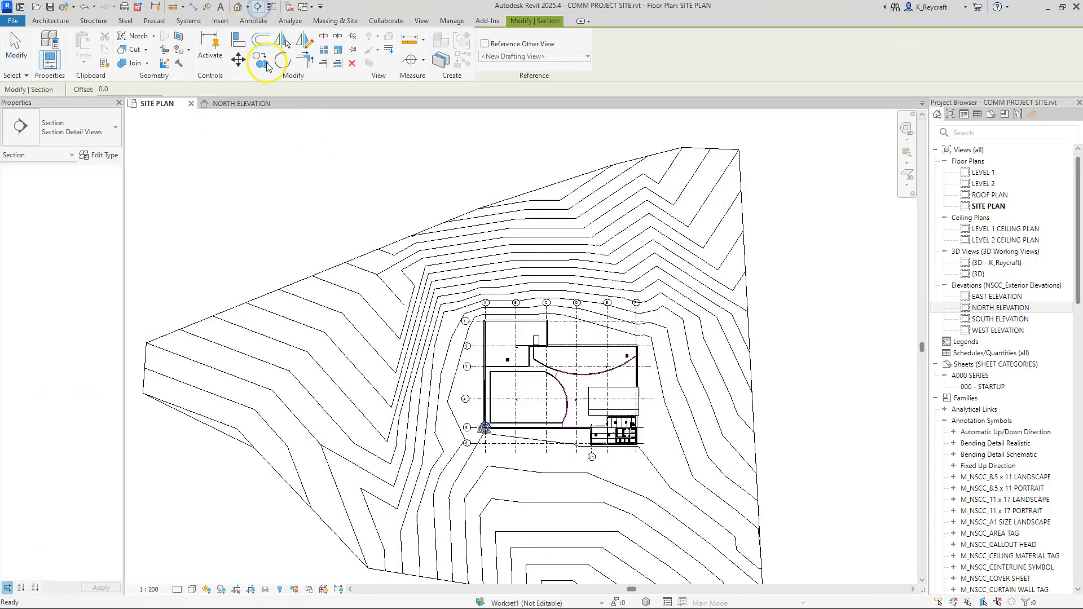
left_click(804, 375)
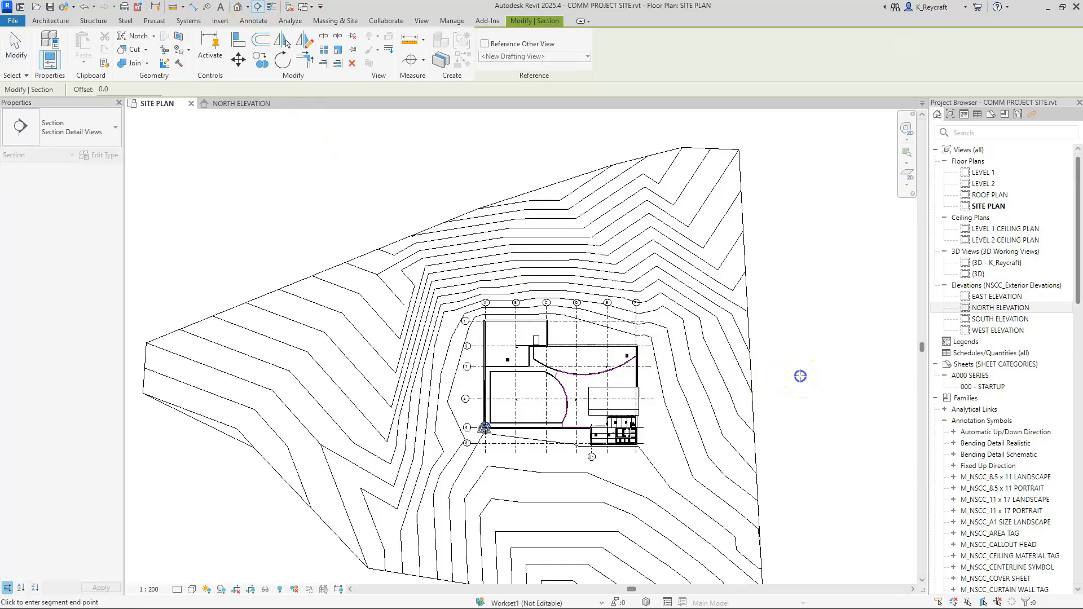
middle_click_drag(173, 375, 321, 375)
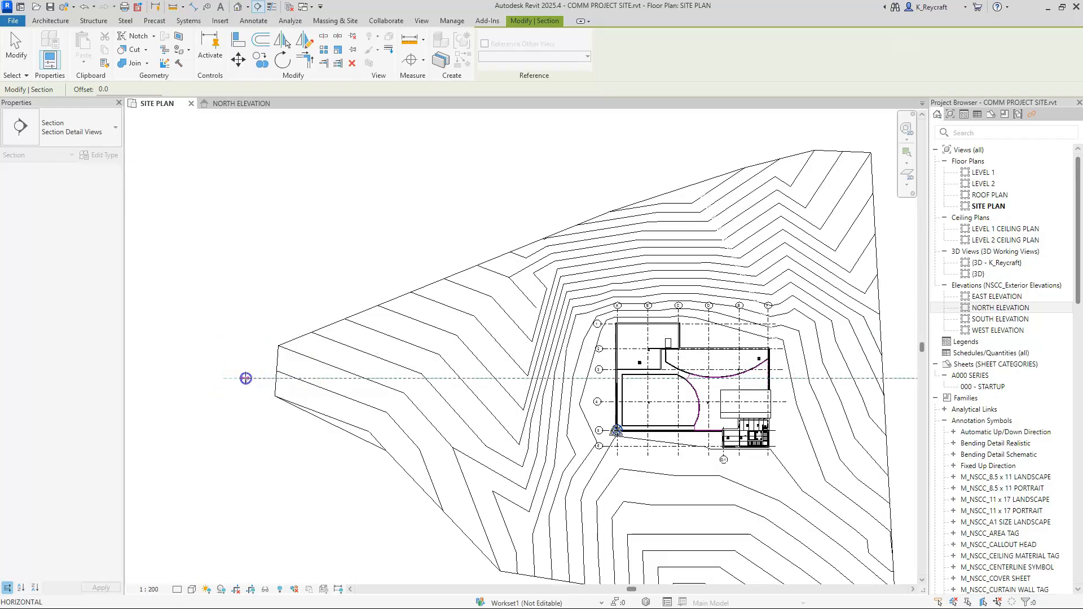
left_click(245, 378)
Step: Flip the section's viewing direction to face the north side of the site and deselect it
scroll(612, 442, "up", 1)
middle_click_drag(612, 441, 359, 428)
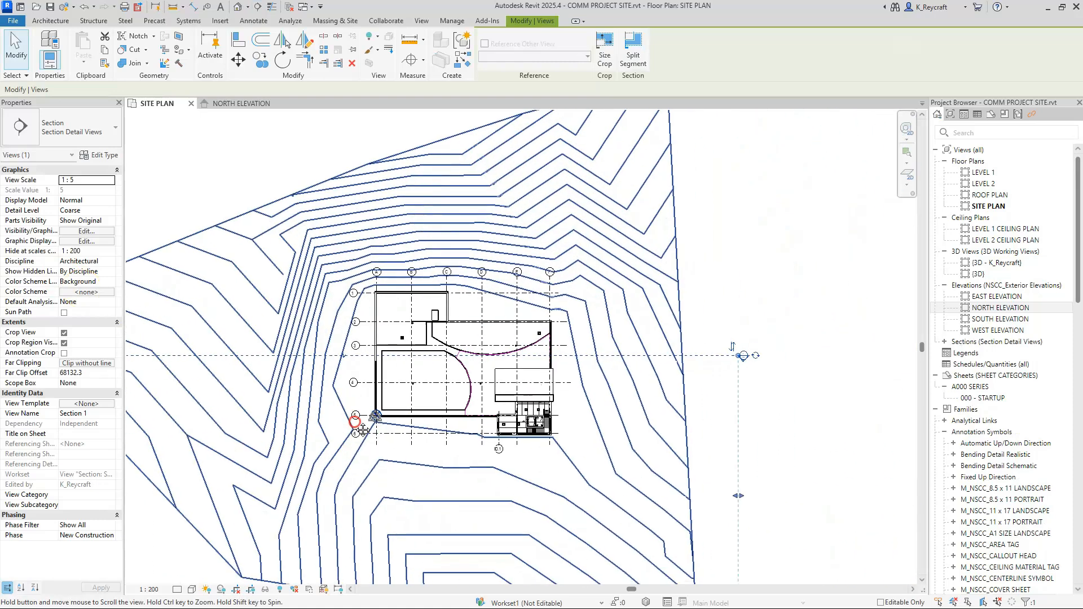
left_click(733, 354)
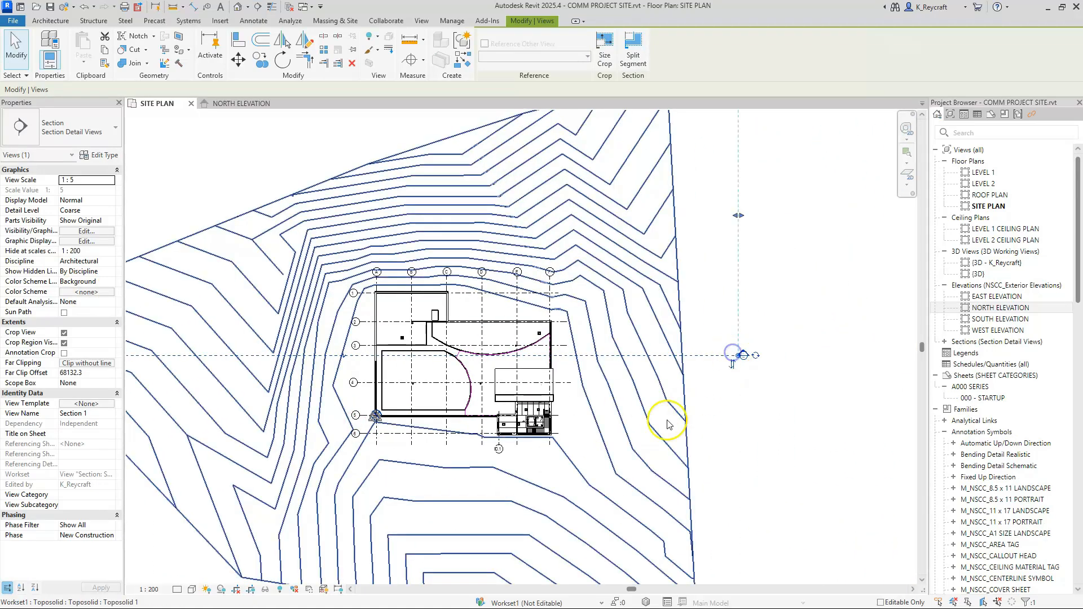
scroll(736, 380, "down", 4)
left_click(628, 221)
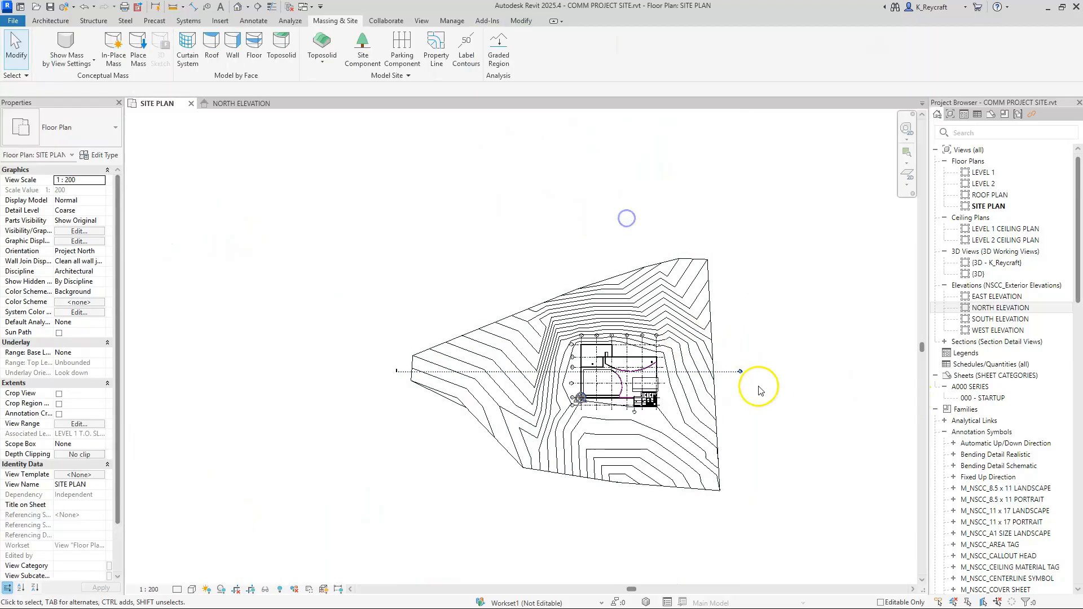
Step: Open the new site section's view and turn off its view cropping
scroll(752, 383, "up", 5)
double_click(666, 312)
mouse_move(742, 415)
middle_mouse_down()
mouse_move(719, 428)
mouse_move(738, 449)
middle_mouse_up()
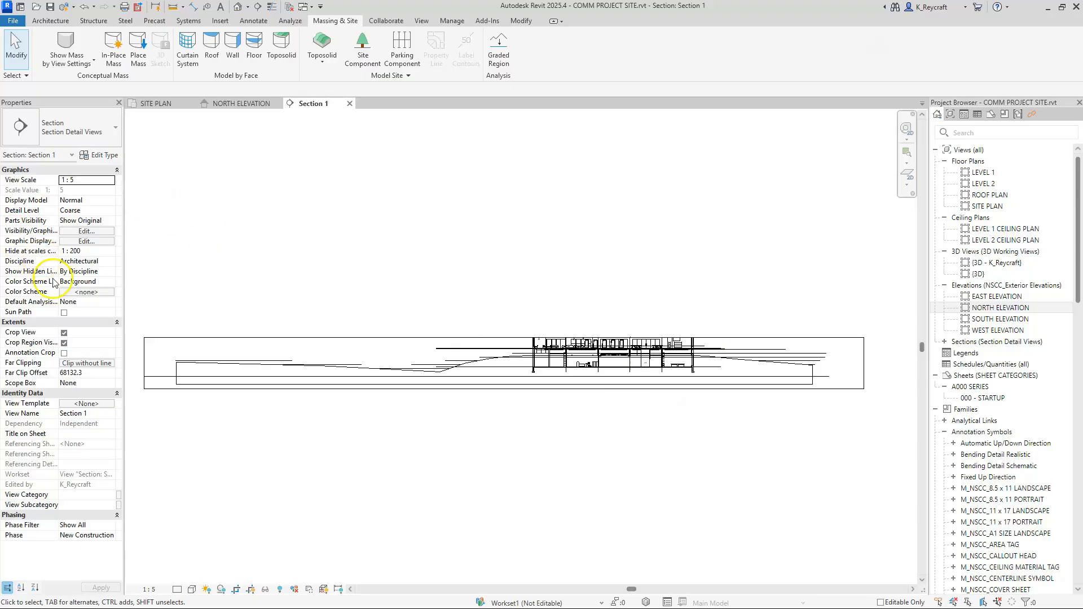
left_click(235, 591)
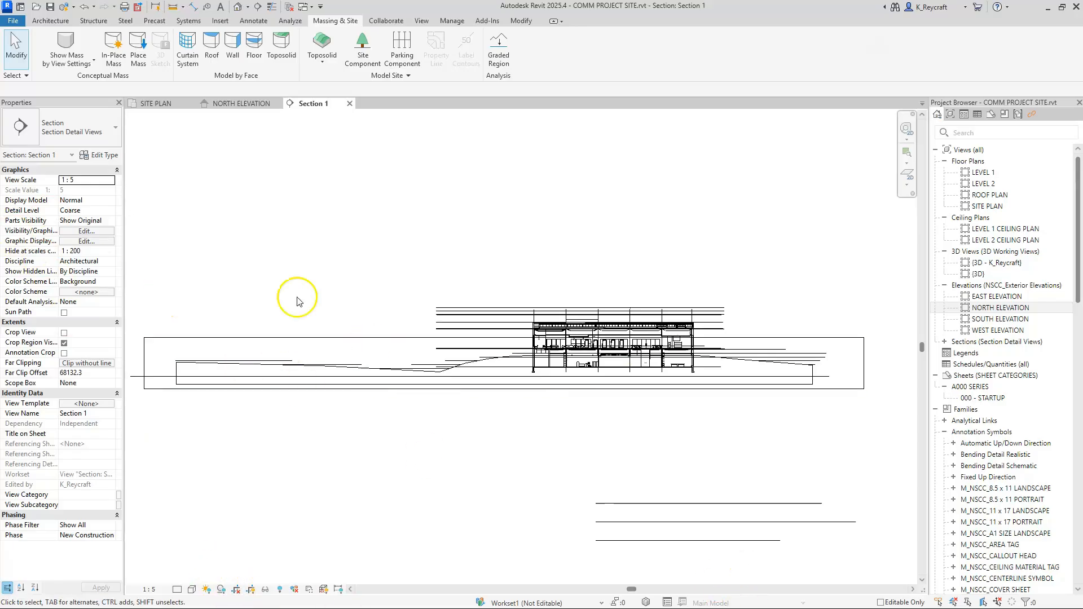
Step: Set the section view's far clipping to No clip
left_click(88, 363)
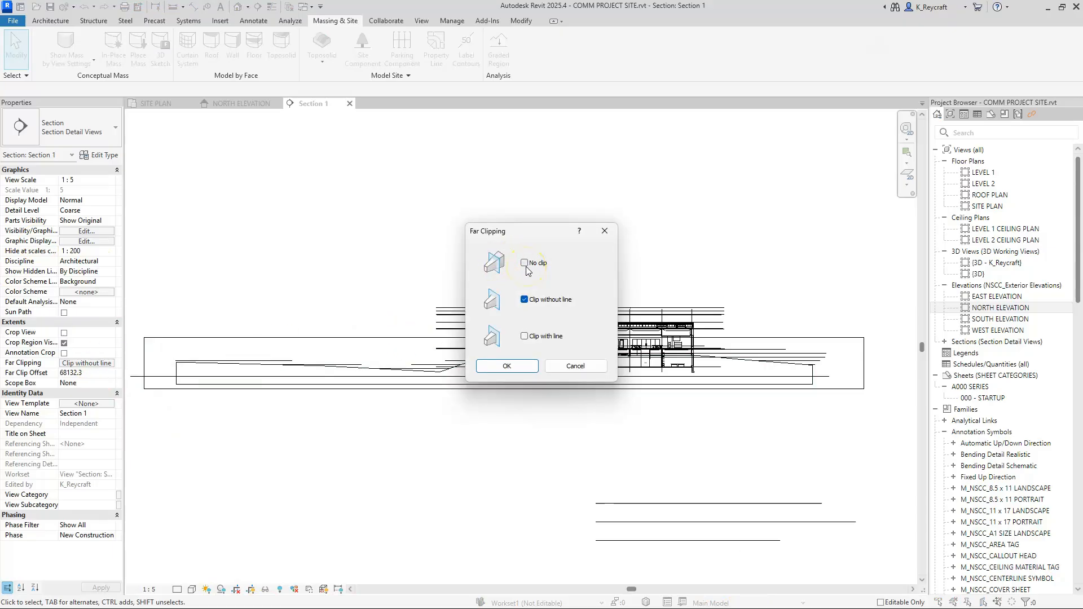
left_click(507, 366)
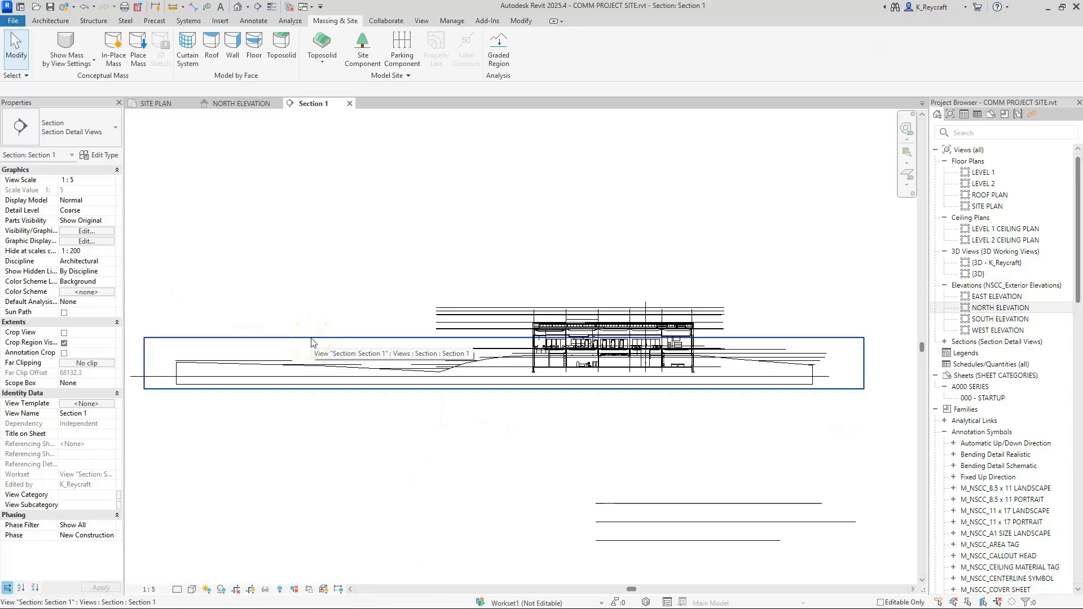
left_click(251, 590)
left_click(251, 591)
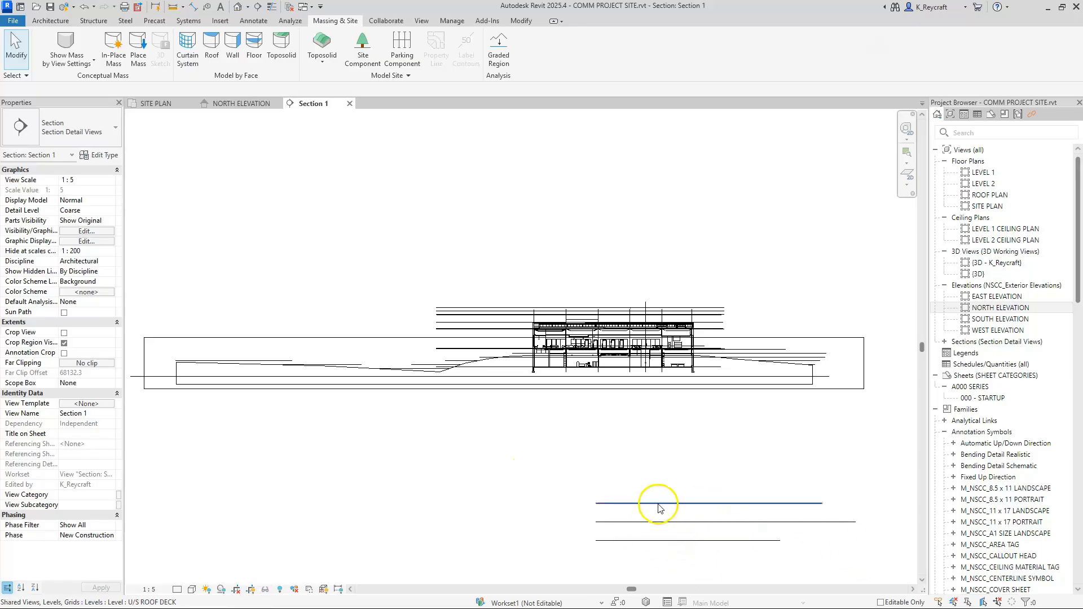
Step: Hide the level lines in the section view, using the U/S ROOF DECK level to pick them
left_click(726, 504)
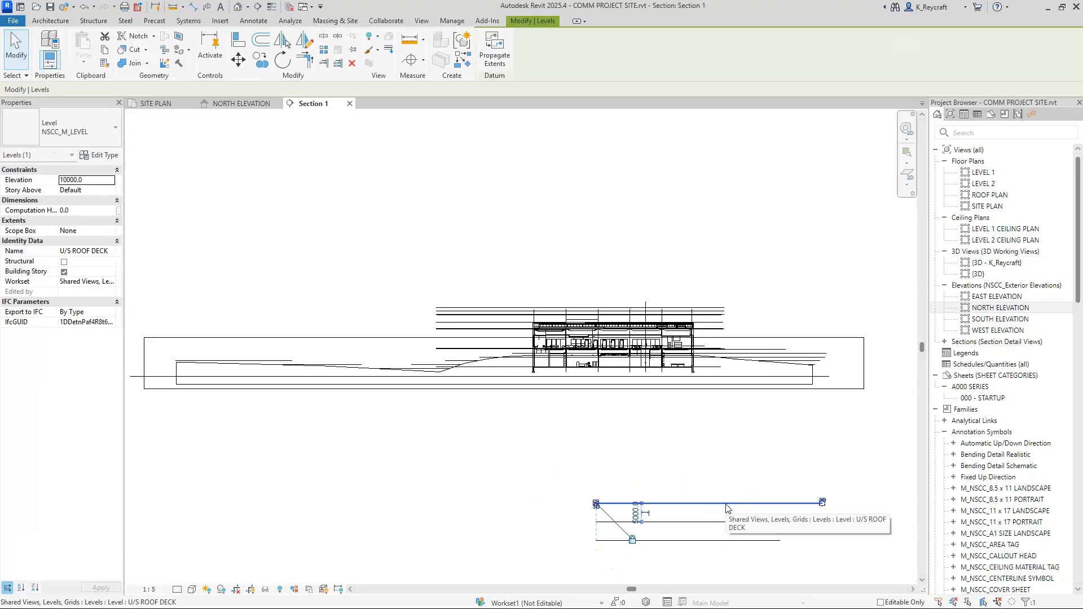
left_click(604, 440)
scroll(646, 316, "up", 5)
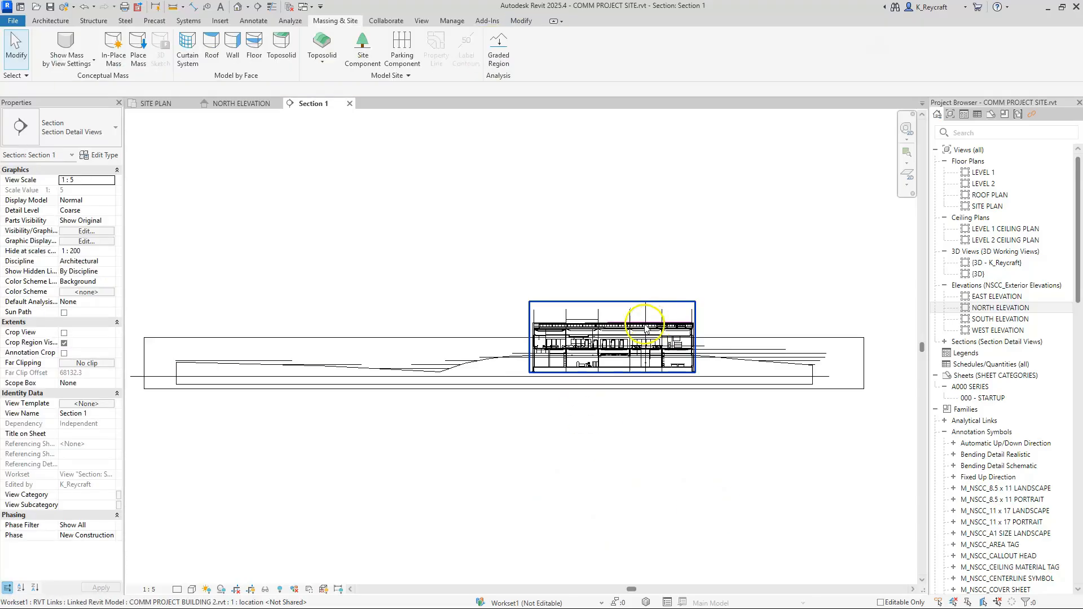
Step: Set the section's visual style to Shaded and view how the ground meets the building
scroll(476, 341, "up", 1)
middle_click_drag(476, 340, 556, 295)
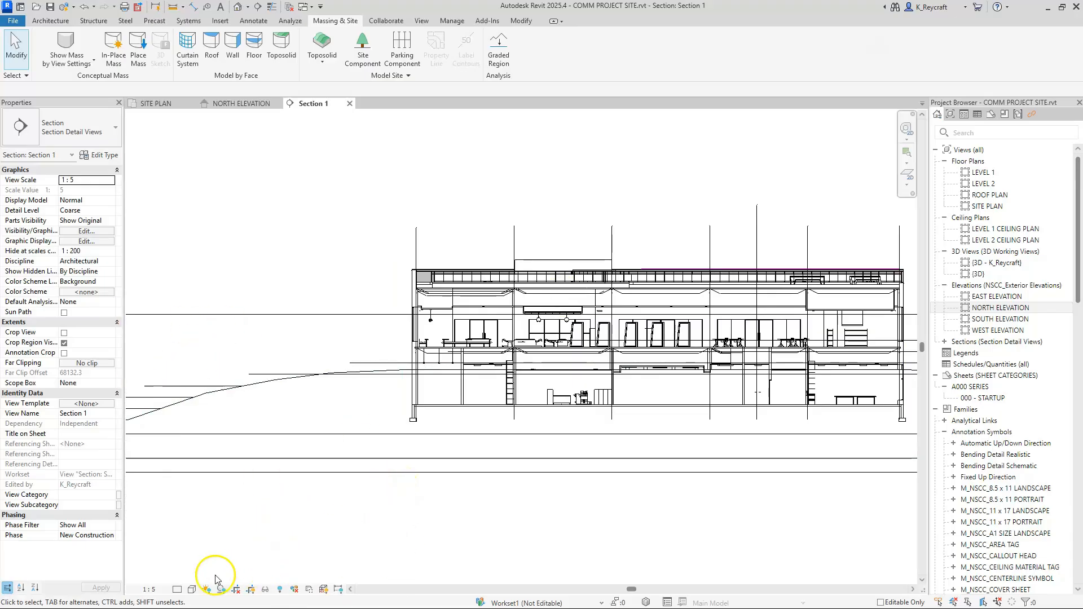
left_click(192, 590)
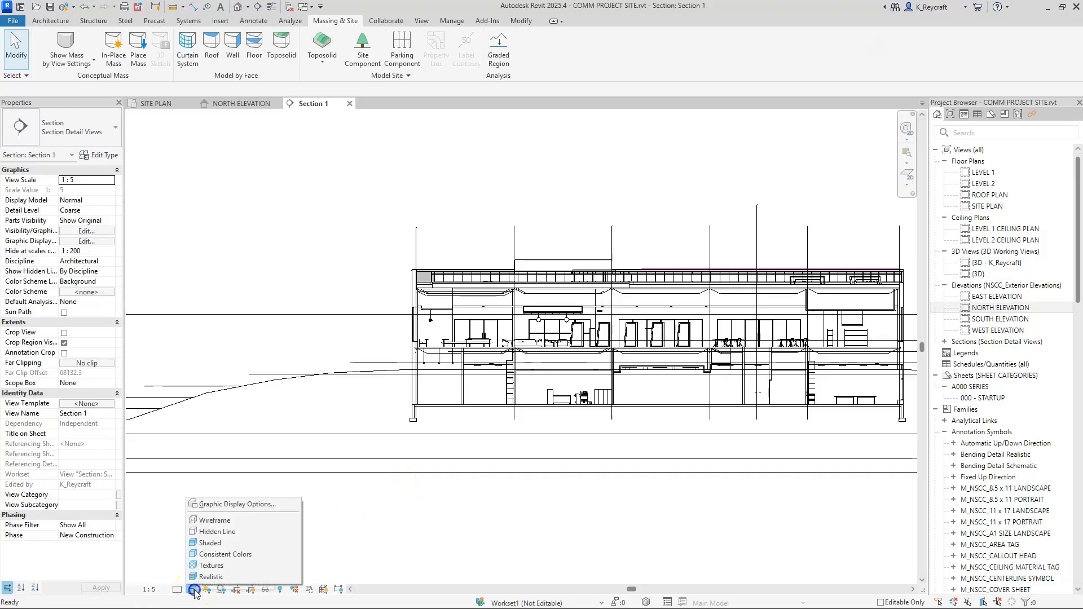
left_click(226, 554)
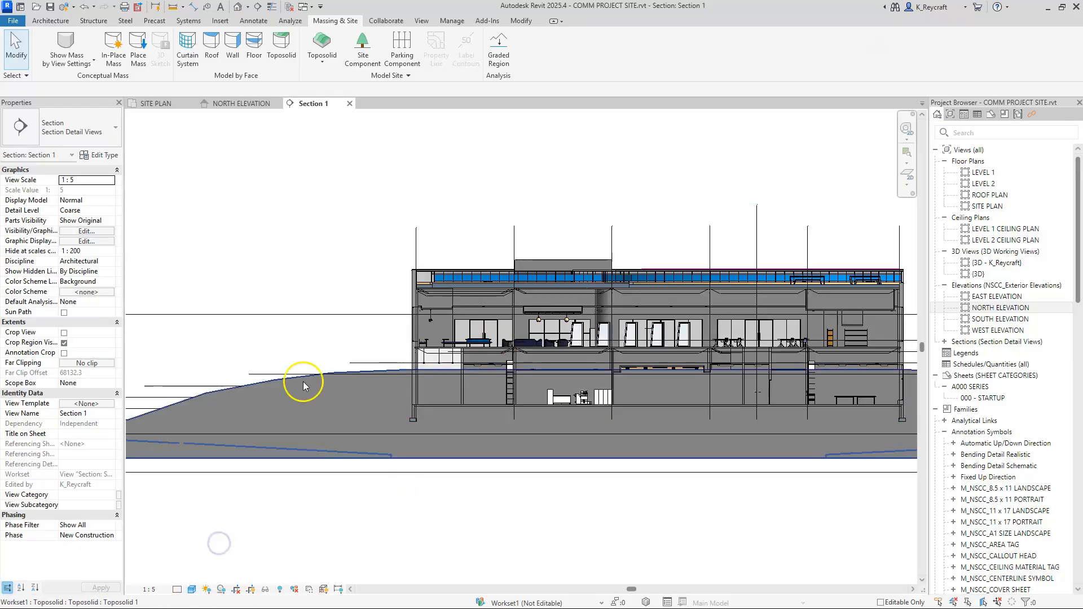
scroll(295, 380, "down", 3)
scroll(684, 280, "up", 2)
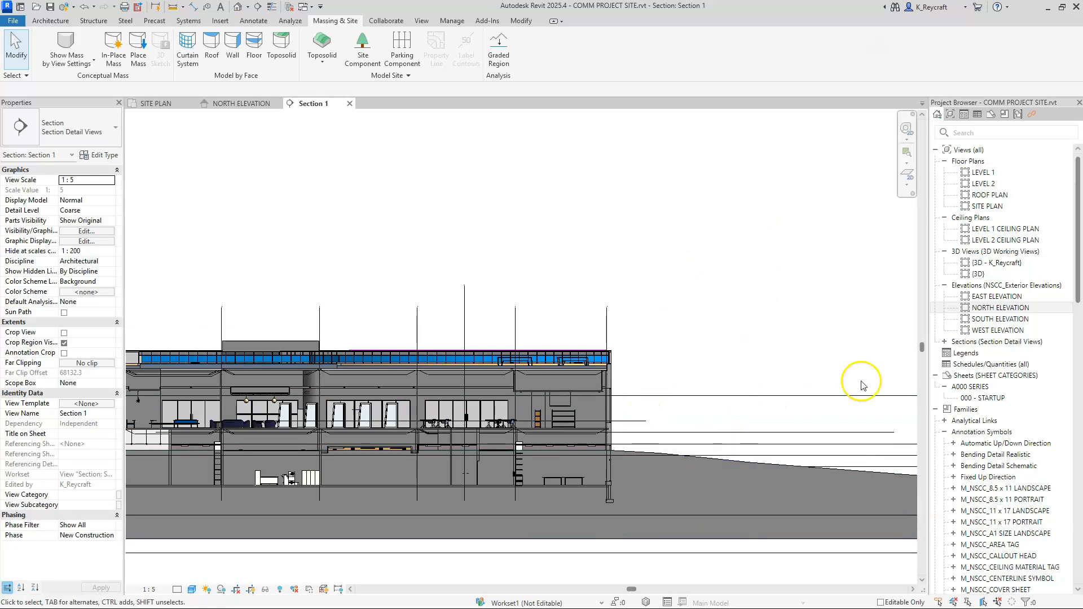
scroll(774, 290, "down", 2)
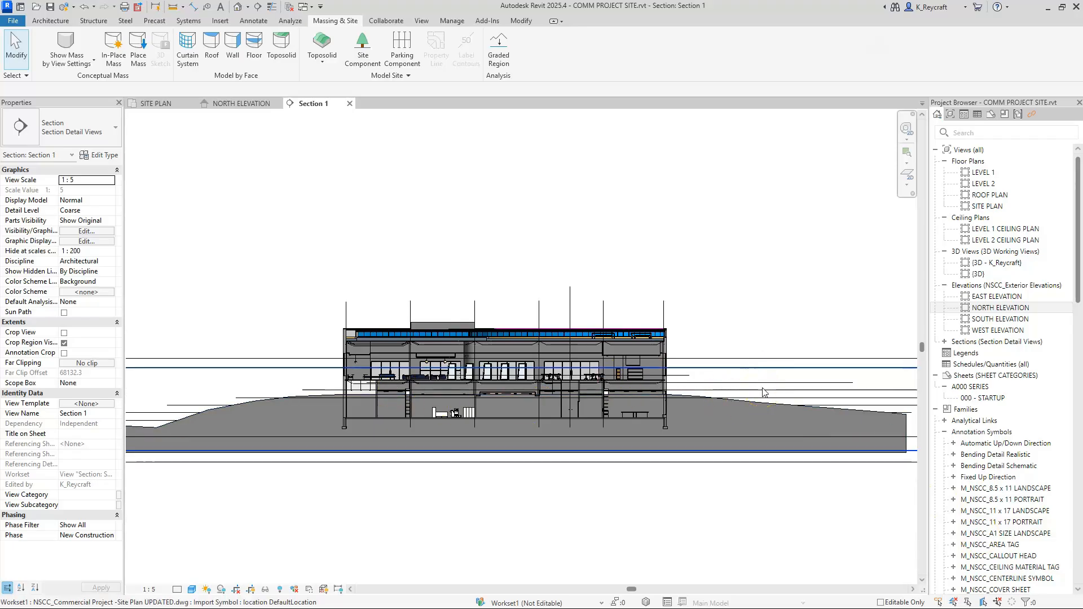
Step: Hide the imported CAD drawing NSCC_Commercial Project -Site Plan UPDATED.dwg in the section view
scroll(763, 392, "up", 1)
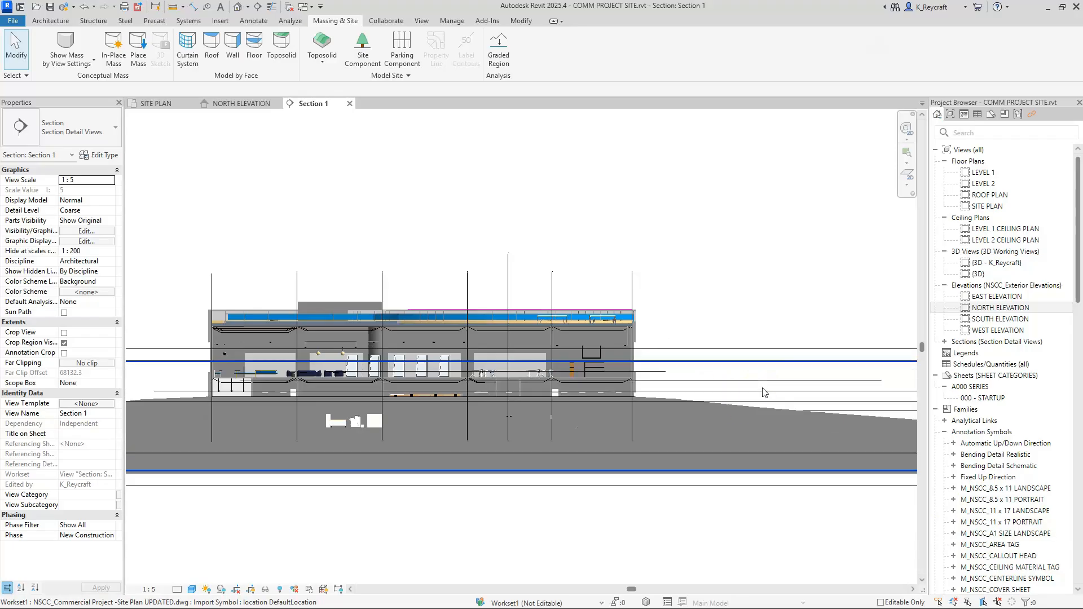
scroll(763, 392, "up", 1)
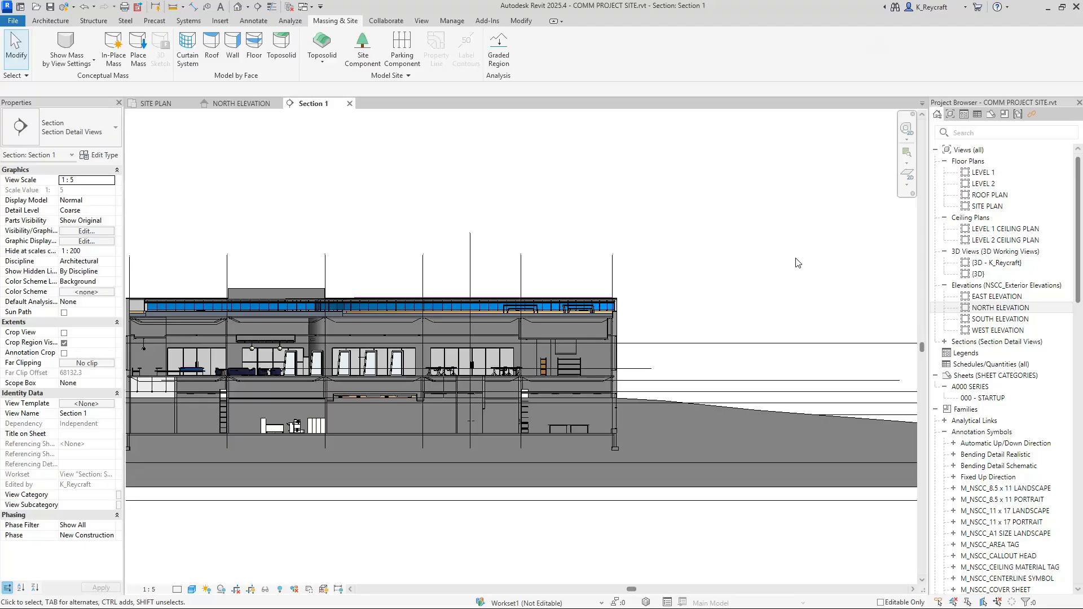
left_click(771, 393)
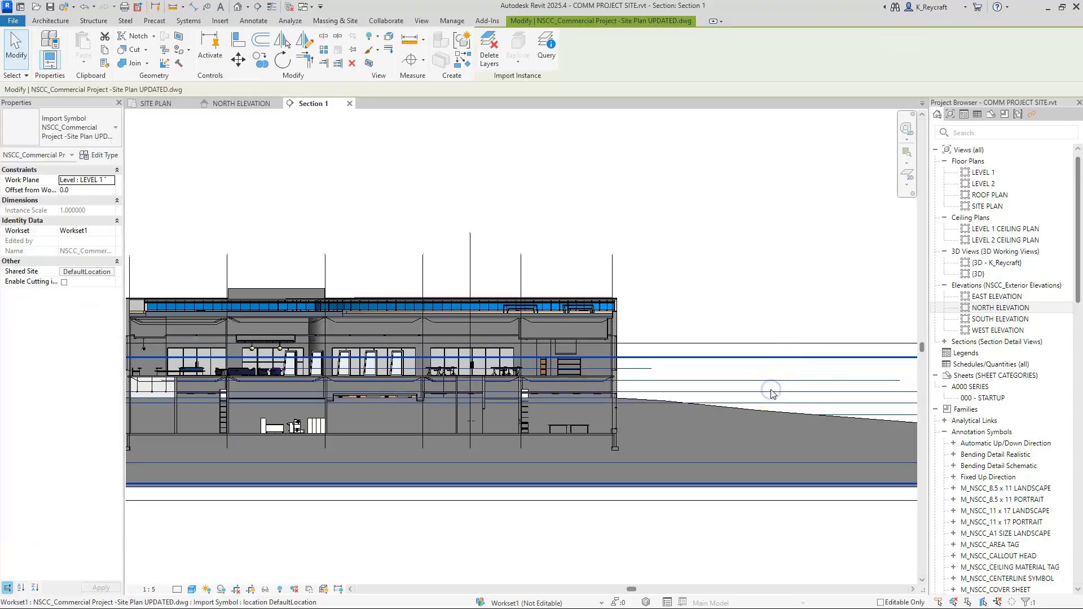
key("e")
key("Escape")
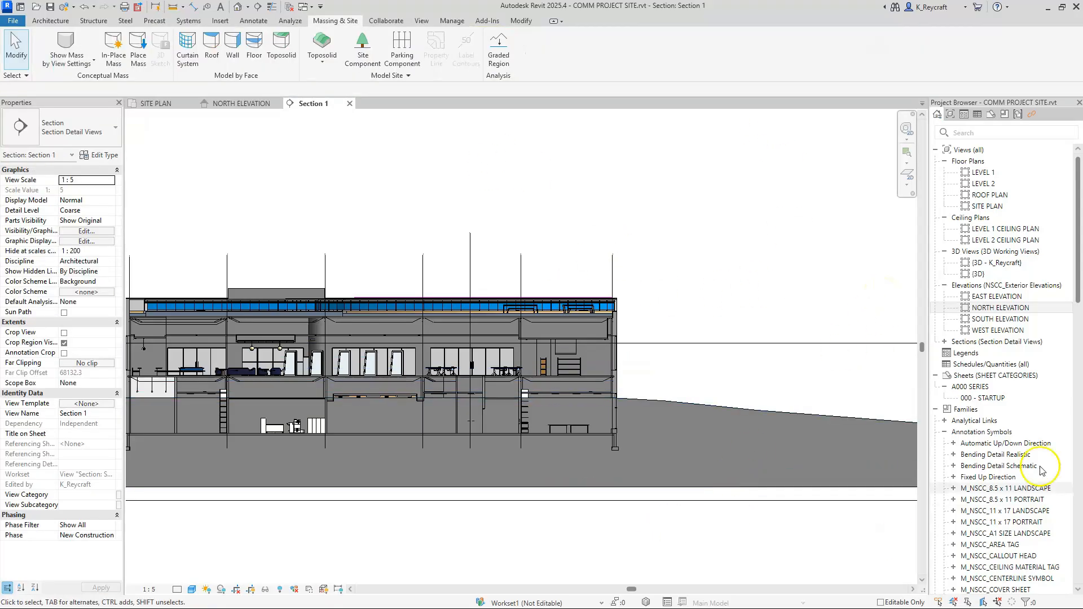
Step: Select the linked building COMM PROJECT BUILDING 2.rvt in the section and nudge it upward to bring its lower floor close to the ground surface
scroll(615, 414, "up", 5)
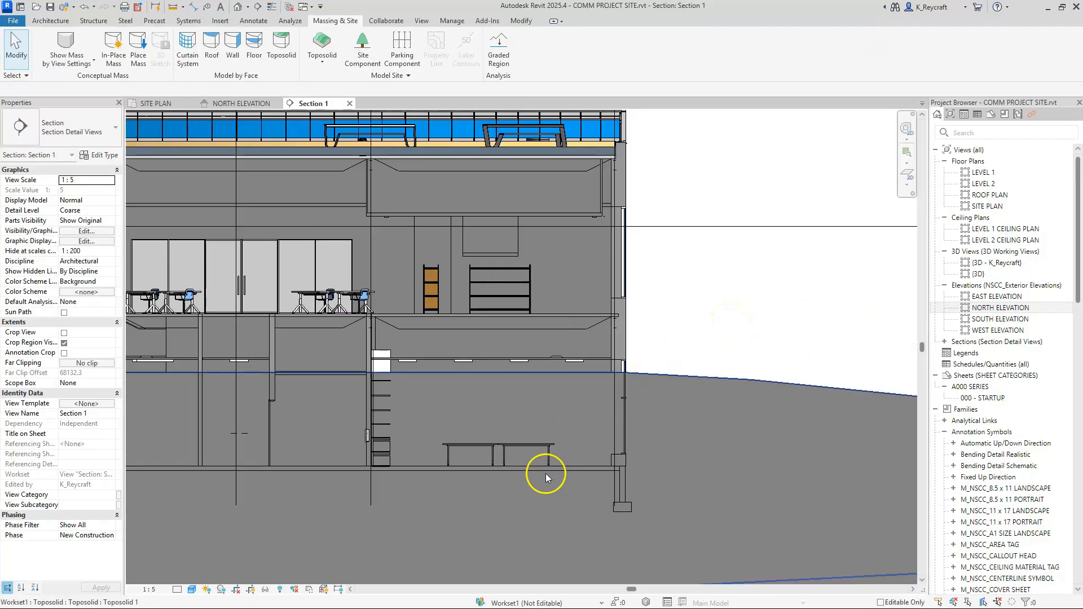
scroll(734, 384, "down", 3)
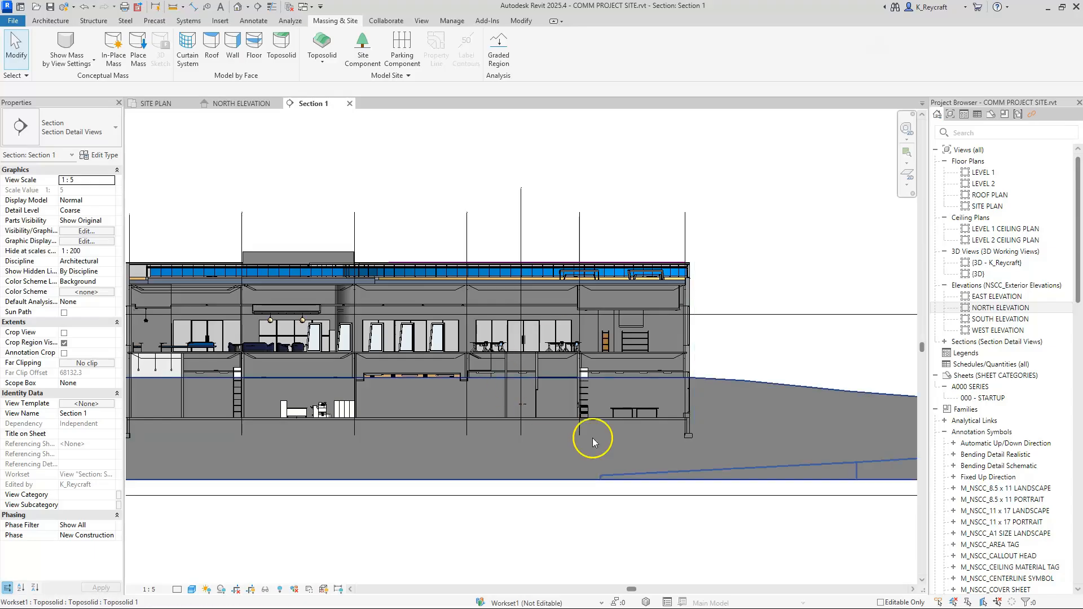
scroll(696, 387, "up", 3)
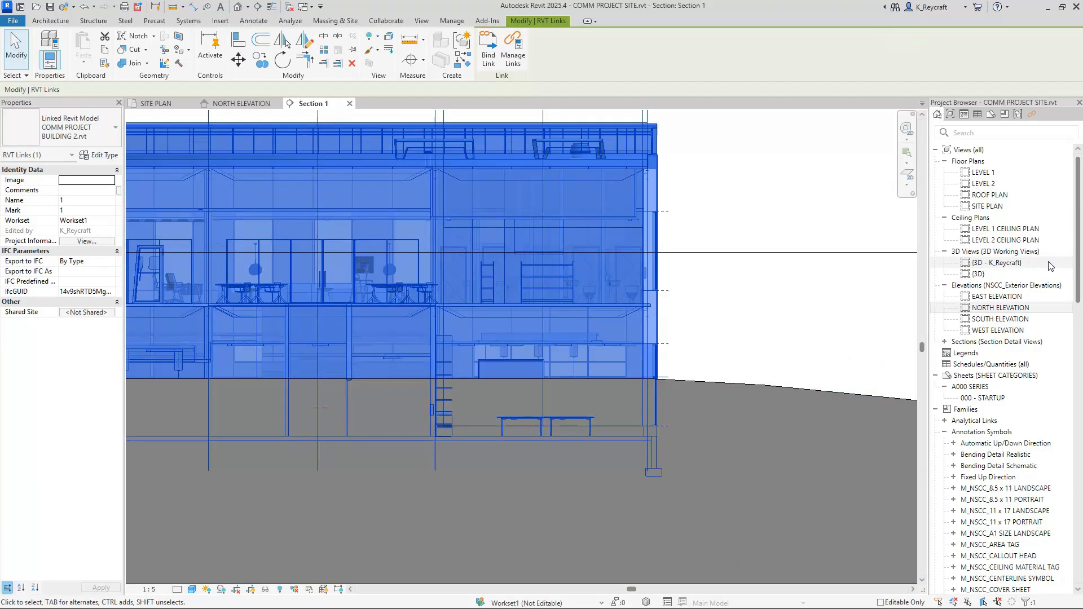
left_click(645, 117)
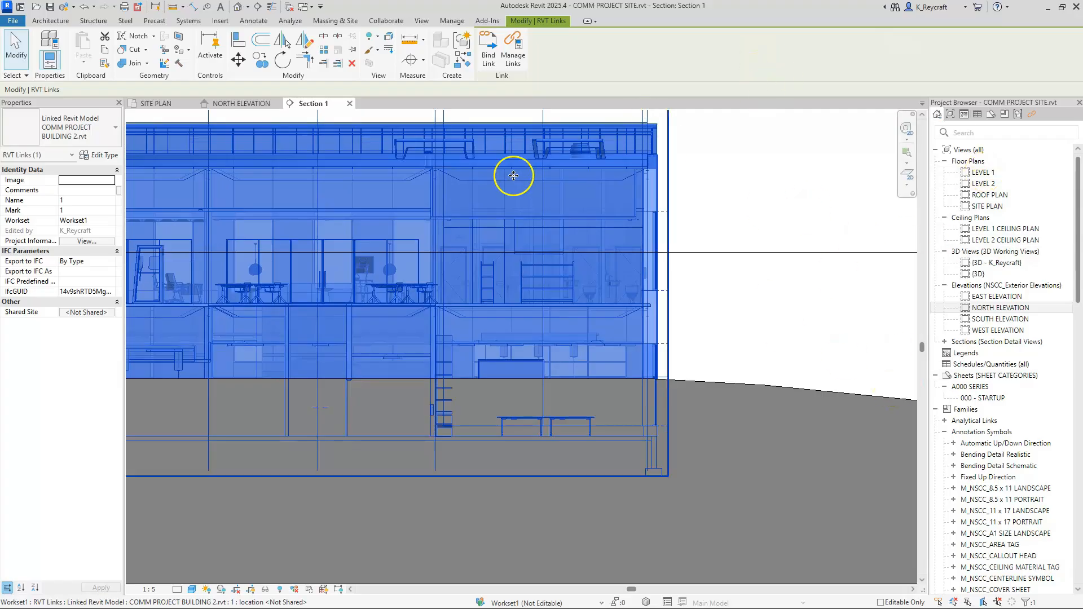
left_click_drag(630, 322, 632, 292)
scroll(644, 390, "up", 3)
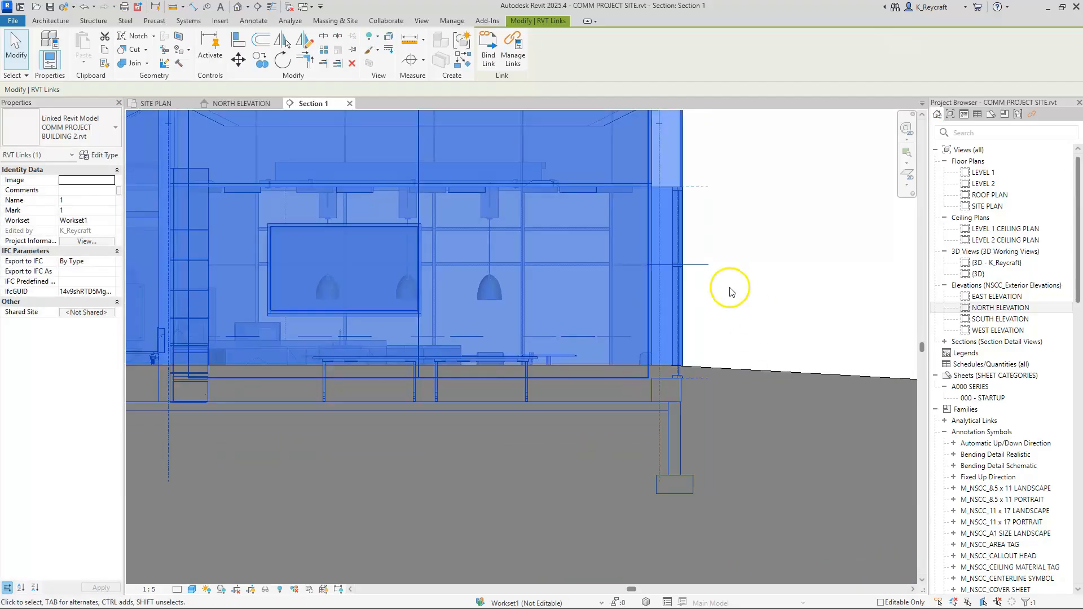
key("Up")
key("Up")
key("Up")
key("Up")
key("Up")
key("Up")
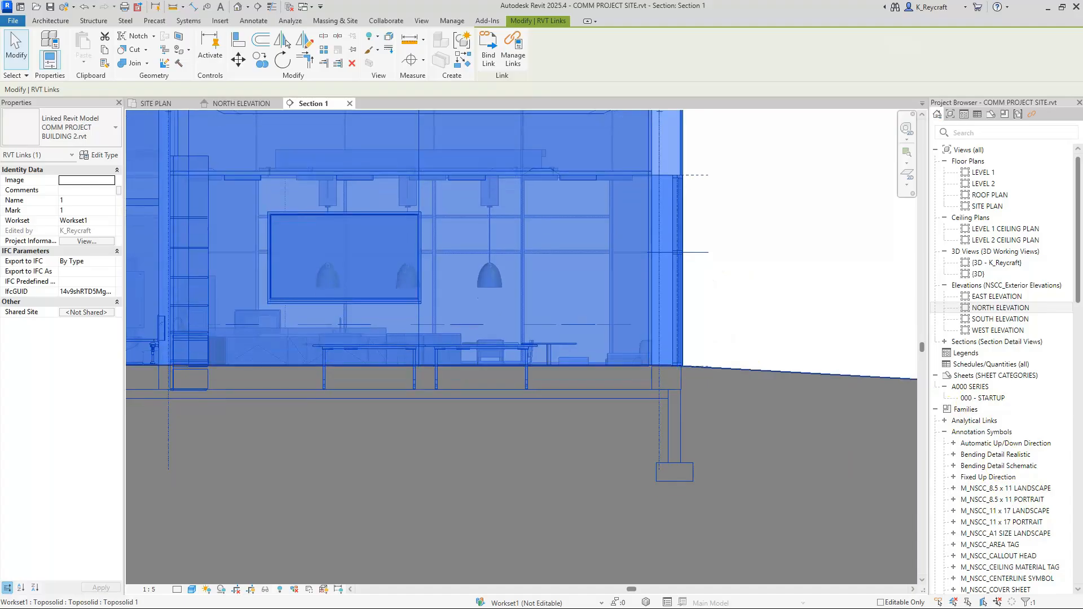
key("Up")
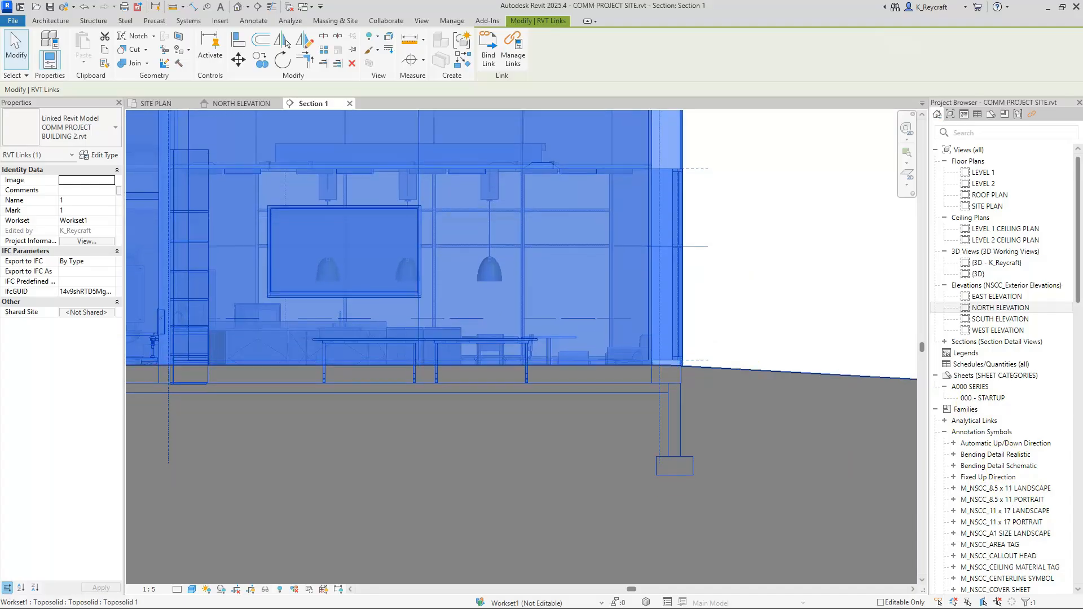
key("Up")
key("Up")
key("Up")
key("Down")
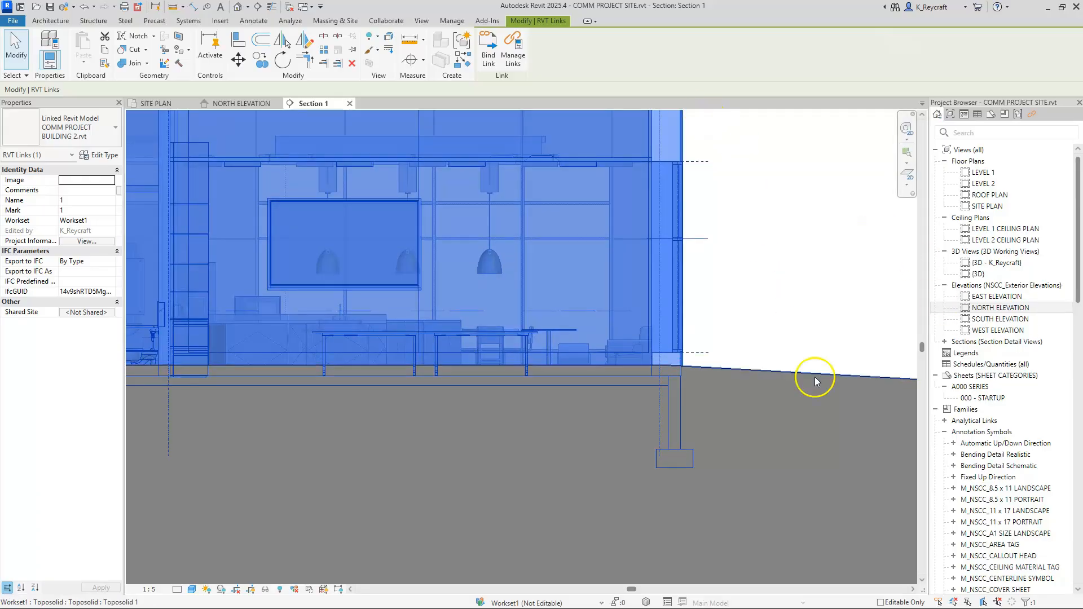
Step: Examine how the ground meets the opposite end of the building in section and compare the surrounding contours in the site plan
scroll(801, 338, "down", 3)
scroll(319, 267, "up", 1)
middle_click_drag(319, 267, 698, 332)
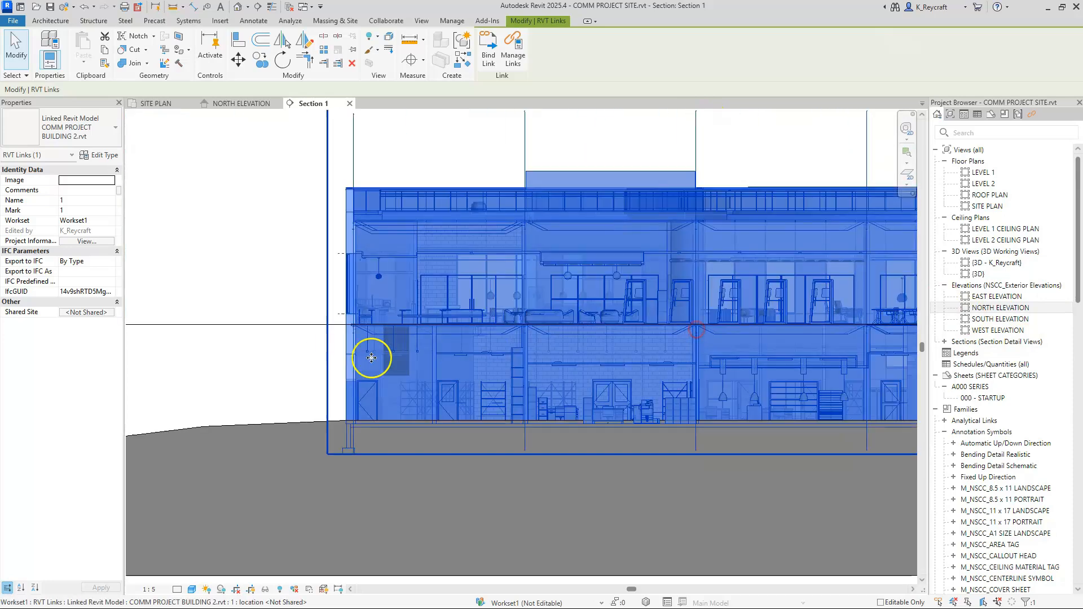
scroll(339, 432, "up", 4)
scroll(367, 419, "up", 4)
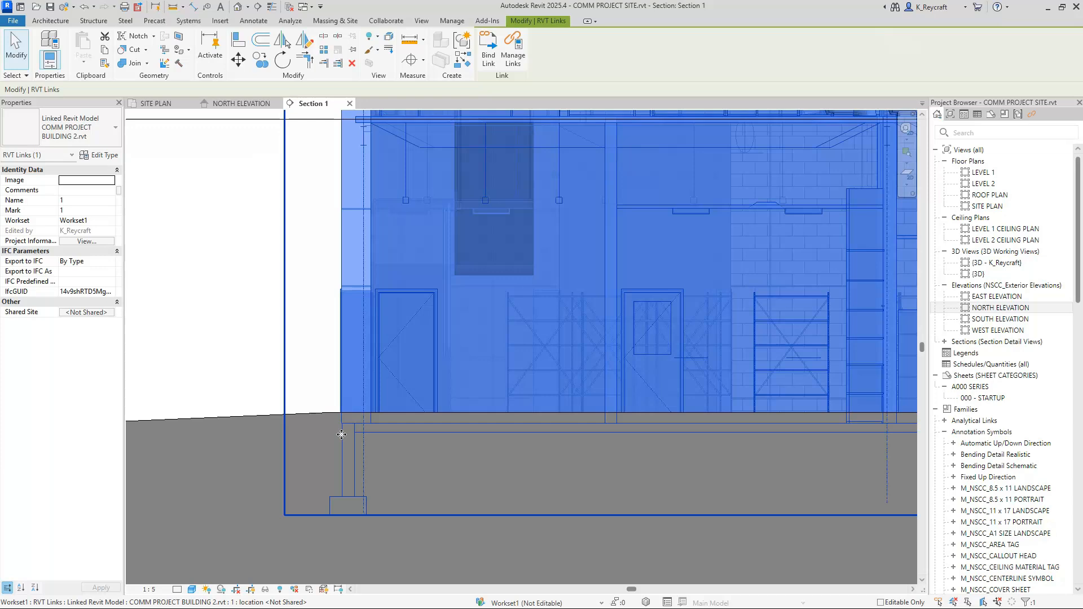
left_click(228, 335)
left_click(148, 103)
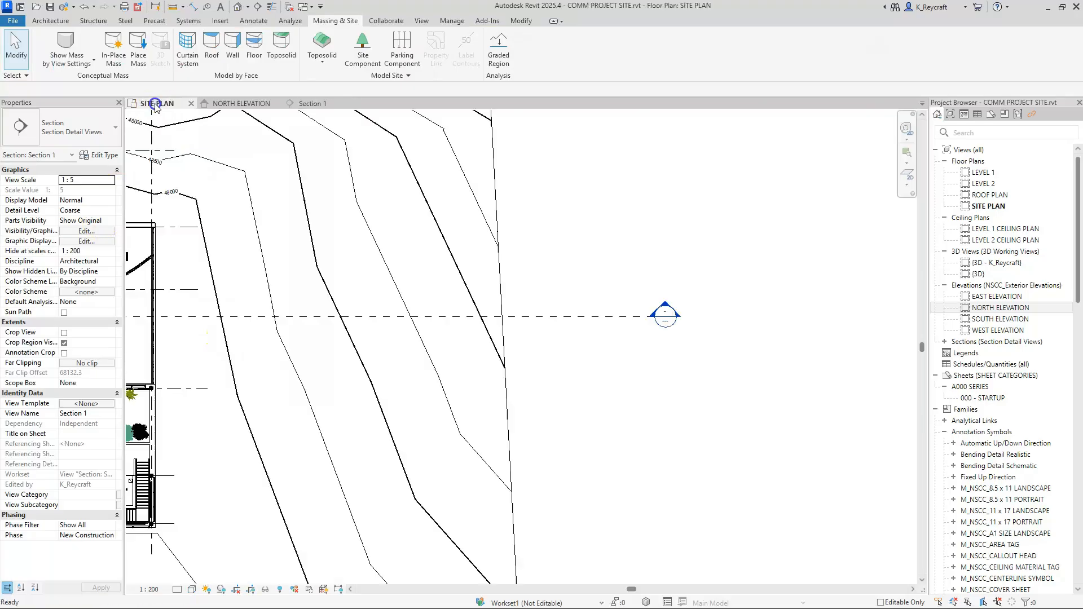
scroll(435, 377, "down", 4)
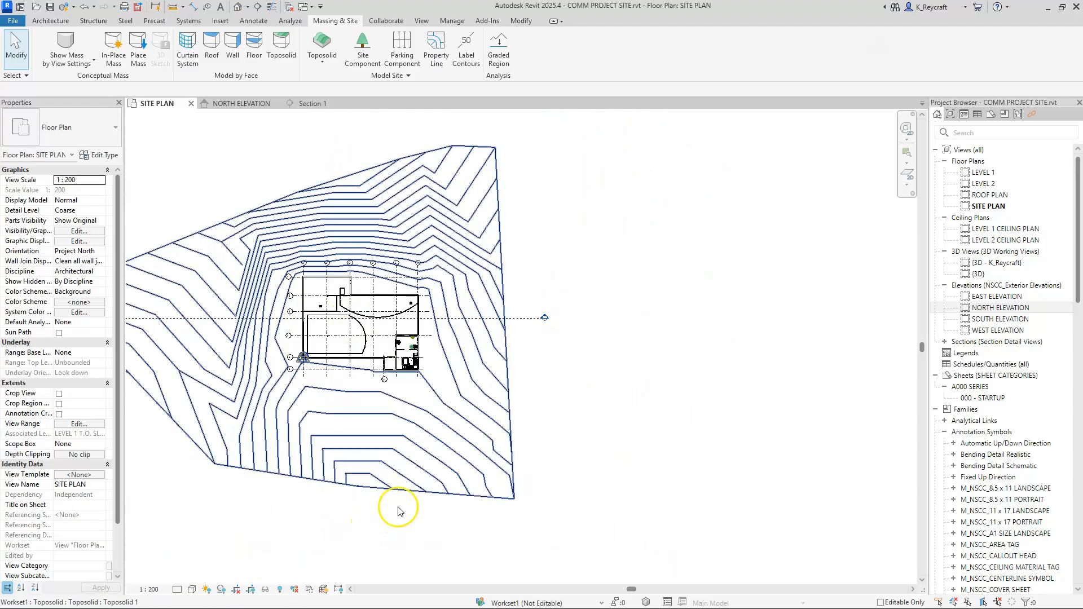
scroll(336, 310, "up", 5)
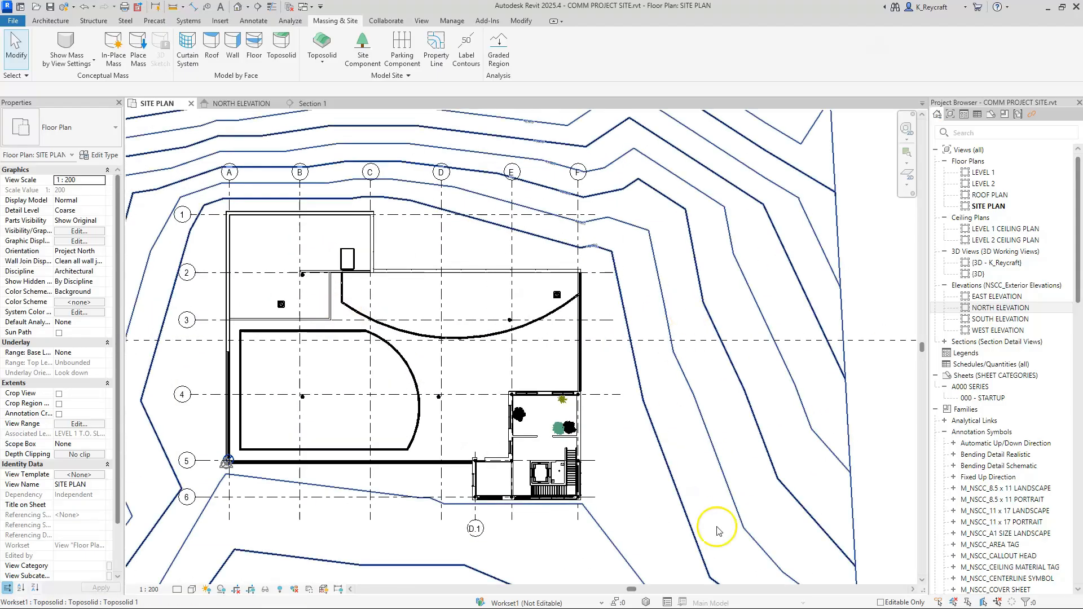
scroll(649, 468, "down", 2)
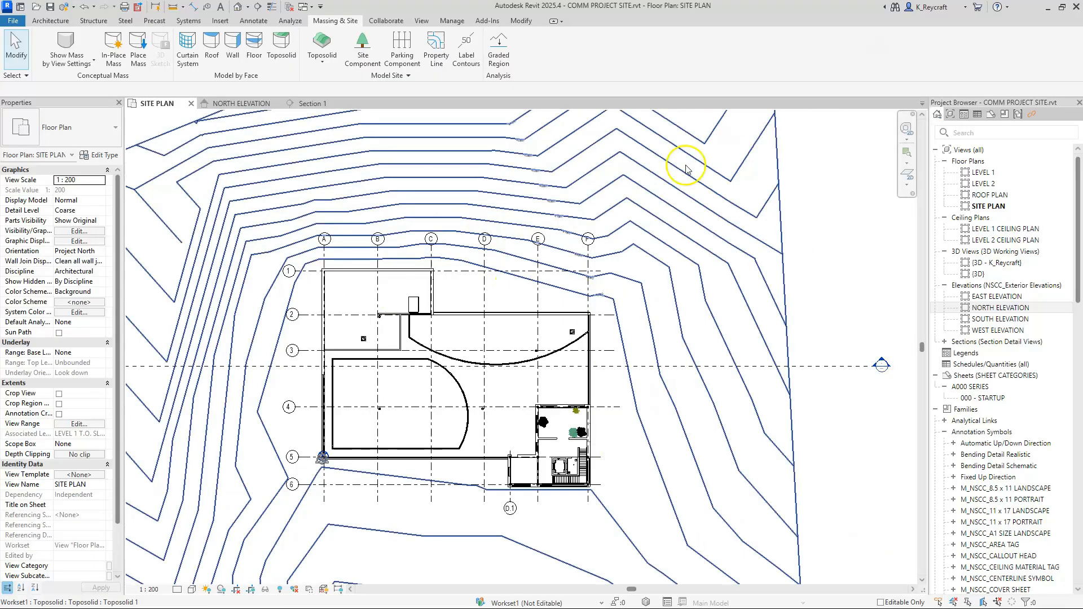
Step: Return to Section 1 and nudge the linked building farther upward to place its floor slab just above the ground surface
left_click(304, 104)
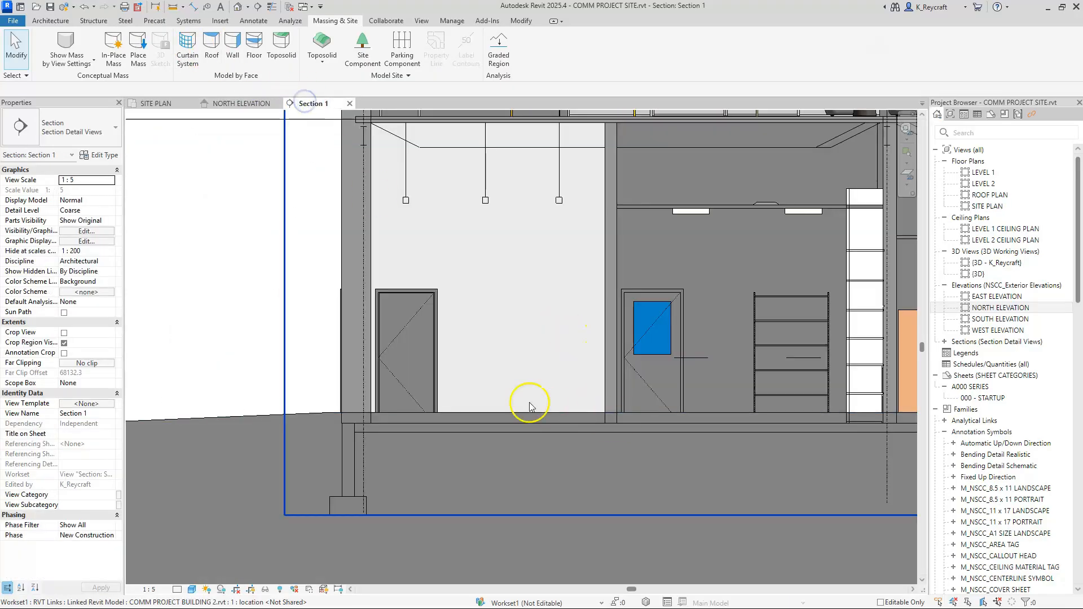
scroll(529, 403, "down", 4)
middle_click_drag(746, 438, 431, 363)
middle_click_drag(890, 363, 471, 354)
scroll(886, 312, "up", 3)
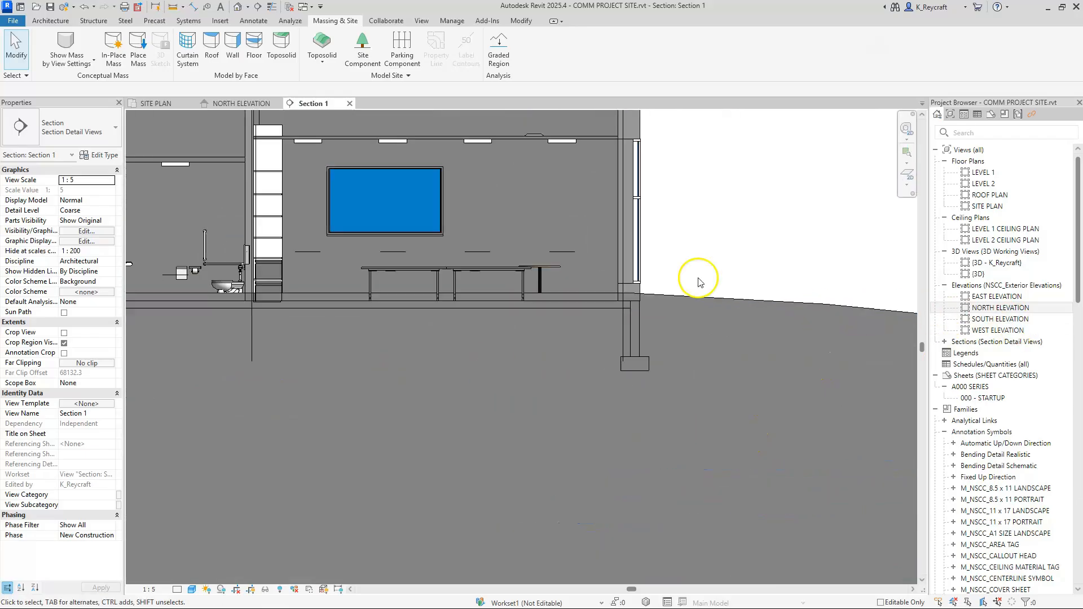
left_click(626, 257)
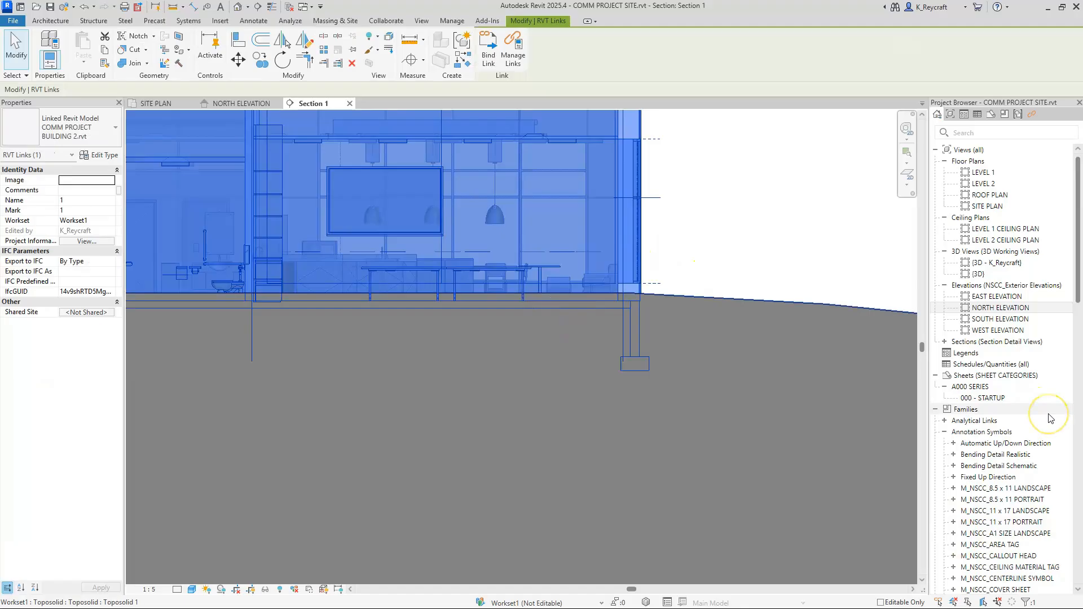
key("Up")
key("Up")
key("Up")
key("Up")
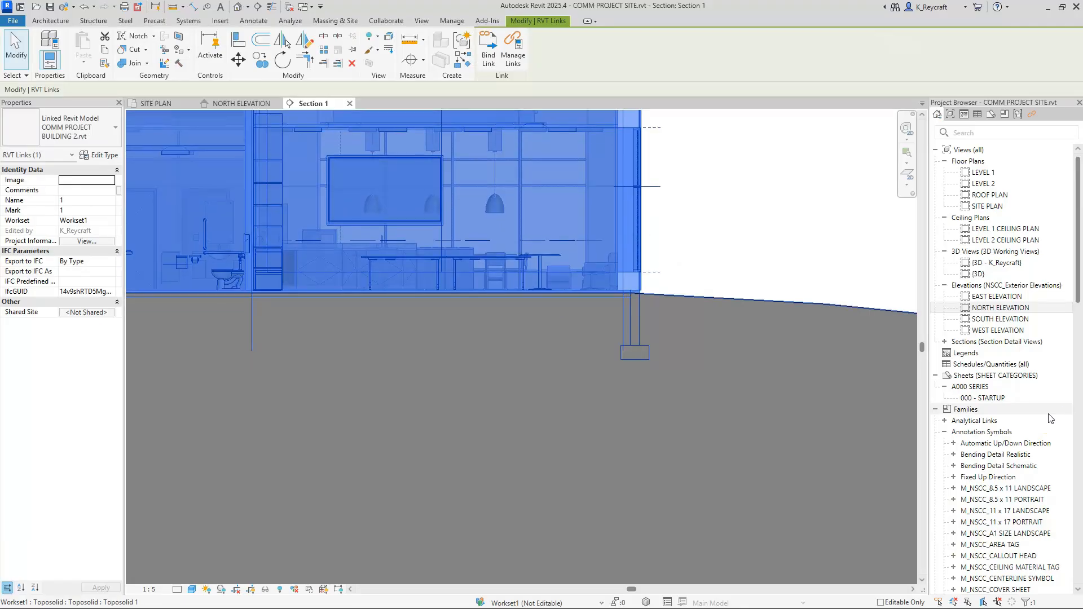
key("Up")
key("Up")
key("Up")
left_click(866, 321)
left_click(762, 206)
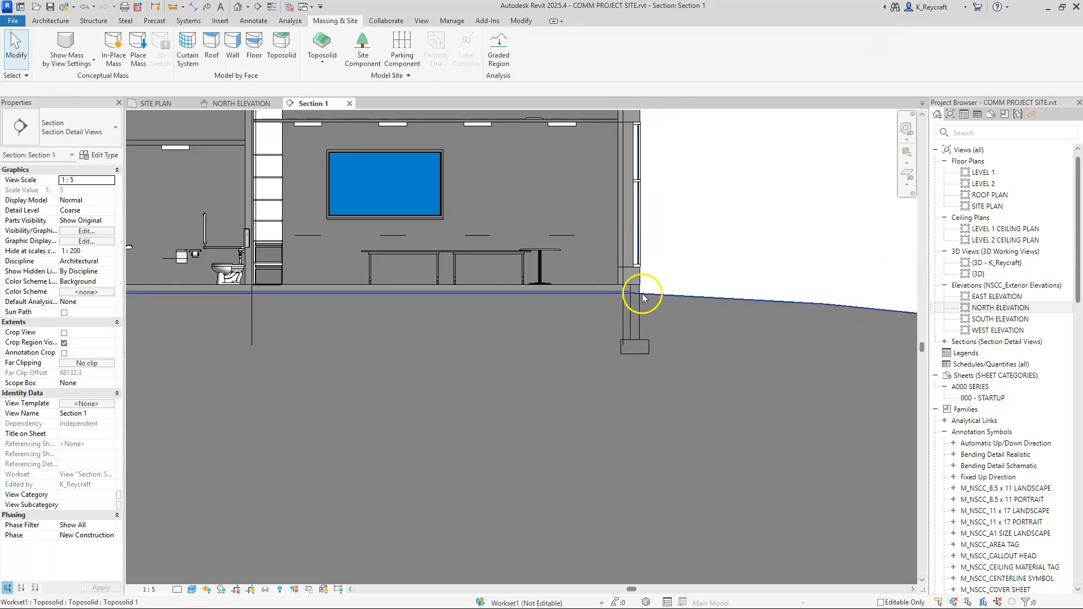
Step: Nudge the linked building slightly downward in the section to set the underside of its floor slab just below grade
scroll(639, 296, "up", 4)
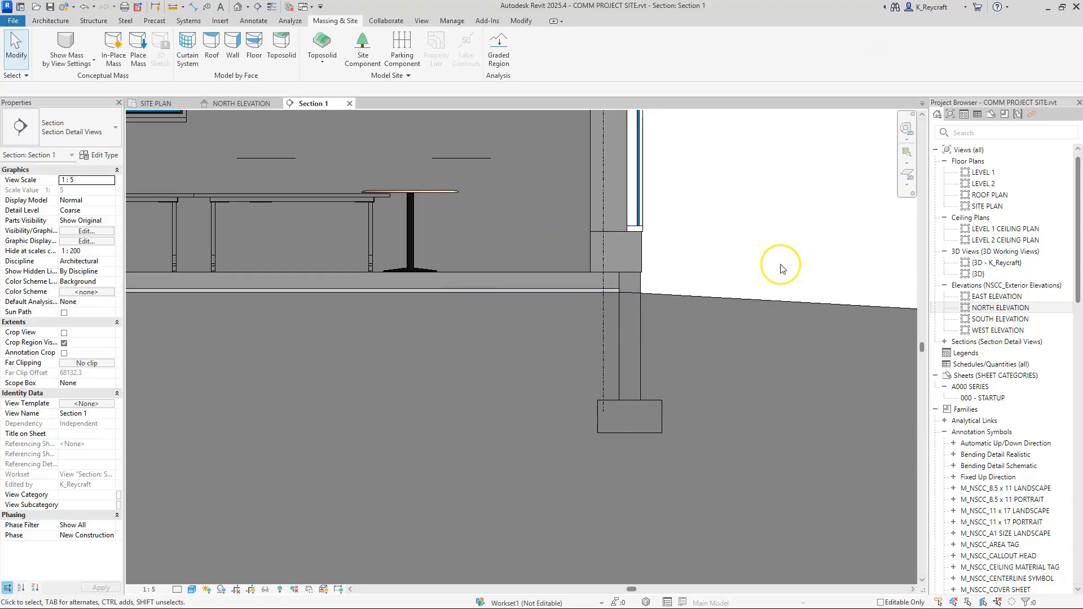
left_click(624, 224)
key("Down")
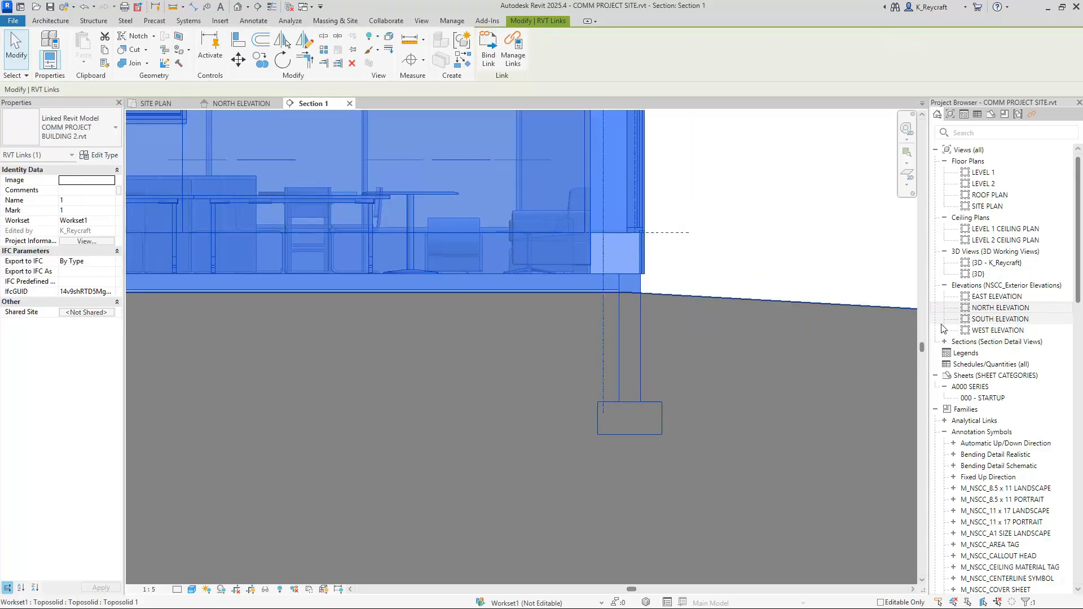
key("Down")
key("Down")
key("Down")
key("Down")
key("Down")
key("Down")
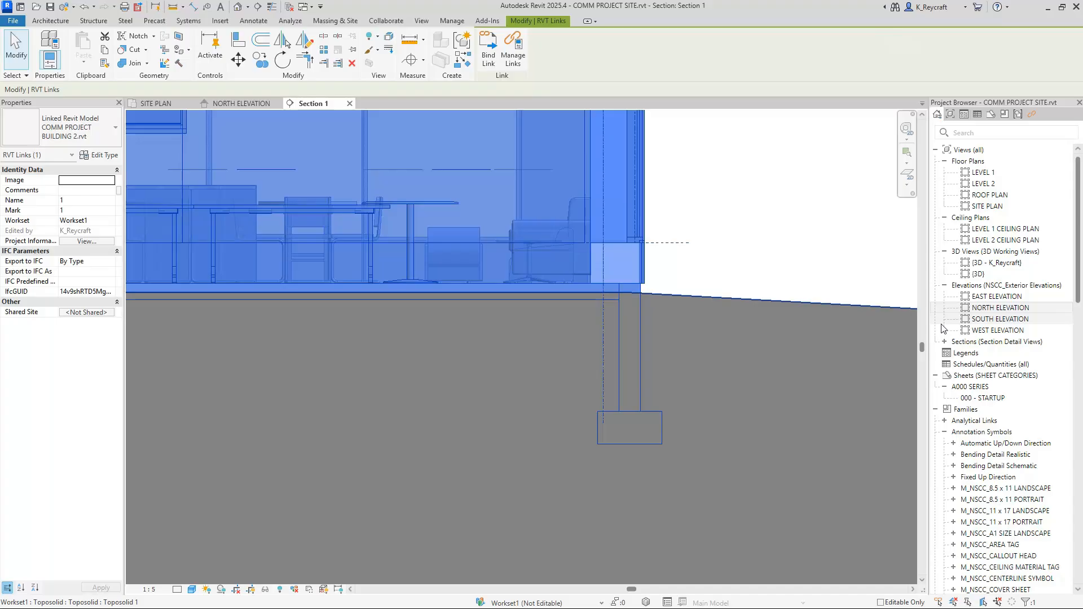
Step: Switch to the SITE PLAN view, select the toposolid and start editing its points with Modify Sub Elements
left_click(164, 104)
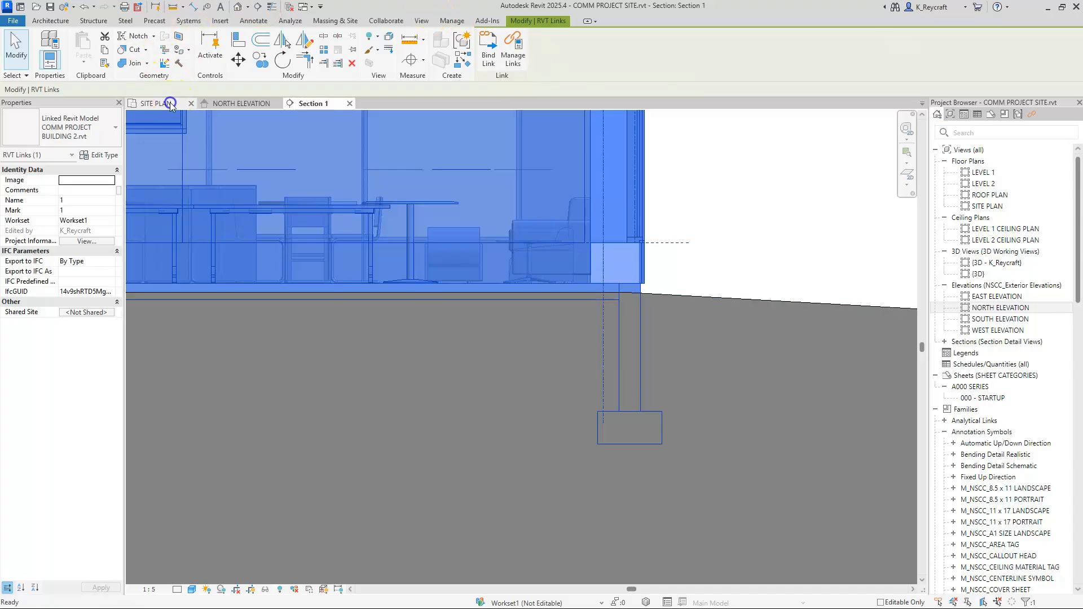
left_click(864, 233)
middle_click_drag(666, 199, 752, 181)
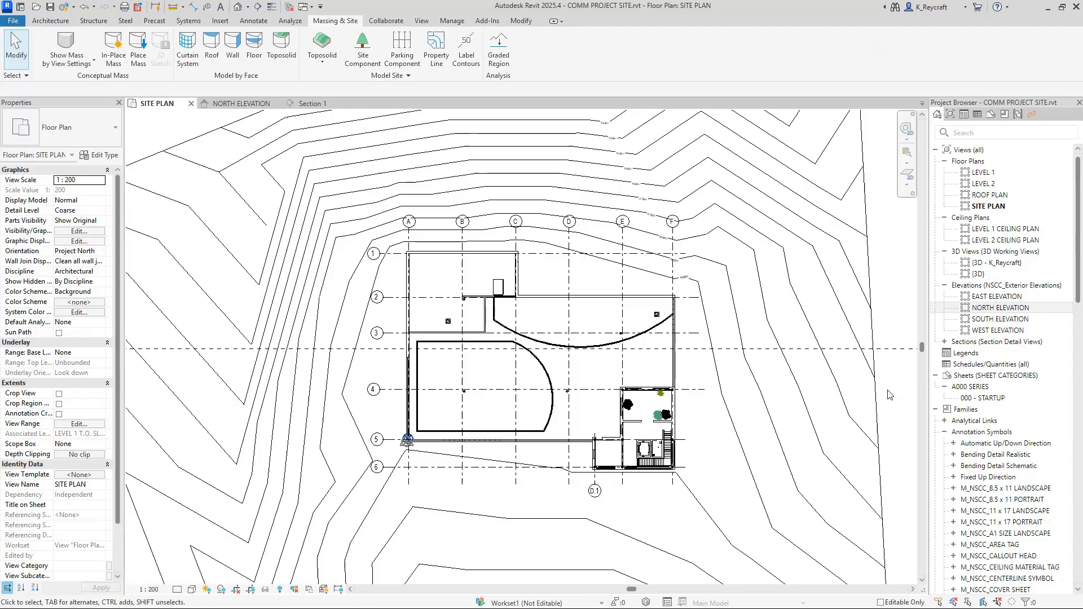
left_click(502, 222)
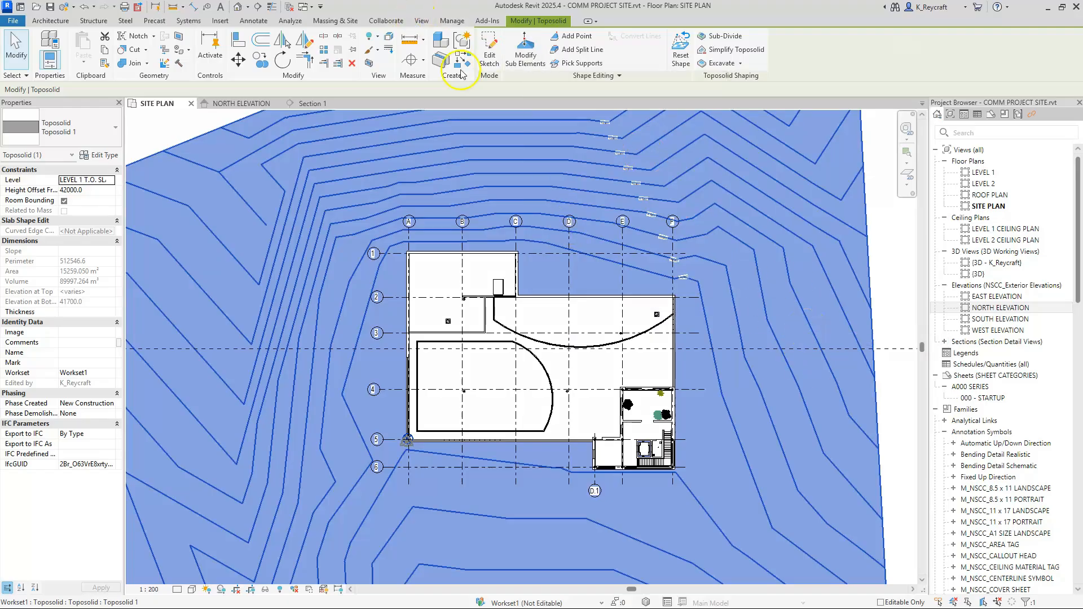
left_click(737, 145)
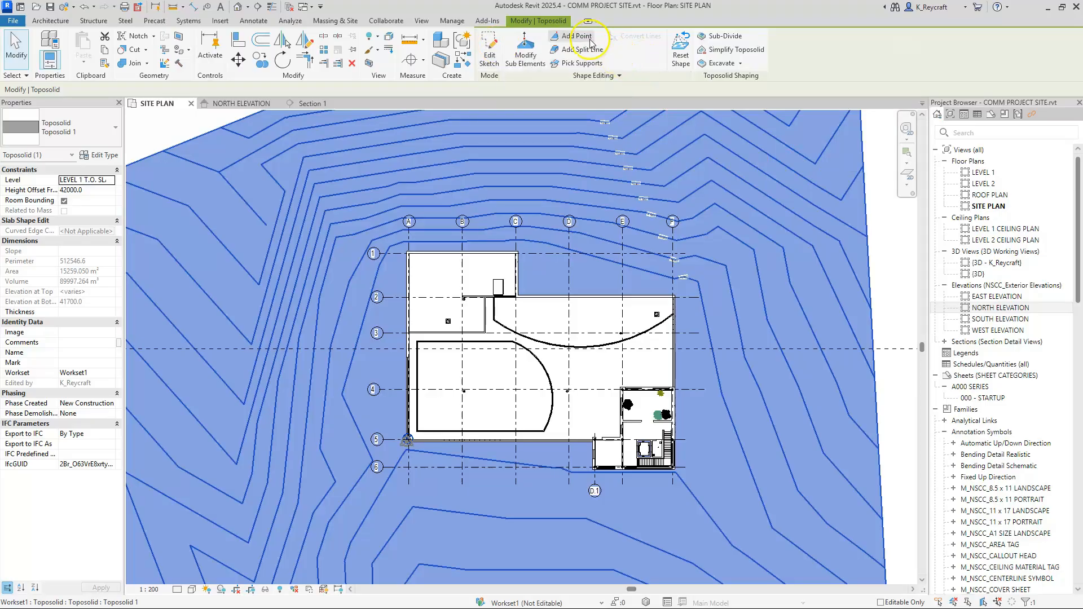
left_click(589, 65)
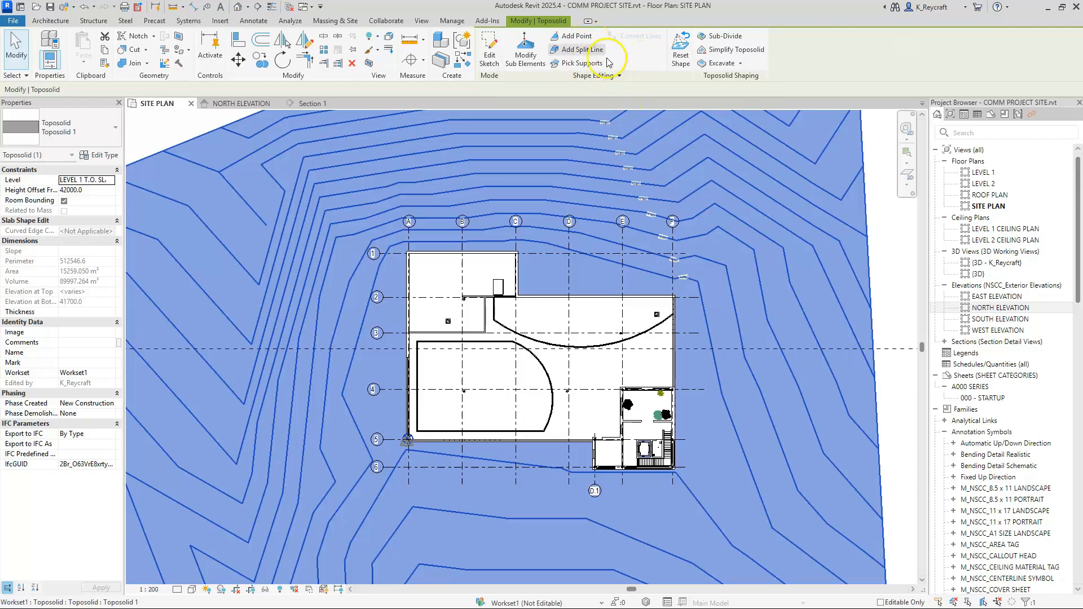
left_click(799, 305)
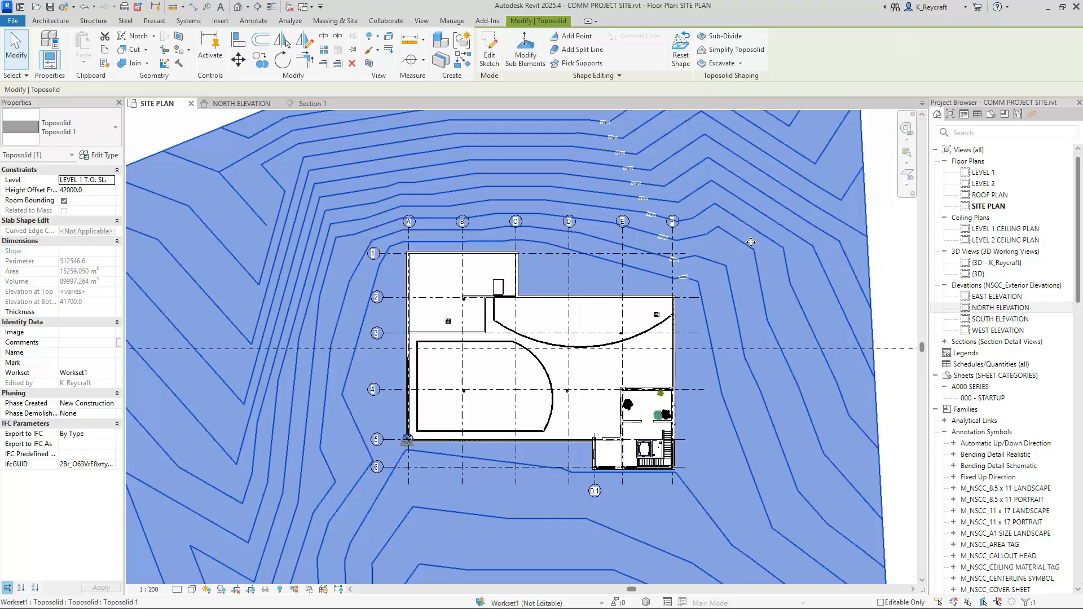
left_click(550, 62)
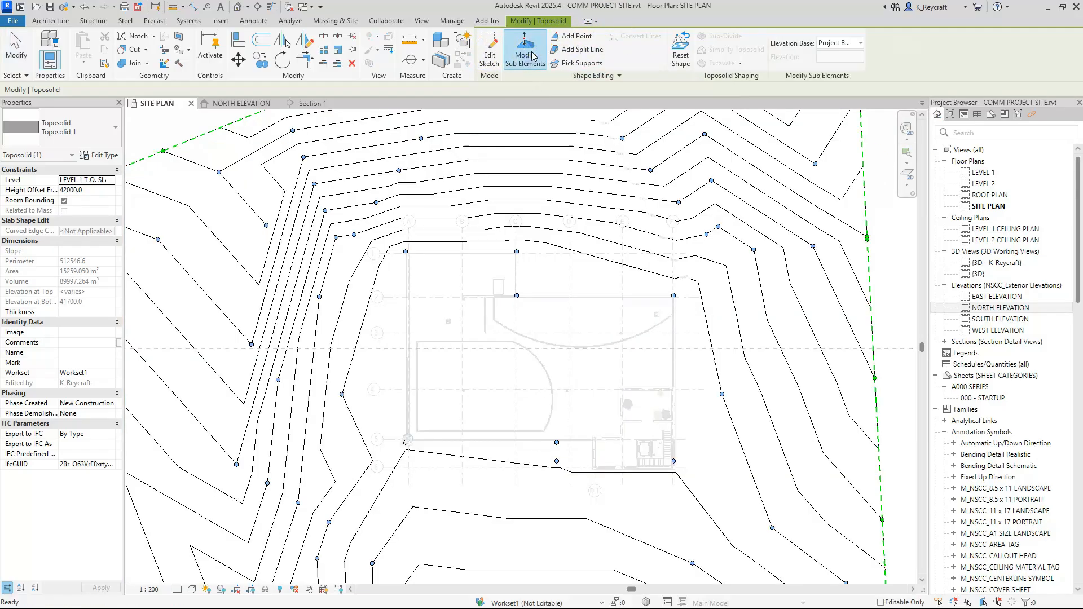
left_click(467, 128)
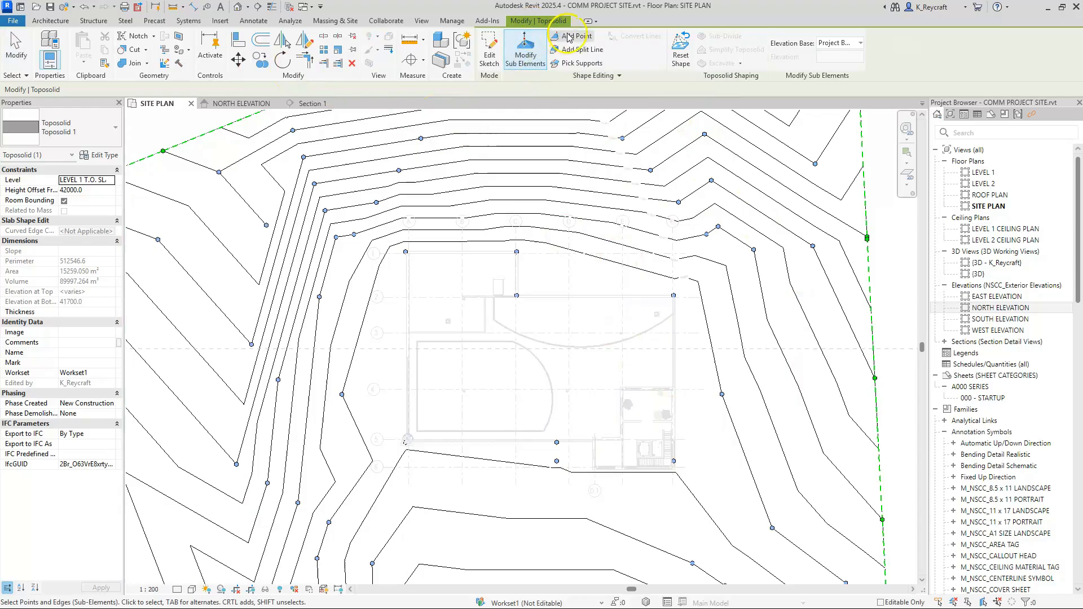
Step: Move the toposolid point near grids A and 1 onto the building's outer wall corner
scroll(412, 271, "up", 4)
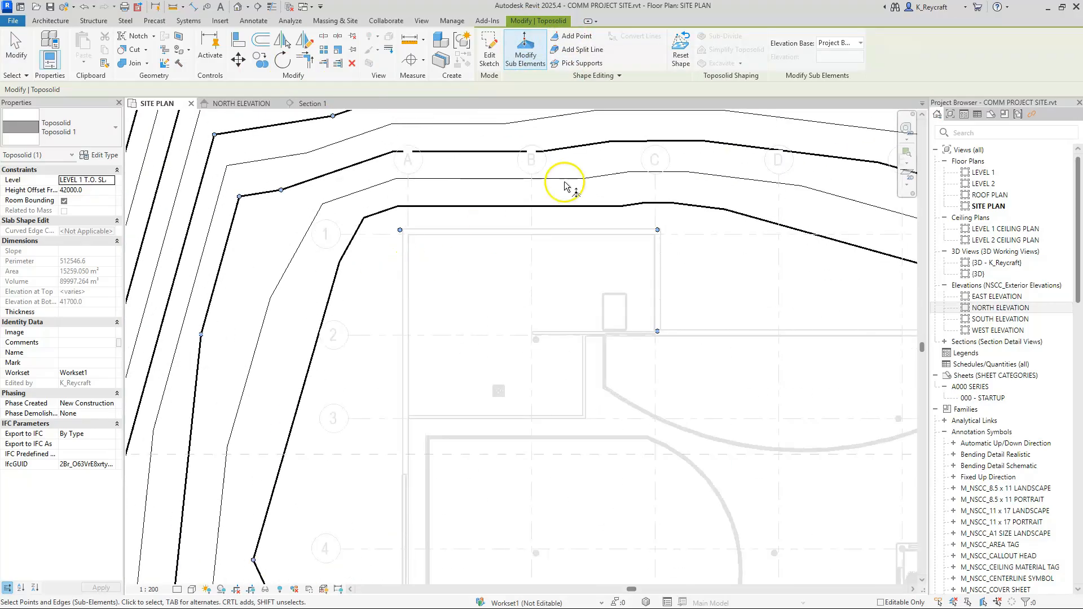
scroll(410, 239, "up", 4)
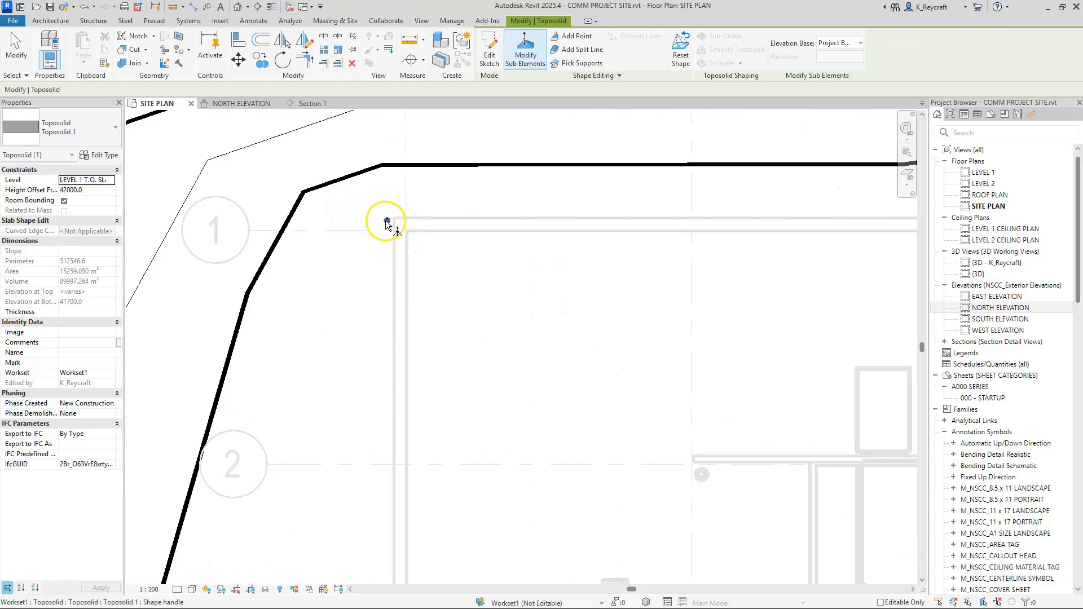
scroll(388, 223, "up", 4)
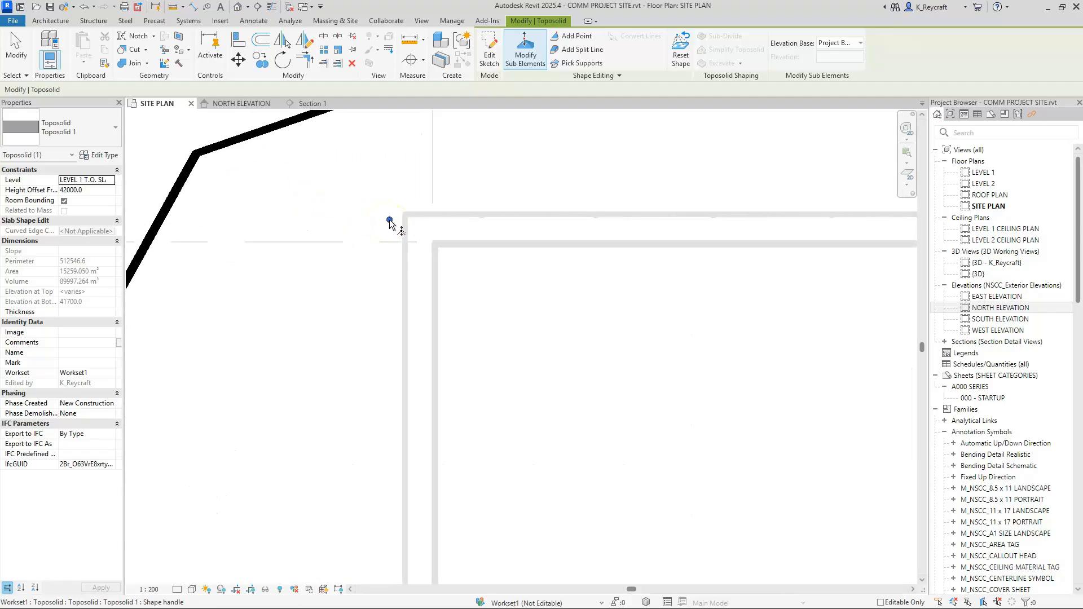
left_click_drag(389, 220, 397, 219)
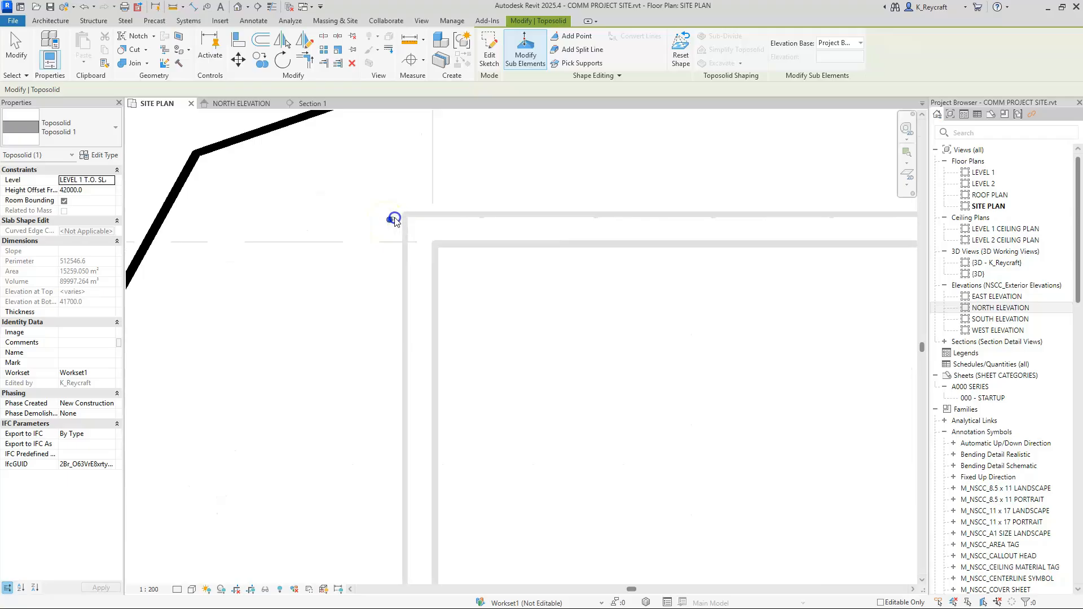
left_click(391, 220)
mouse_move(391, 222)
left_mouse_down()
mouse_move(414, 213)
mouse_move(404, 218)
left_mouse_up()
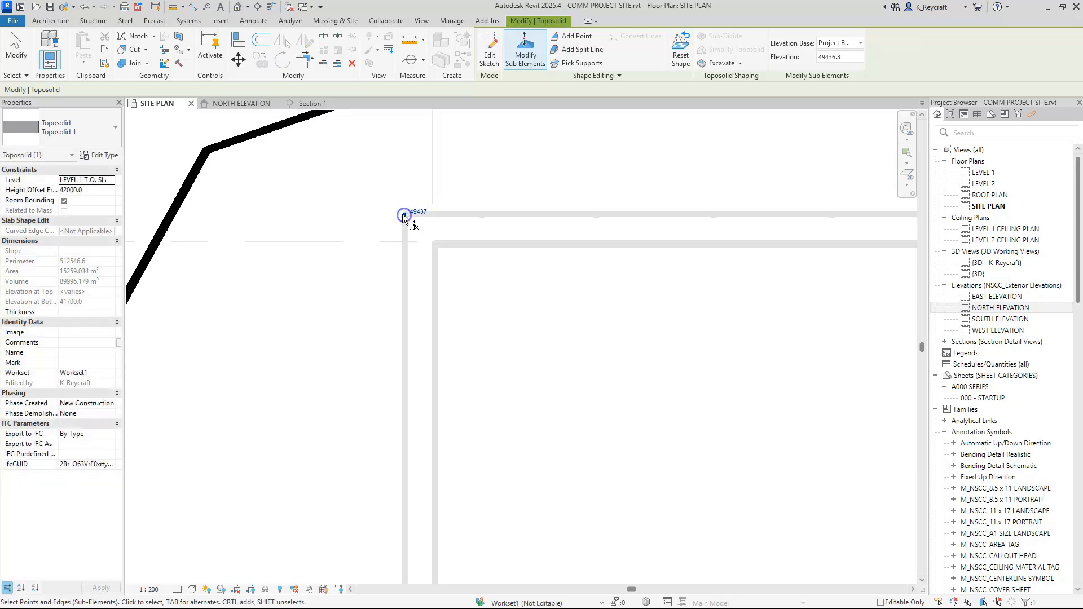
Step: Display the view with thin lines and reposition the toposolid point near grids A and 1 exactly onto the building's outer wall corner
left_click(271, 8)
scroll(394, 213, "up", 8)
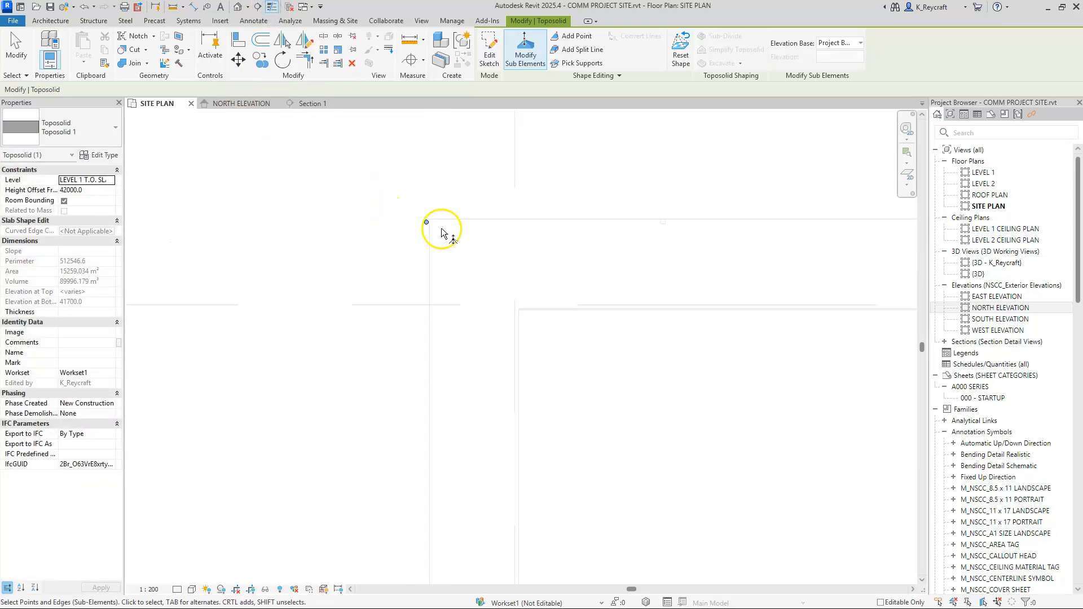
scroll(416, 219, "up", 1)
left_click_drag(405, 215, 419, 204)
left_click(405, 214)
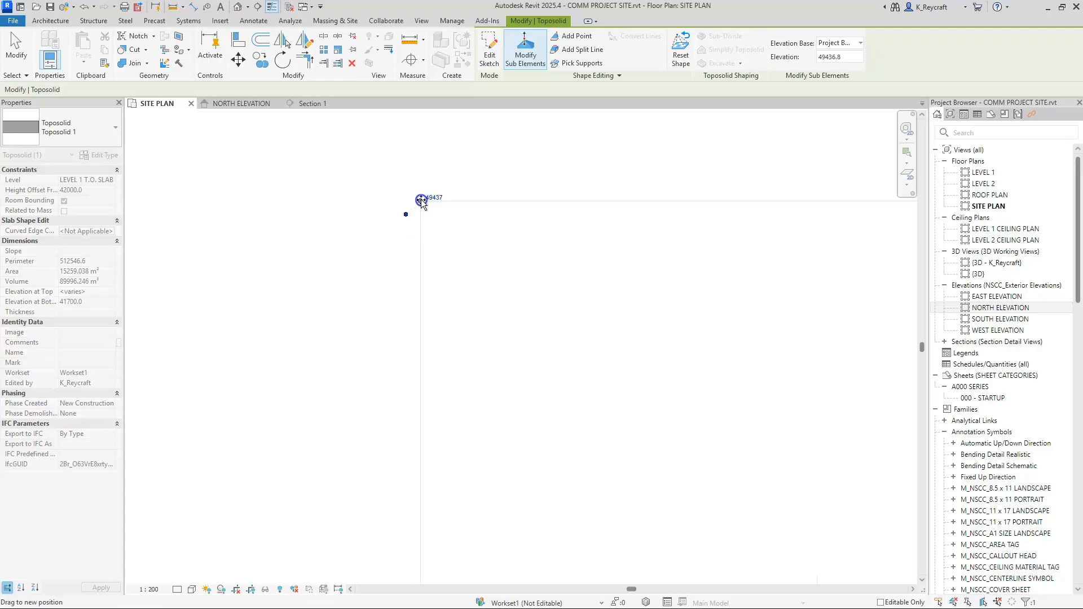
left_click_drag(367, 188, 421, 202)
left_click_drag(402, 188, 388, 178)
right_click(409, 185)
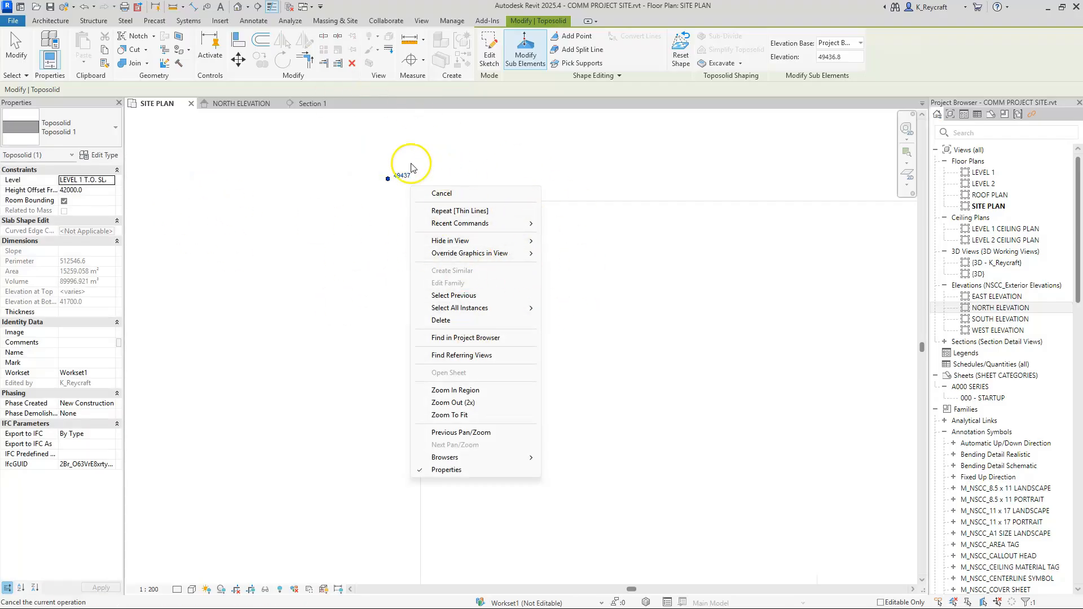
left_click(384, 181)
left_click_drag(389, 180, 421, 202)
Step: Move the toposolid point near grids C and 1 onto the building's outer wall corner with the Move tool
scroll(365, 184, "down", 4)
scroll(378, 188, "down", 2)
middle_click_drag(666, 263, 271, 224)
scroll(272, 224, "up", 1)
scroll(730, 140, "up", 1)
scroll(736, 141, "up", 2)
middle_click_drag(734, 144, 666, 268)
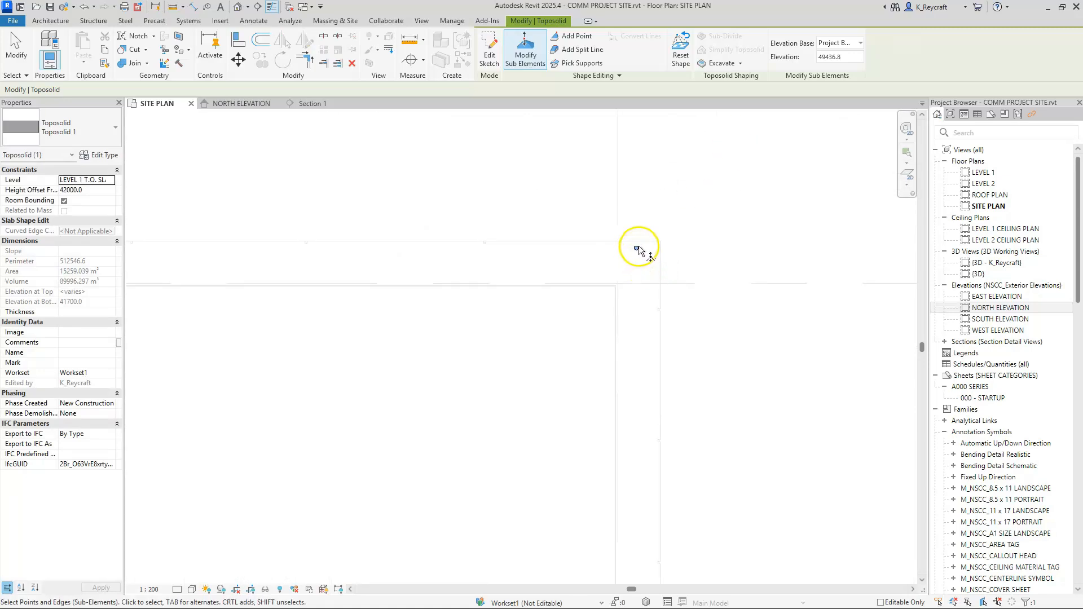
left_click(636, 226)
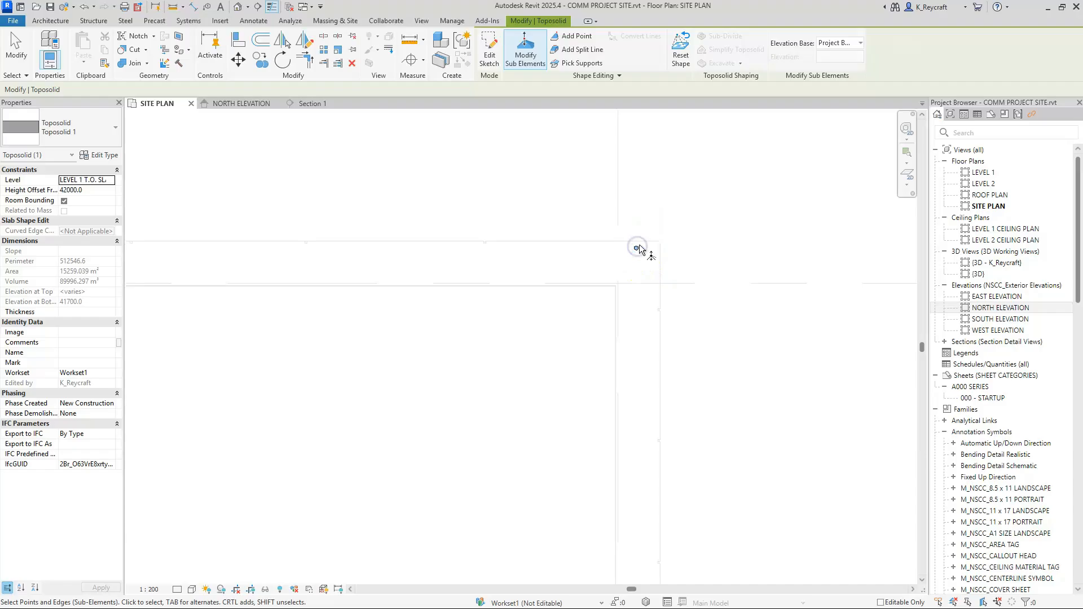
left_click(635, 249)
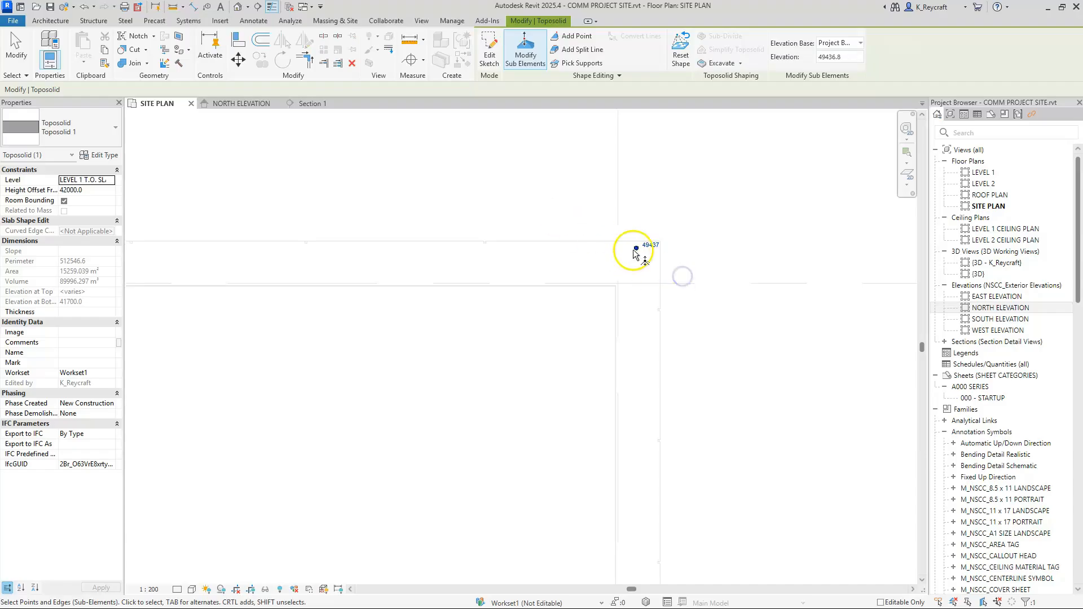
left_click(636, 250)
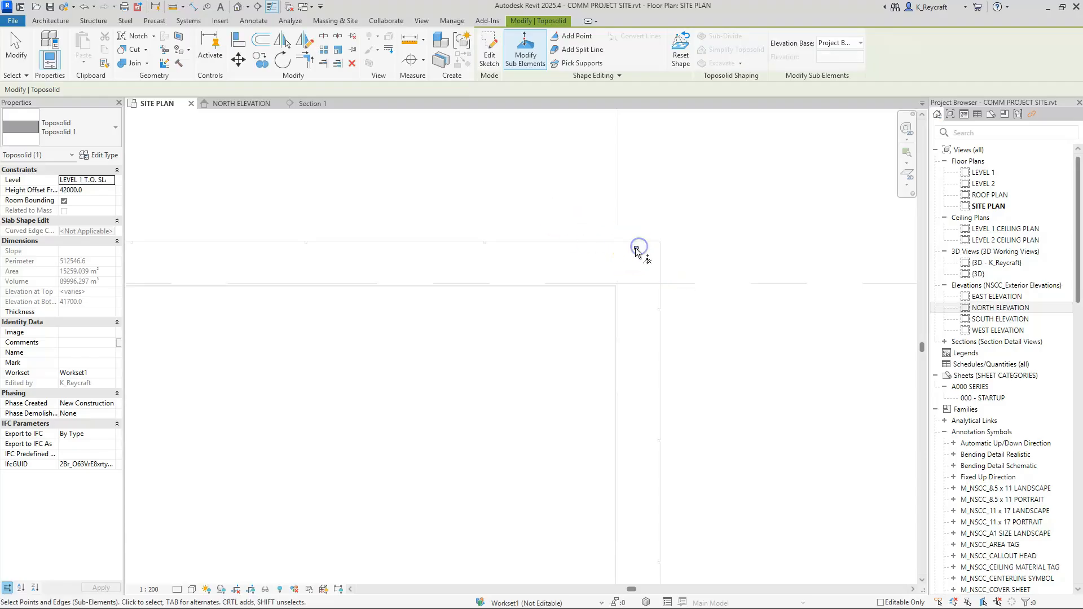
left_click(637, 250)
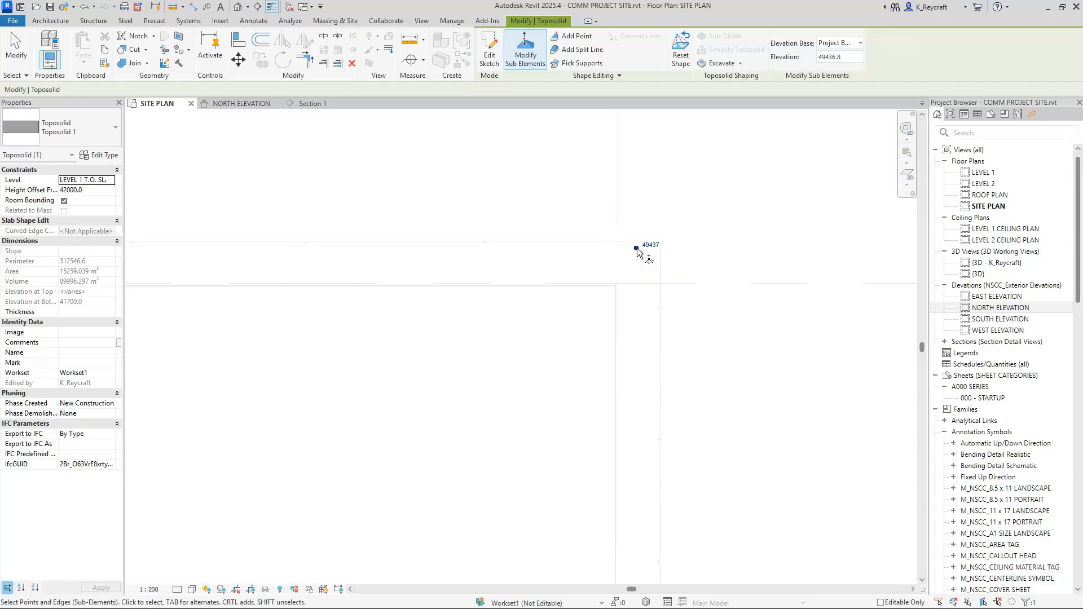
left_click(637, 248)
left_click_drag(612, 222, 663, 273)
scroll(664, 254, "up", 5)
left_click(548, 232)
left_click(539, 242)
left_click_drag(512, 172, 595, 268)
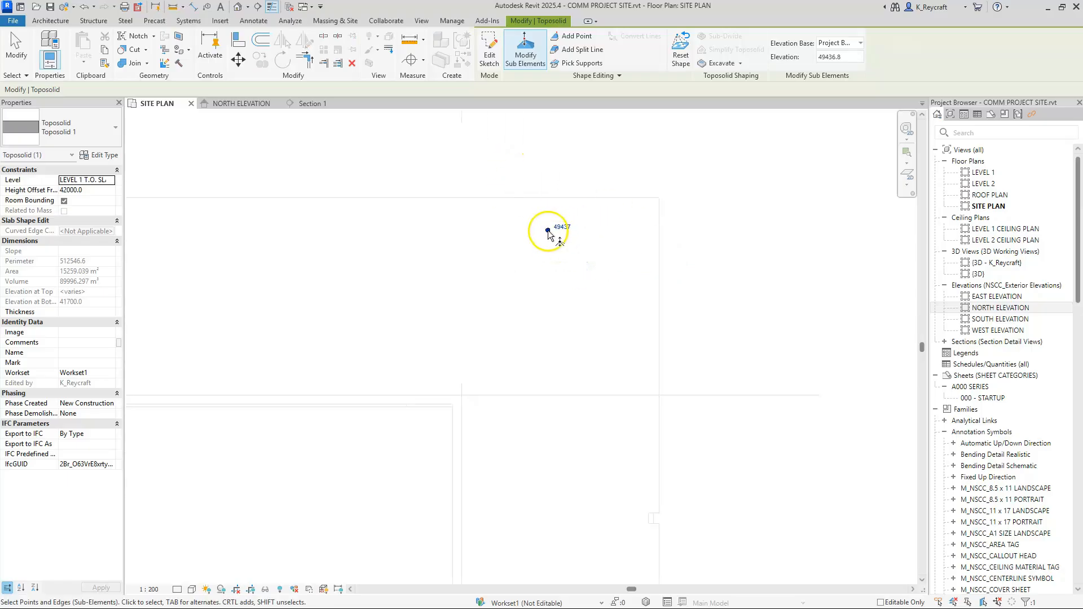
left_click(237, 61)
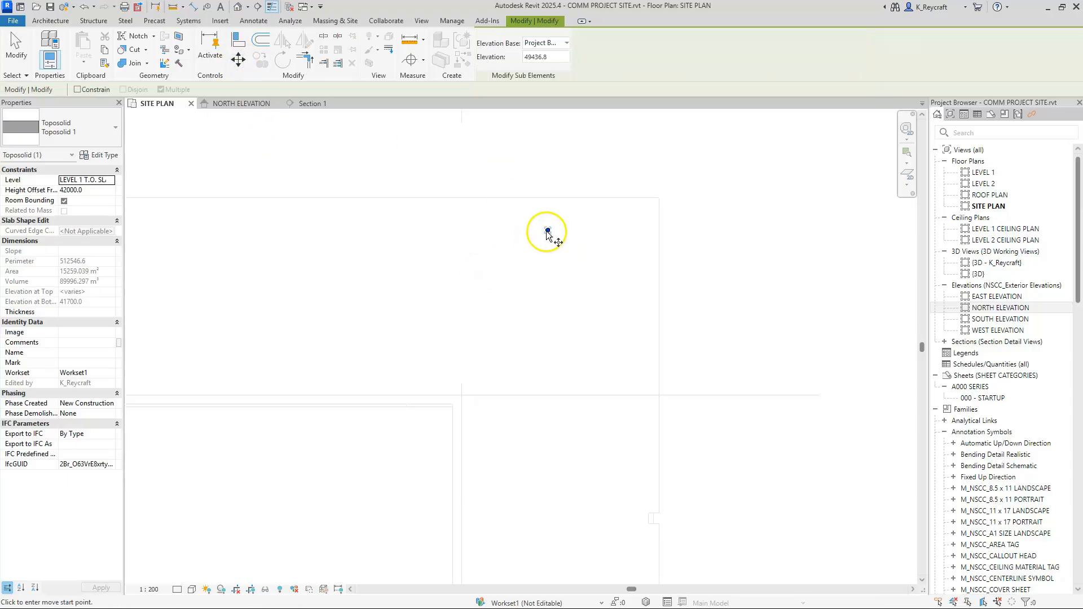
left_click(548, 230)
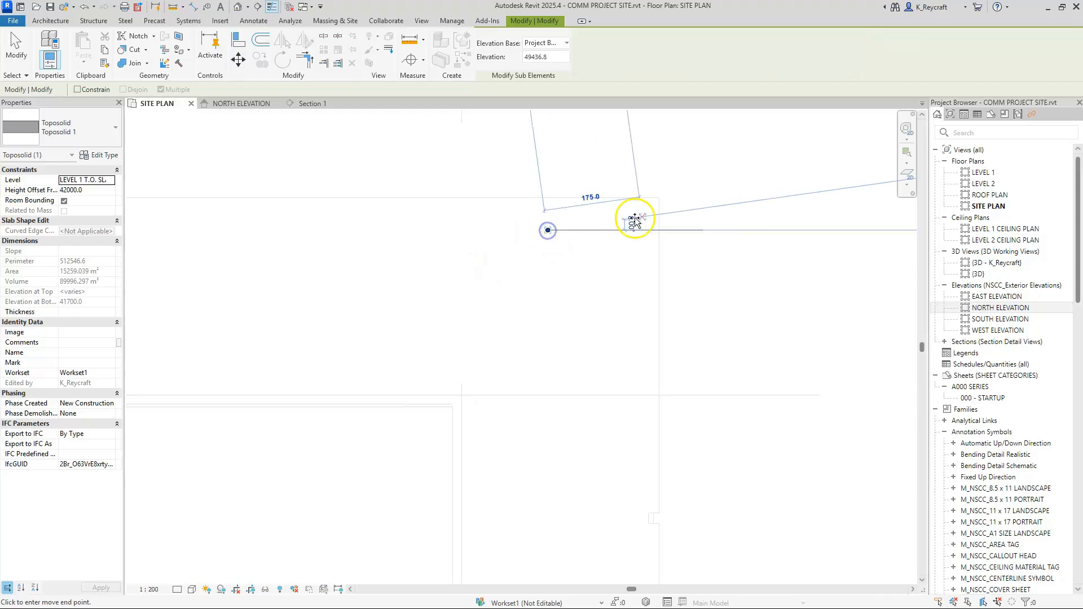
left_click(659, 199)
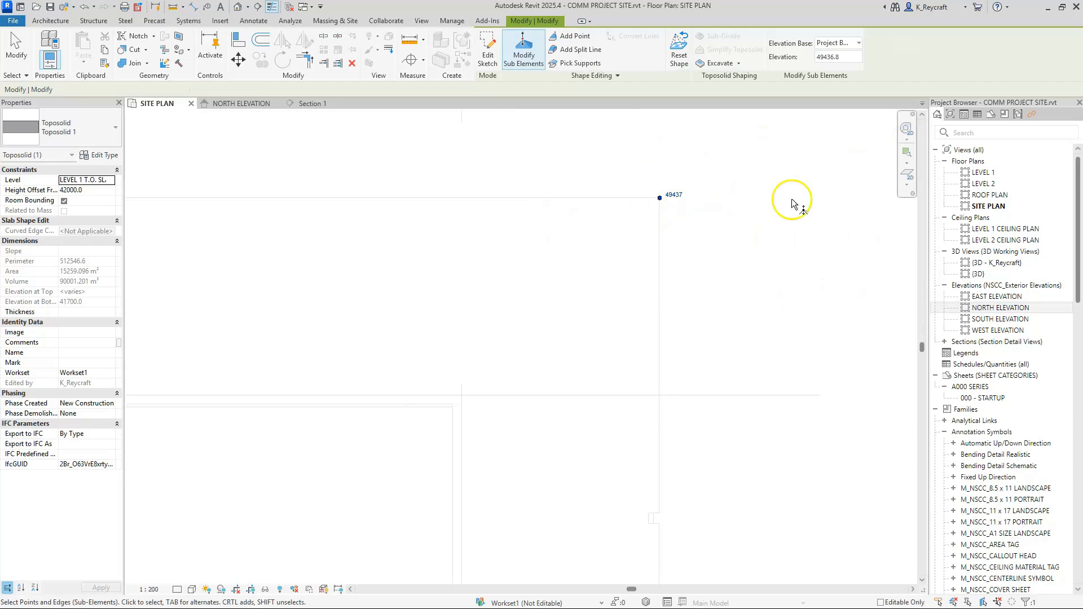
Step: Set the elevation of the toposolid point at the building corner near grids C and 1 to 49000
left_click(680, 198)
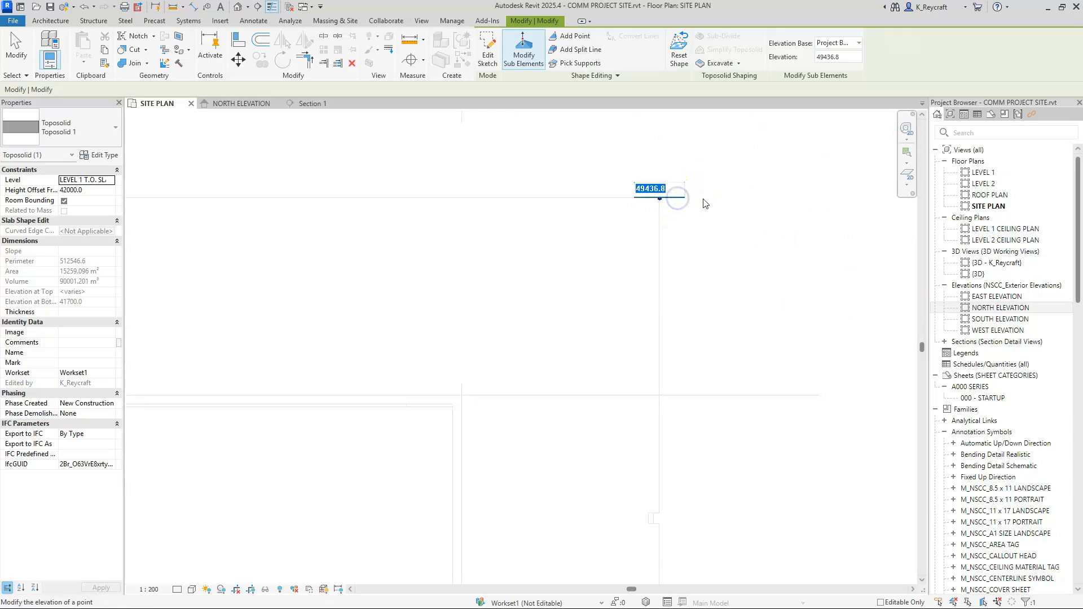
type("49000")
key("Return")
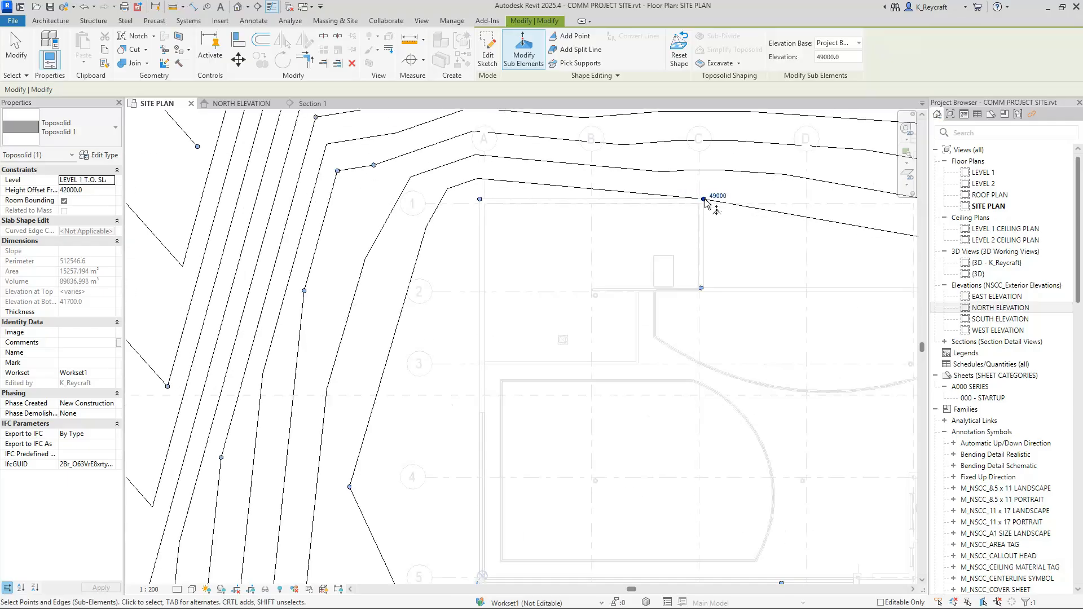
Step: Set the elevation of the toposolid point at the corner near grids A and 1 to 49000 and finish the point editing
scroll(513, 220, "up", 5)
left_click(477, 168)
left_click(493, 162)
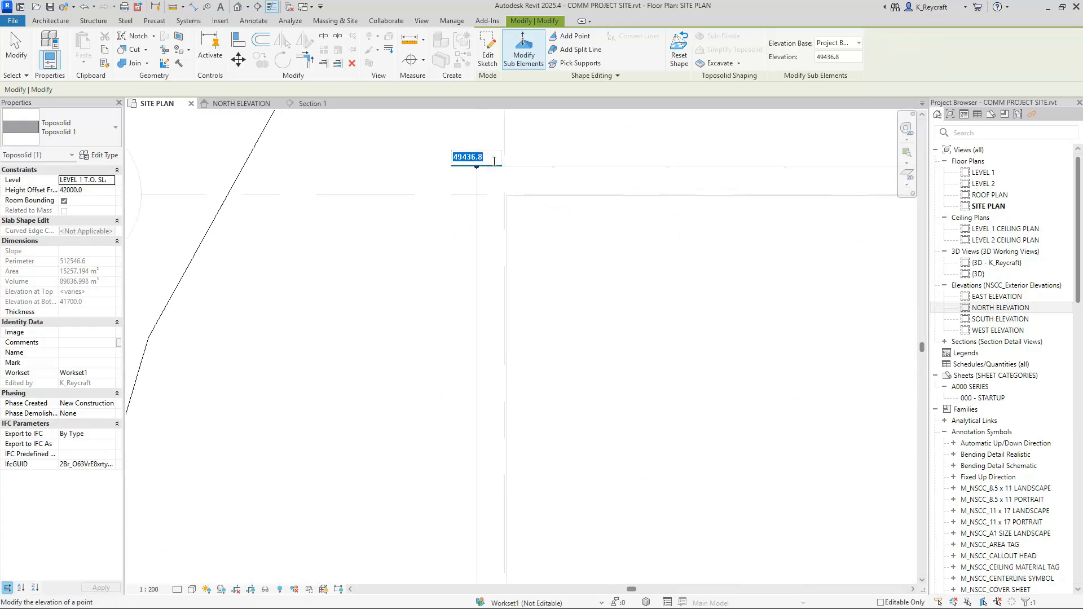
type("49000")
key("Return")
scroll(491, 164, "down", 5)
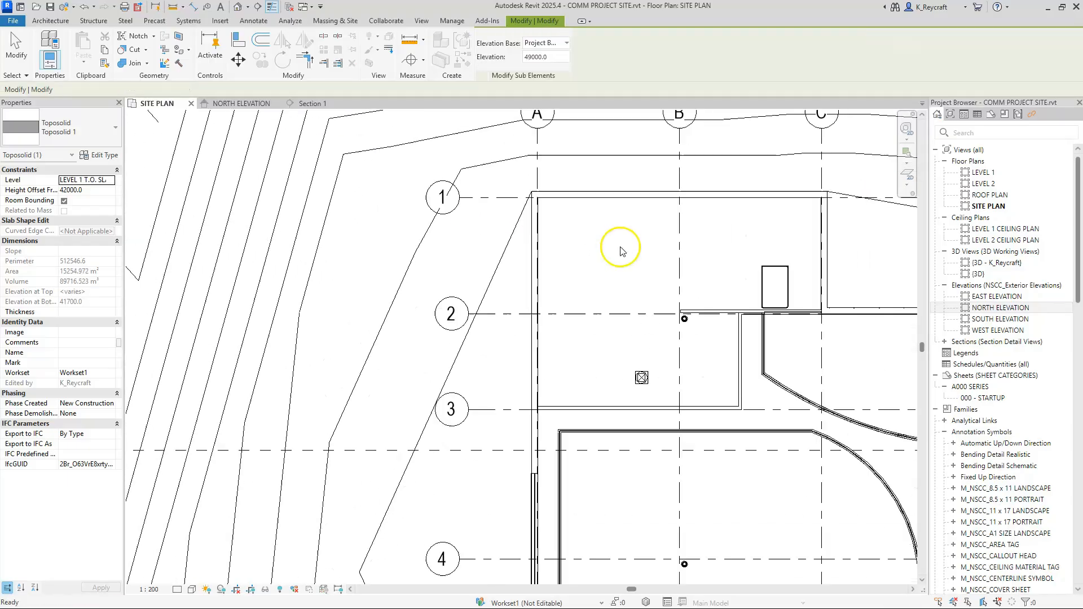
key("Escape")
Step: Select the toposolid again and resume editing its points with Modify Sub Elements
middle_click_drag(725, 249, 533, 214)
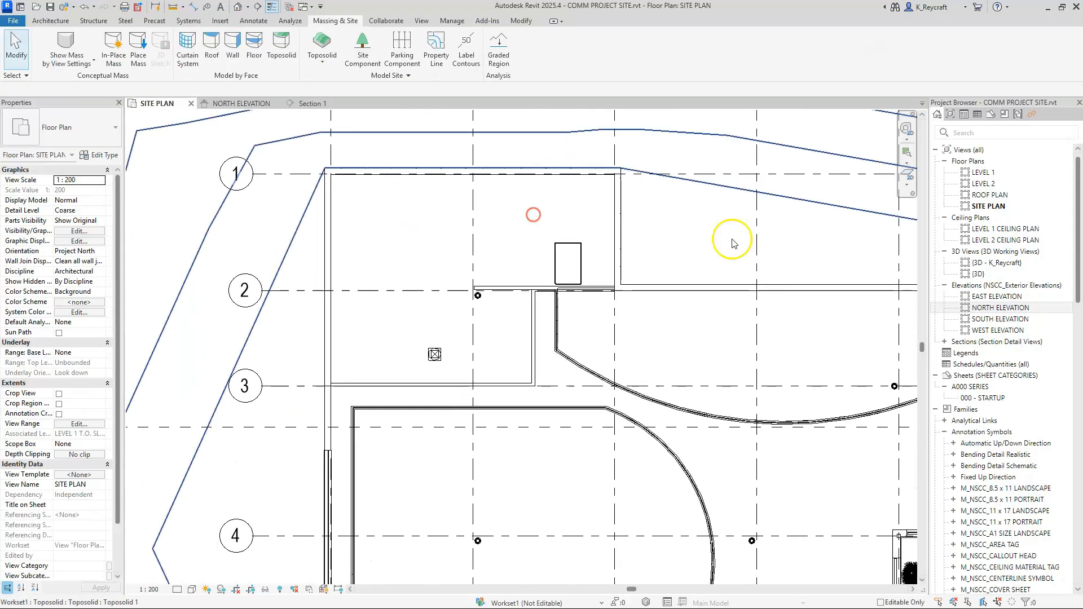
scroll(598, 136, "down", 4)
scroll(592, 406, "up", 3)
scroll(513, 338, "up", 1)
middle_click_drag(476, 286, 568, 507)
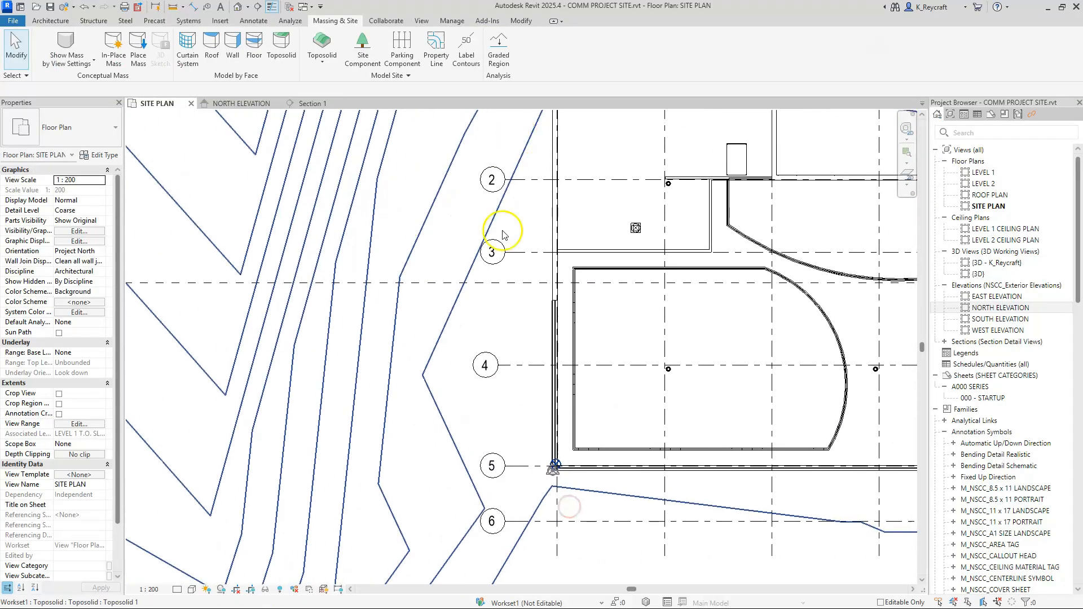
scroll(552, 164, "down", 4)
scroll(527, 201, "up", 5)
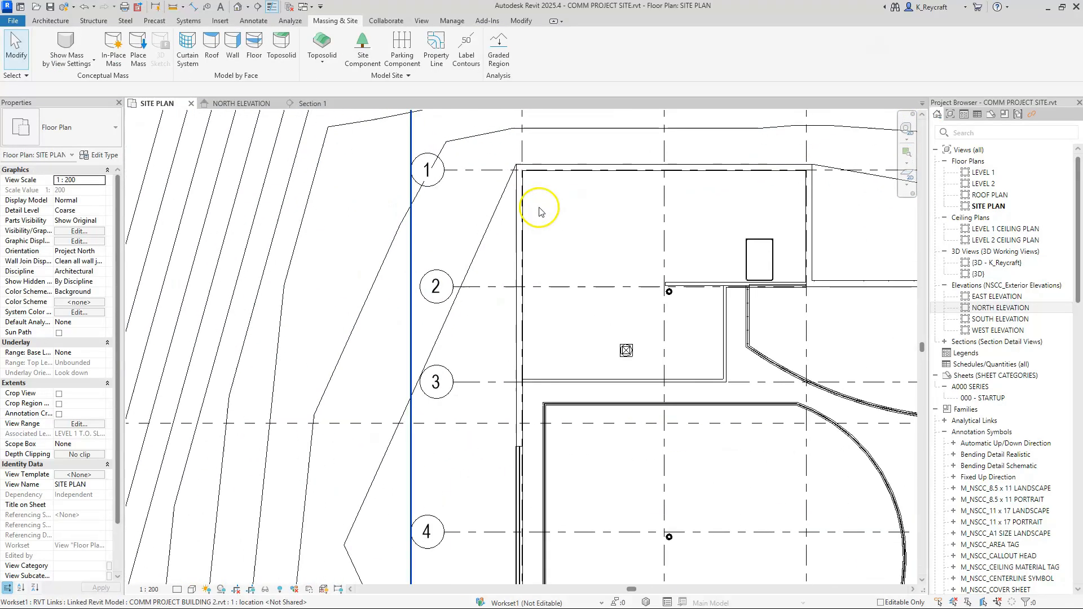
left_click(480, 250)
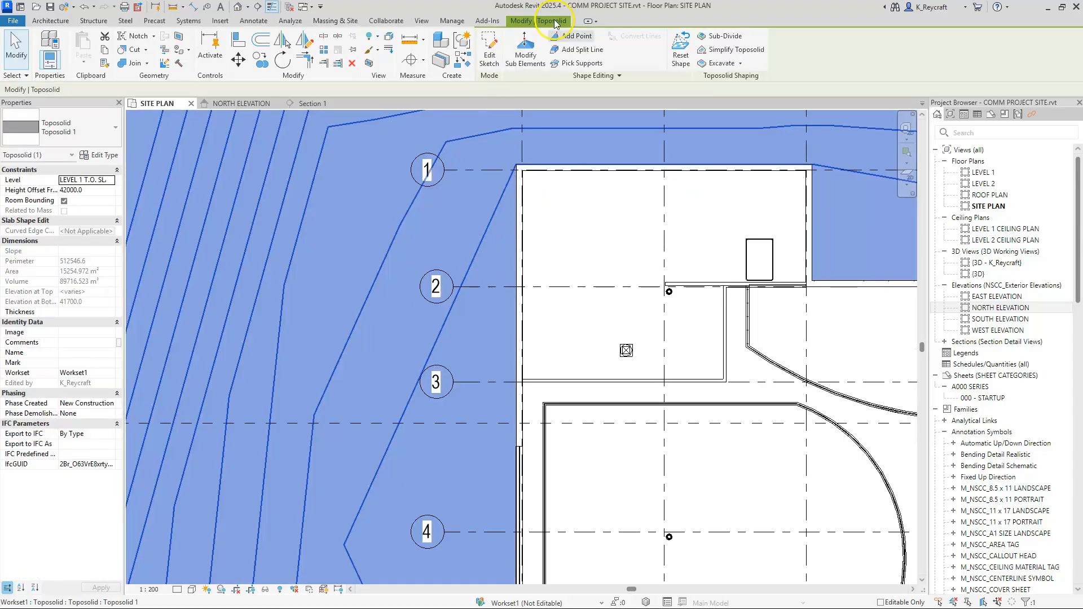
left_click(531, 49)
Step: Move the toposolid point near grids A and 5 onto the building's outer corner and set its elevation to 49000
scroll(556, 298, "down", 2)
middle_click_drag(556, 297, 524, 131)
scroll(516, 345, "up", 4)
scroll(467, 304, "up", 2)
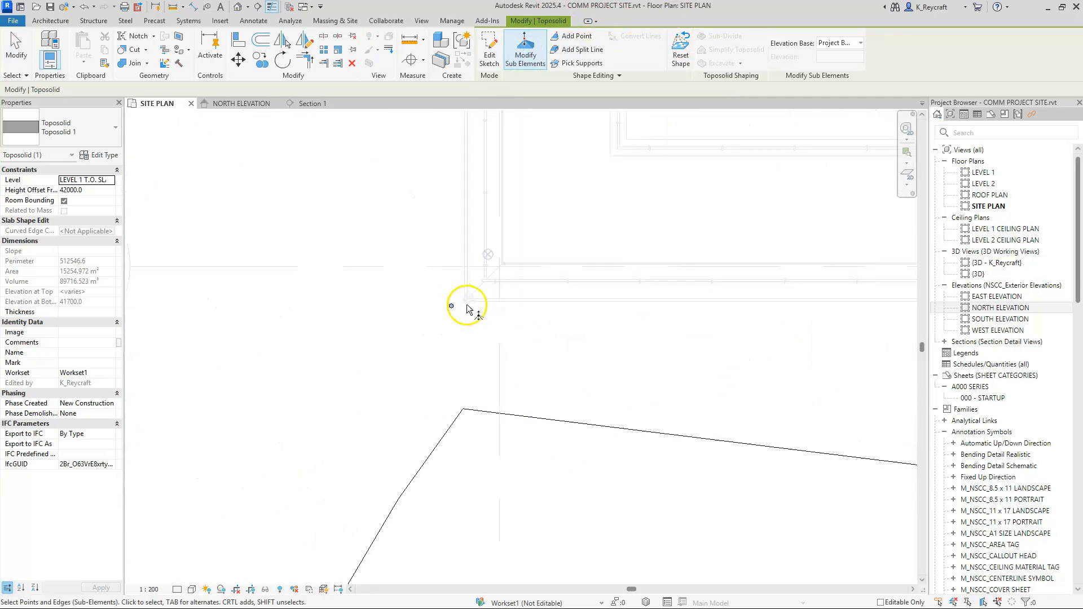
left_click(448, 307)
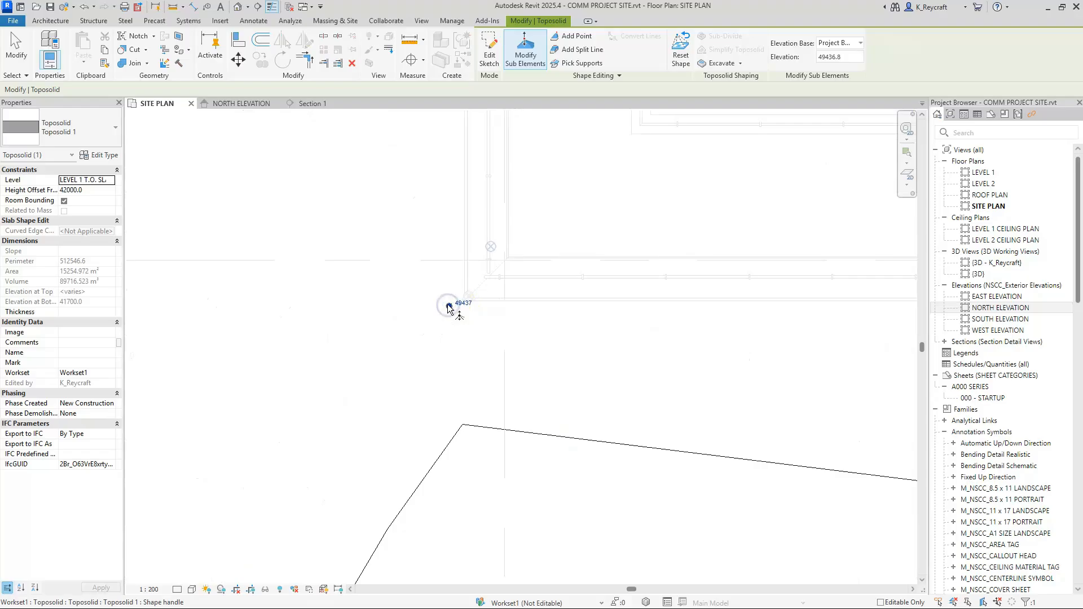
scroll(455, 307, "up", 3)
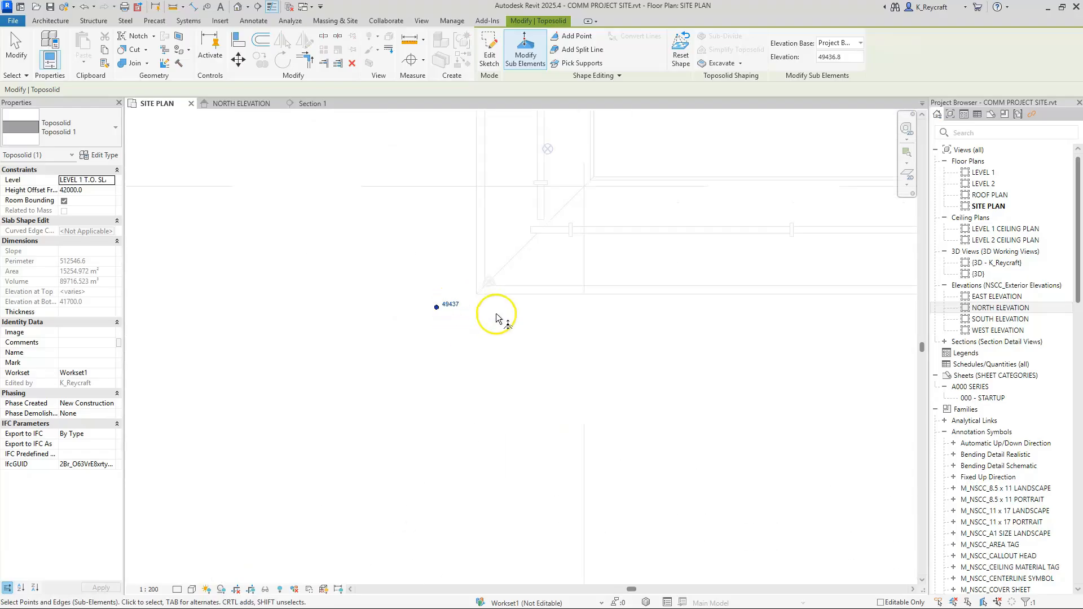
left_click_drag(408, 303, 467, 283)
left_click(483, 279)
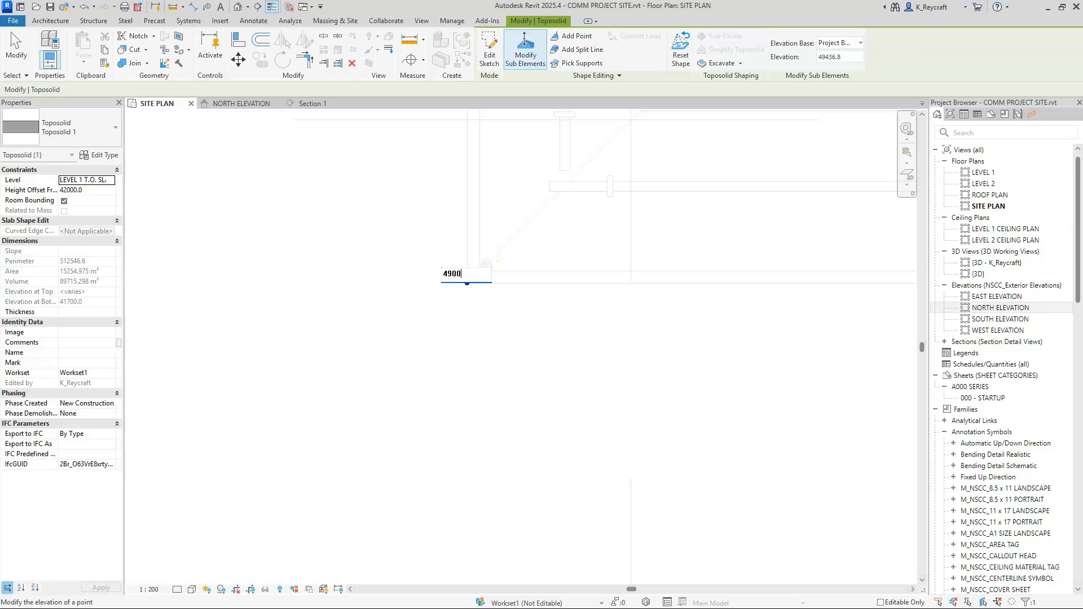
type("49000")
key("Return")
Step: Move a toposolid point onto the building's inside corner near grids D.1 and 5 and set its elevation to 49000
scroll(385, 333, "up", 3)
scroll(383, 330, "down", 5)
scroll(767, 349, "up", 4)
middle_click_drag(767, 349, 662, 399)
scroll(662, 398, "up", 1)
scroll(658, 382, "up", 2)
left_click_drag(533, 345, 596, 376)
left_click_drag(530, 343, 575, 392)
left_click_drag(465, 264, 597, 384)
left_click_drag(529, 348, 787, 341)
left_click(795, 337)
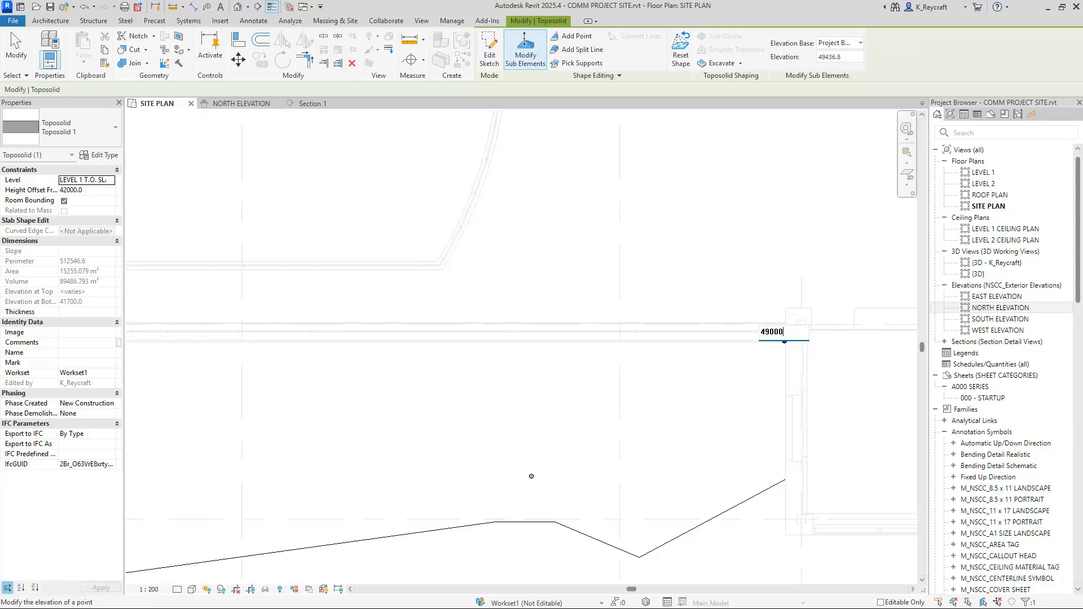
left_click(663, 447)
Step: Move the toposolid point south of the grid 5 wall onto the building corner near grids D.1 and 6, with an elevation of 49000
scroll(596, 438, "down", 2)
scroll(598, 448, "up", 2)
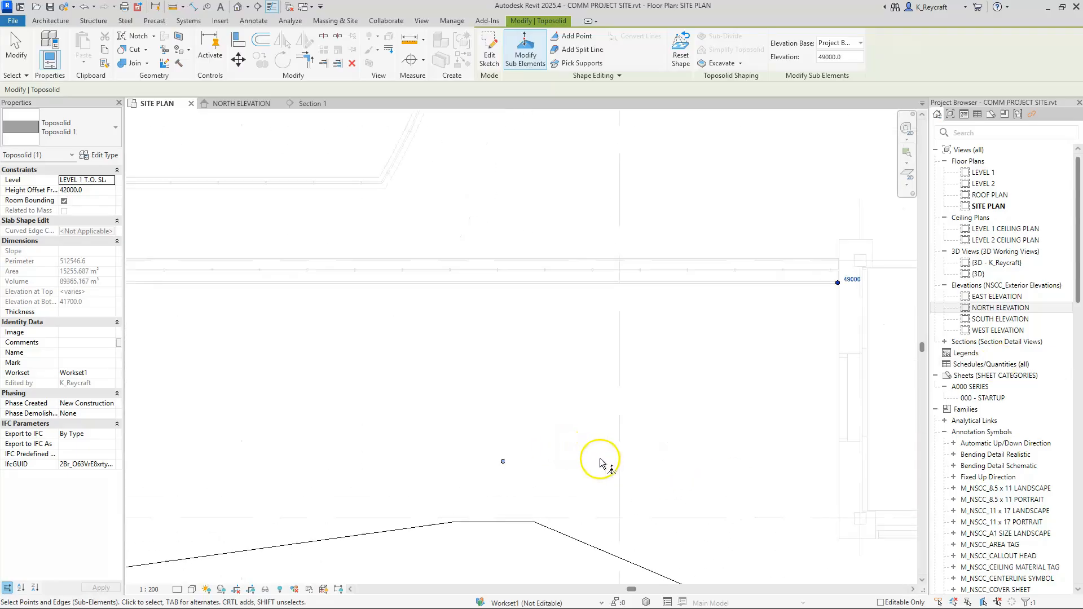
left_click_drag(473, 419, 556, 496)
left_click_drag(502, 462, 844, 538)
left_click_drag(1017, 550, 855, 528)
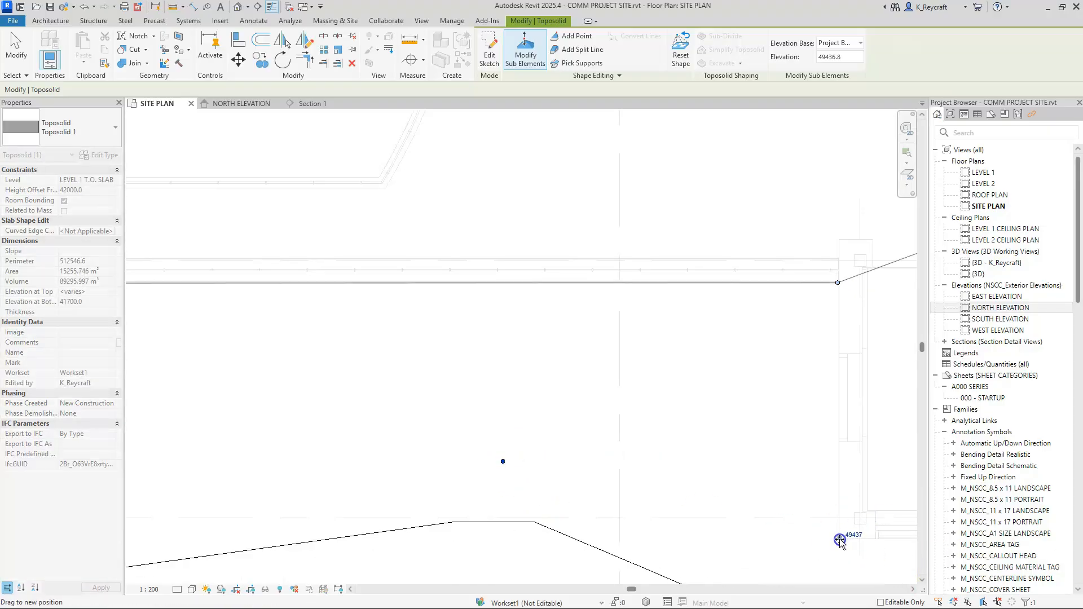
left_click_drag(839, 540, 839, 539)
scroll(876, 524, "down", 1)
left_click(858, 533)
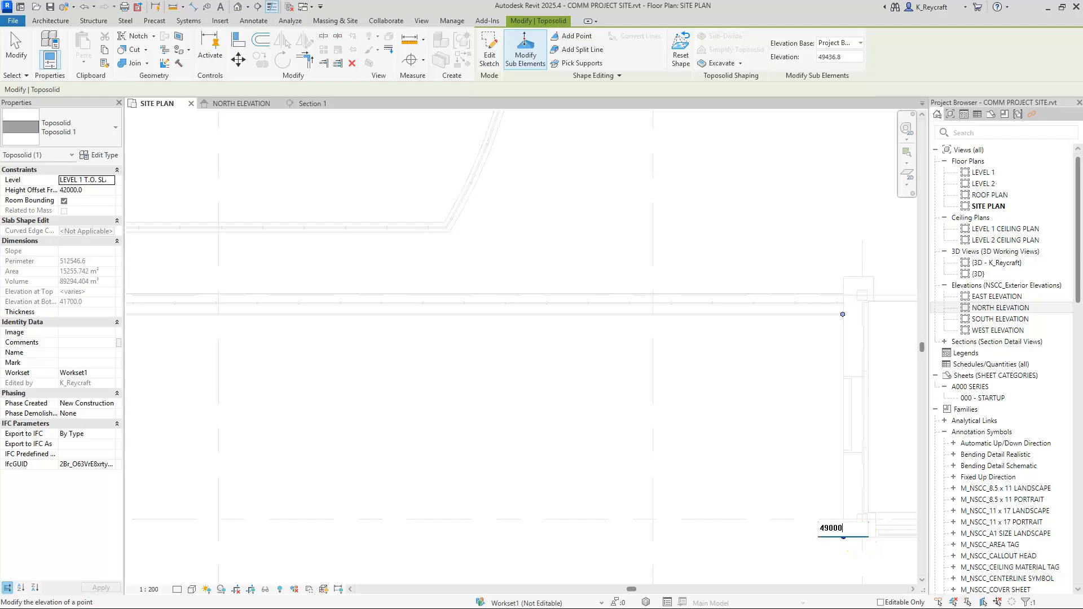
key("Return")
Step: Move the toposolid point beside the stairs onto the building's southeast outer corner and set its elevation to 49000
scroll(1053, 447, "down", 5)
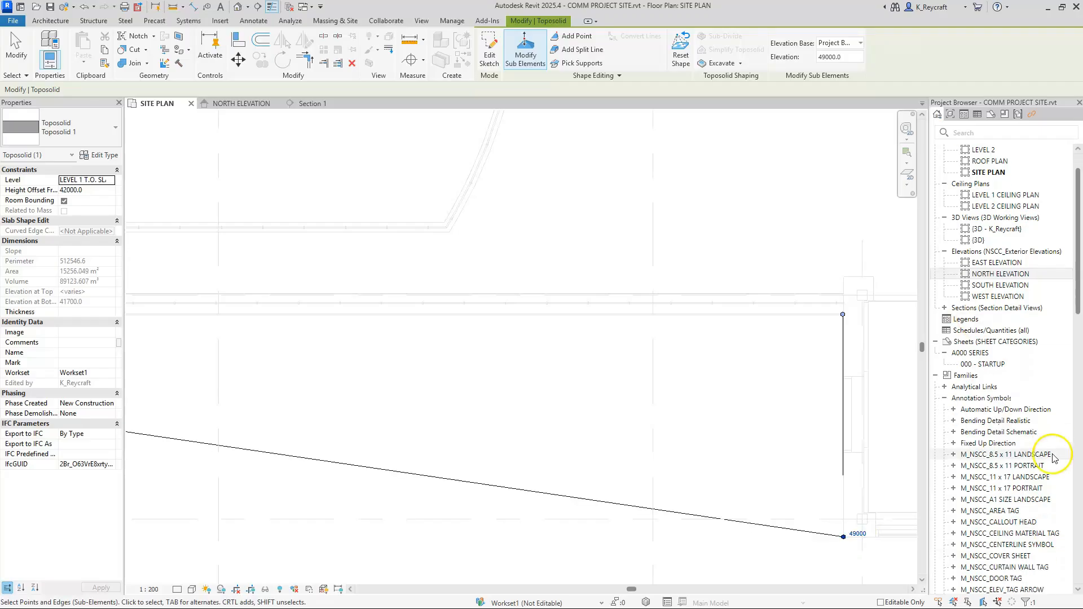
scroll(534, 348, "down", 5)
scroll(534, 348, "down", 2)
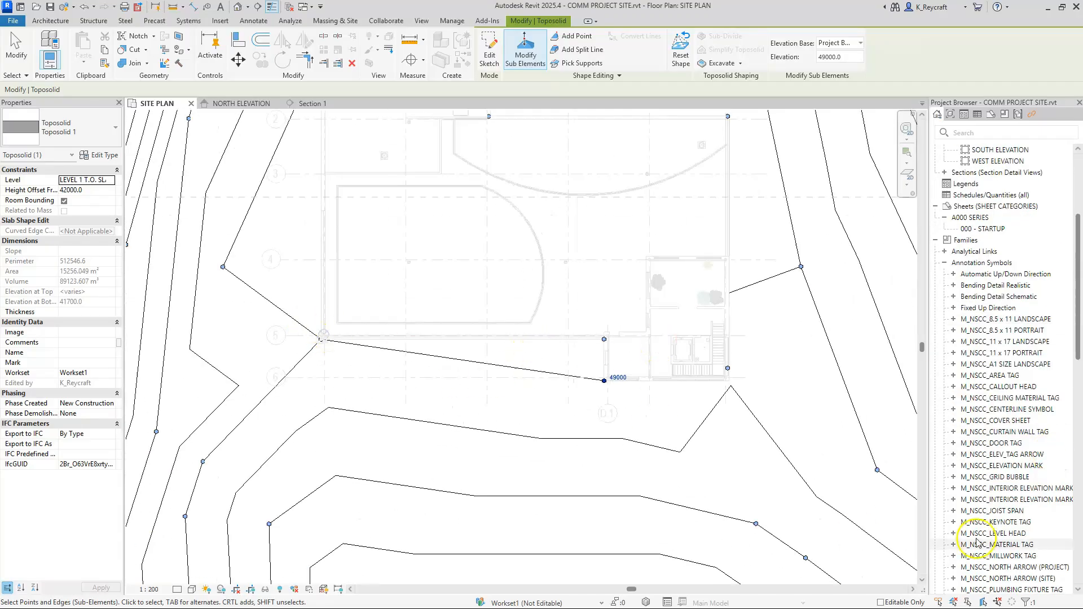
scroll(616, 351, "up", 4)
scroll(569, 459, "down", 3)
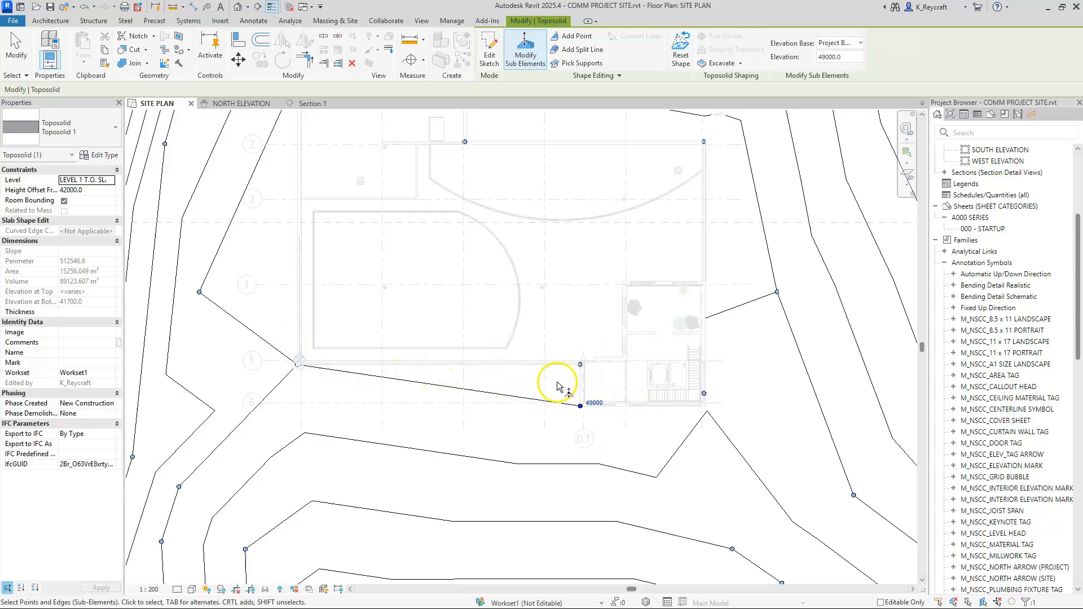
left_click(580, 365)
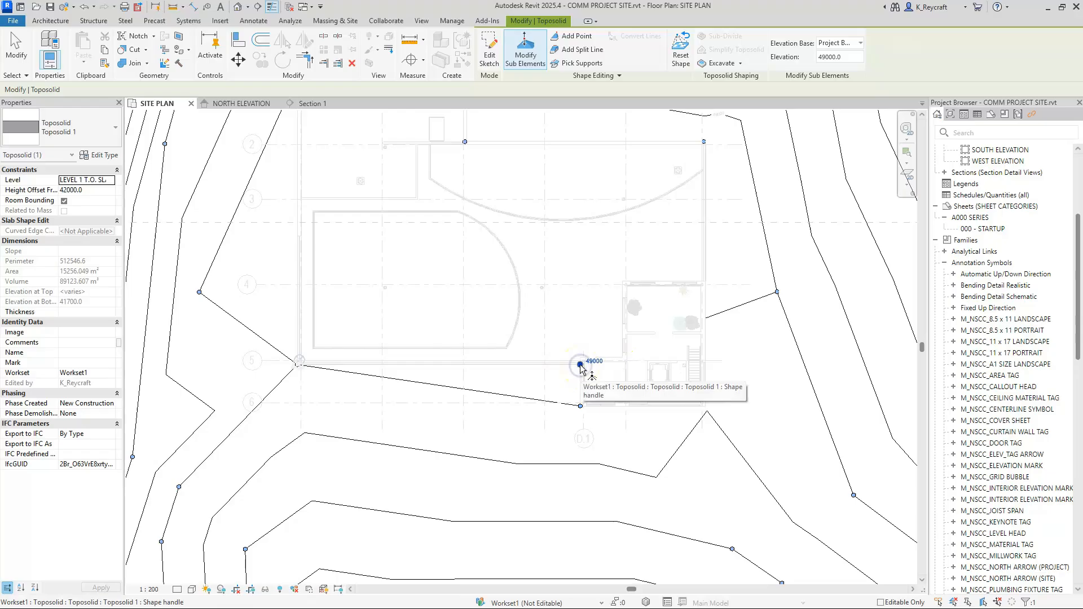
left_click(703, 393)
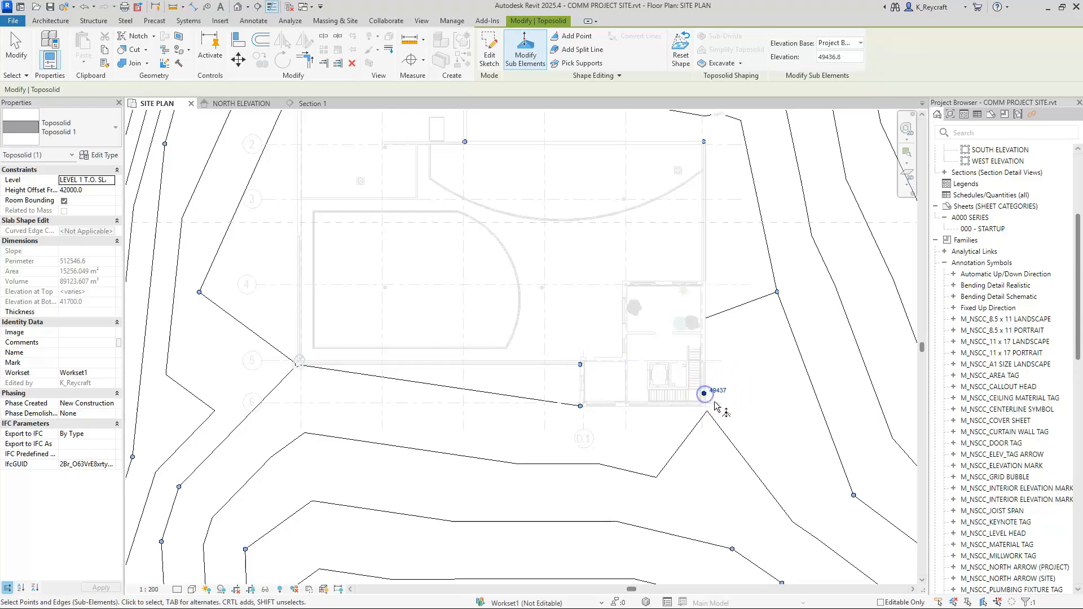
scroll(714, 401, "up", 3)
left_click_drag(690, 383, 694, 412)
left_click(712, 410)
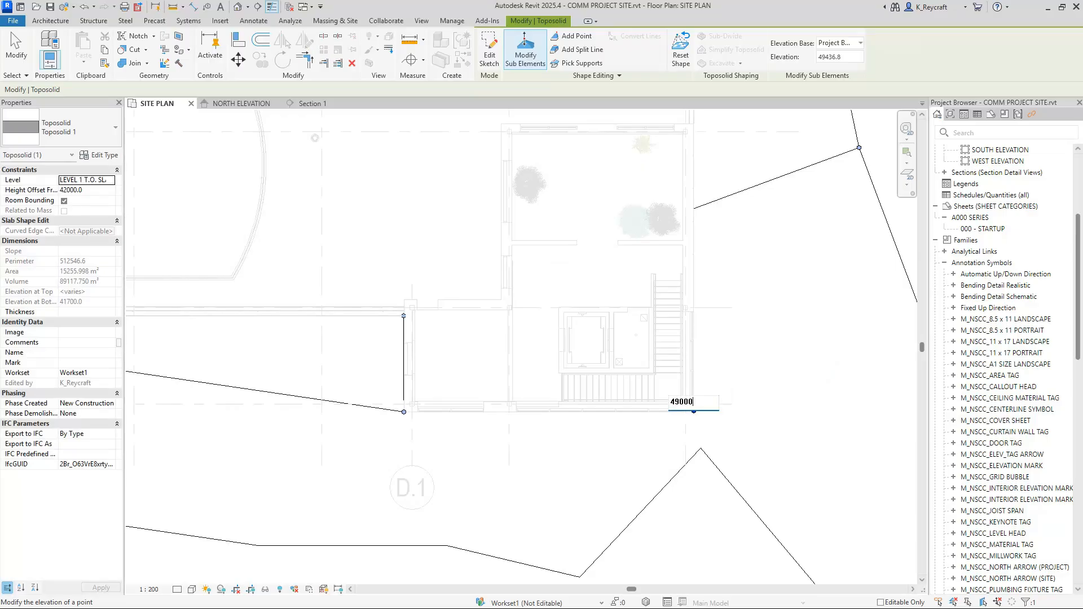
key("Return")
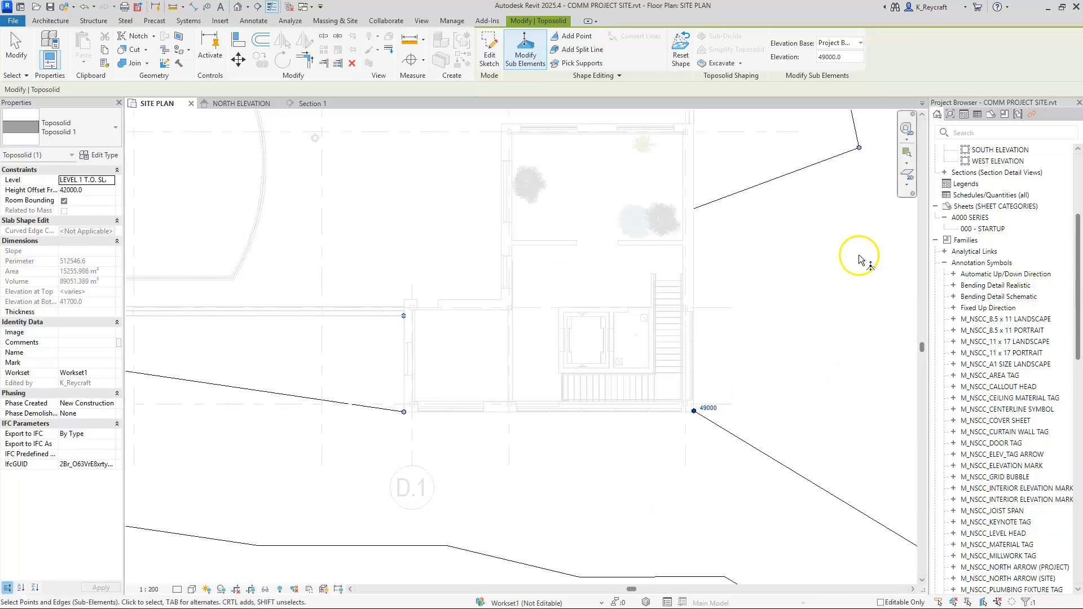
Step: Set the elevation of the toposolid point at the building's northeast corner near grids F and 2 to 49000
scroll(687, 324, "down", 3)
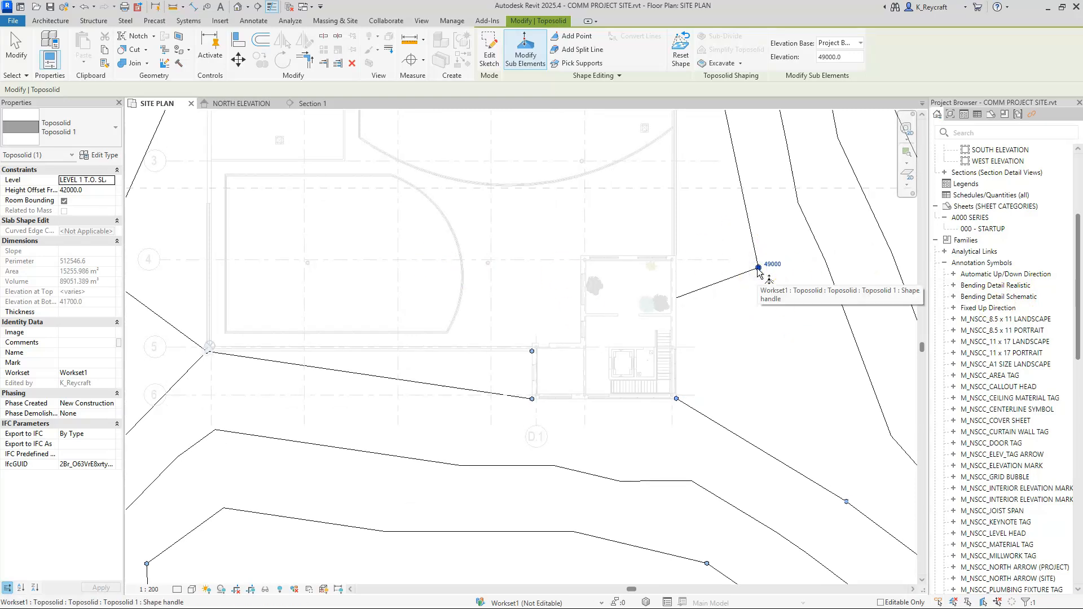
scroll(686, 343, "down", 5)
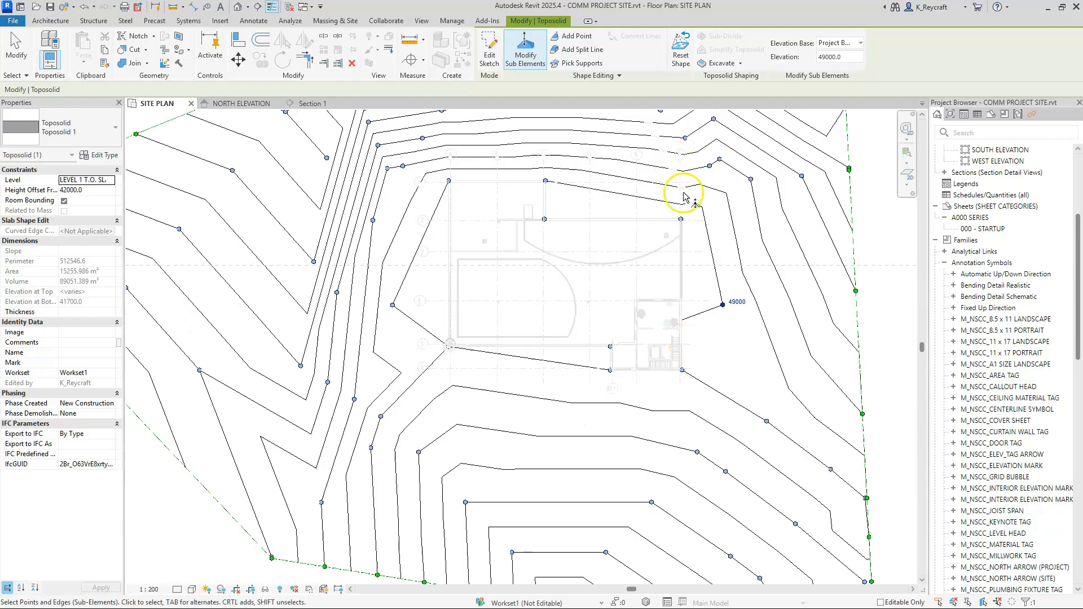
scroll(675, 194, "up", 4)
scroll(689, 240, "up", 3)
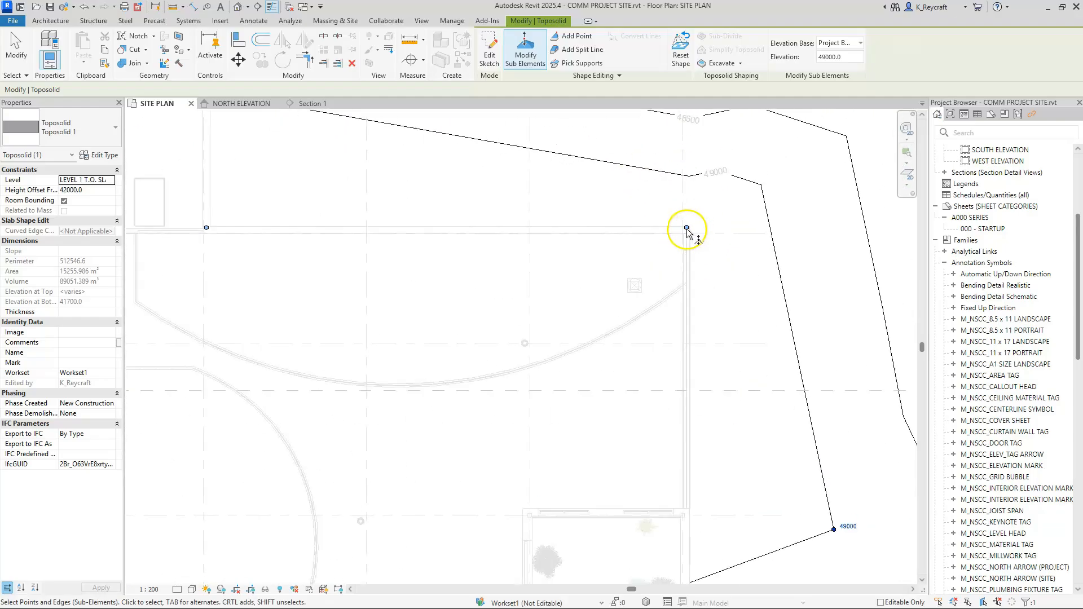
key("Escape")
scroll(686, 226, "up", 3)
left_click_drag(639, 186, 738, 266)
left_click(701, 228)
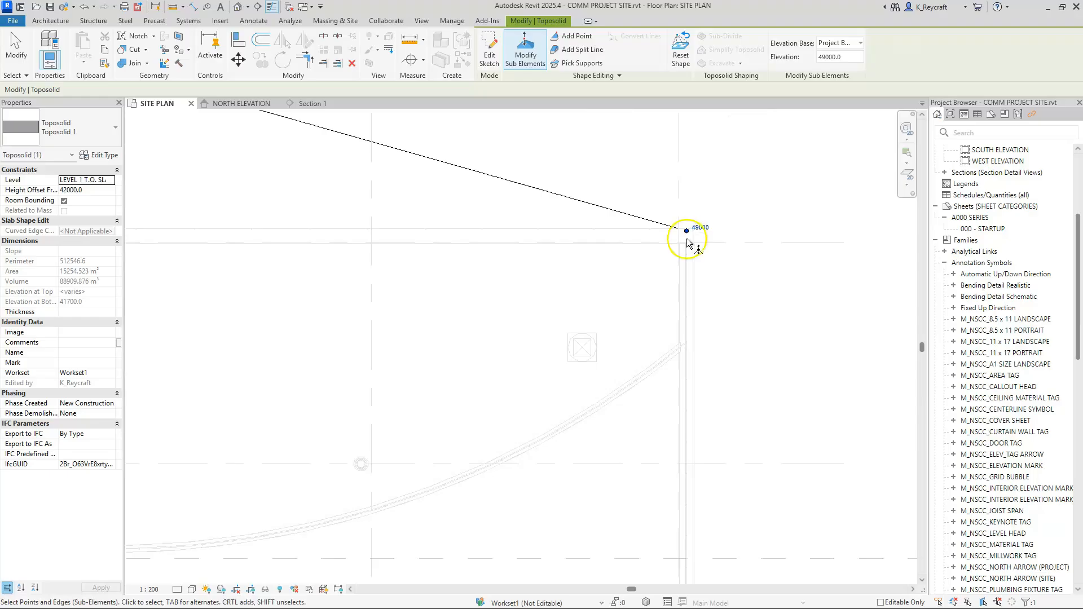
Step: Set the elevation of the toposolid point at the building's inside corner near grids C and 2 to 49000
scroll(710, 265, "down", 5)
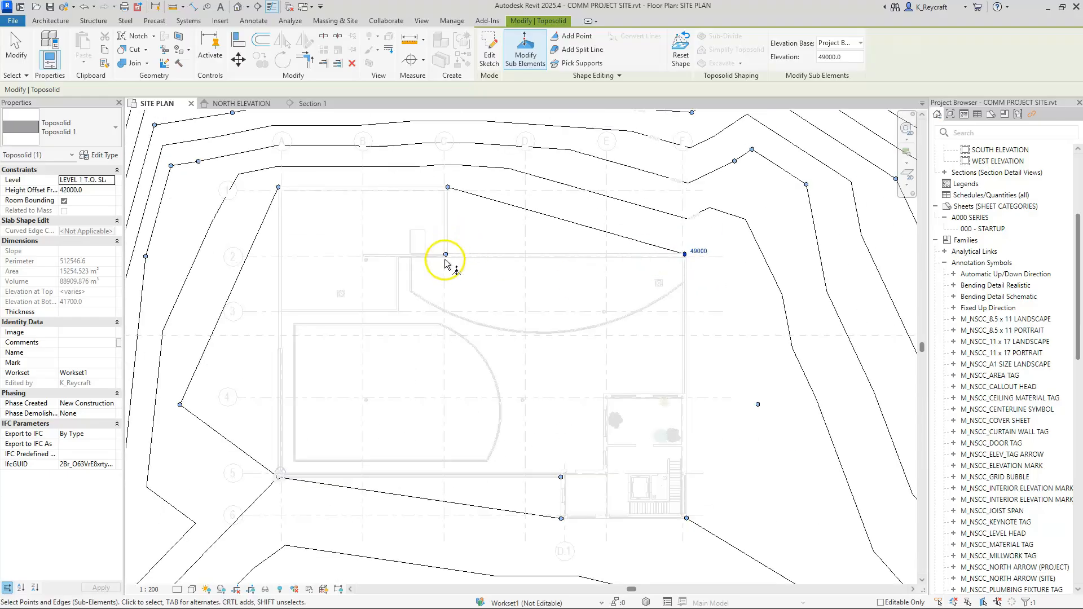
scroll(446, 258, "up", 5)
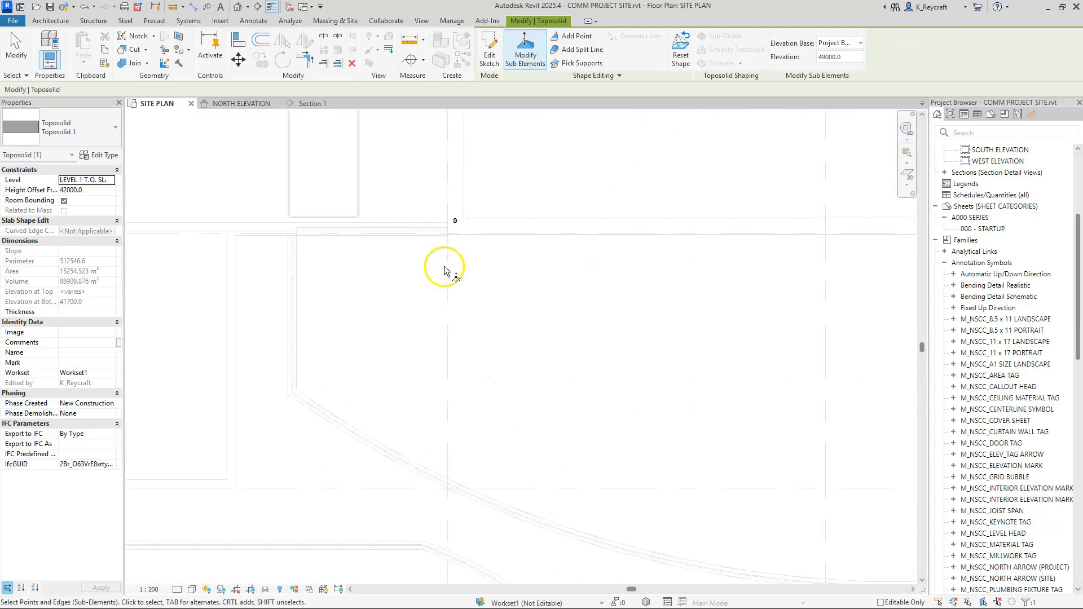
left_click(454, 221)
scroll(511, 226, "up", 2)
left_click(436, 215)
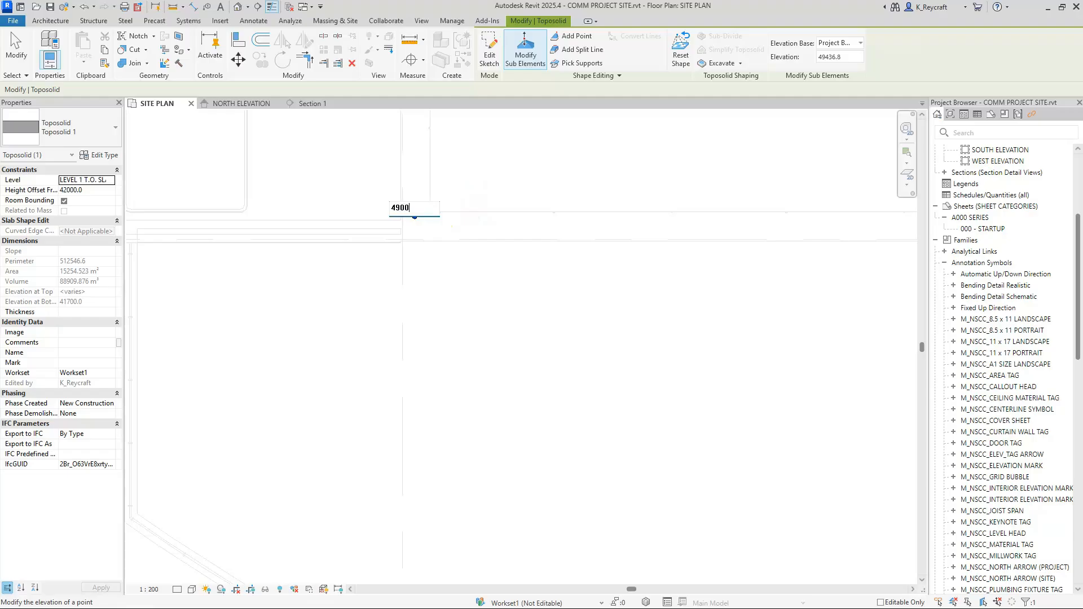
type("49000")
key("Return")
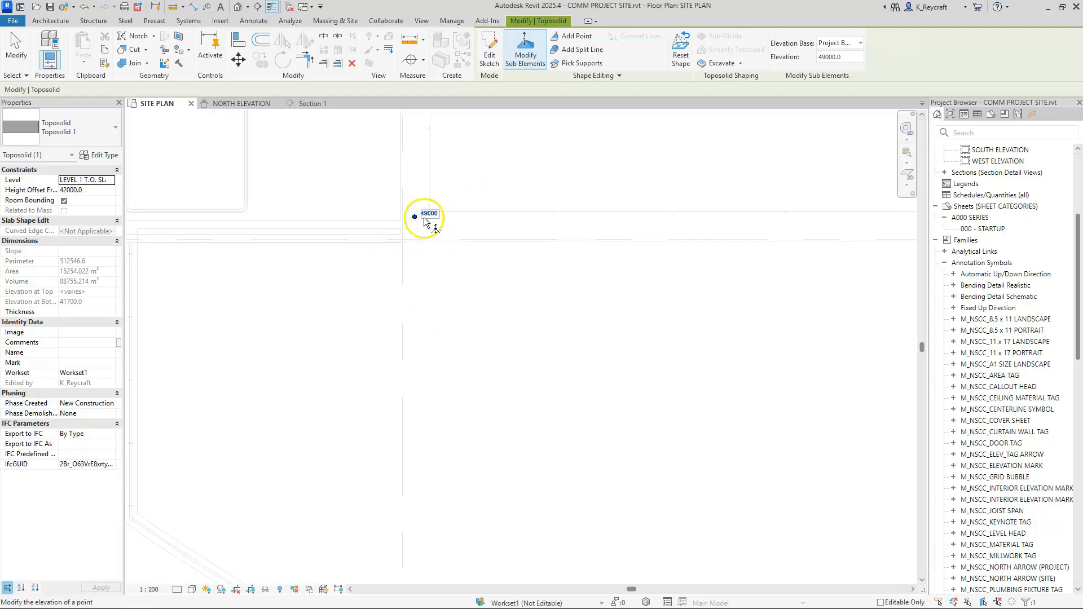
Step: Try to shift the toposolid point near grids C and 2 onto the building's inside corner
scroll(417, 219, "up", 2)
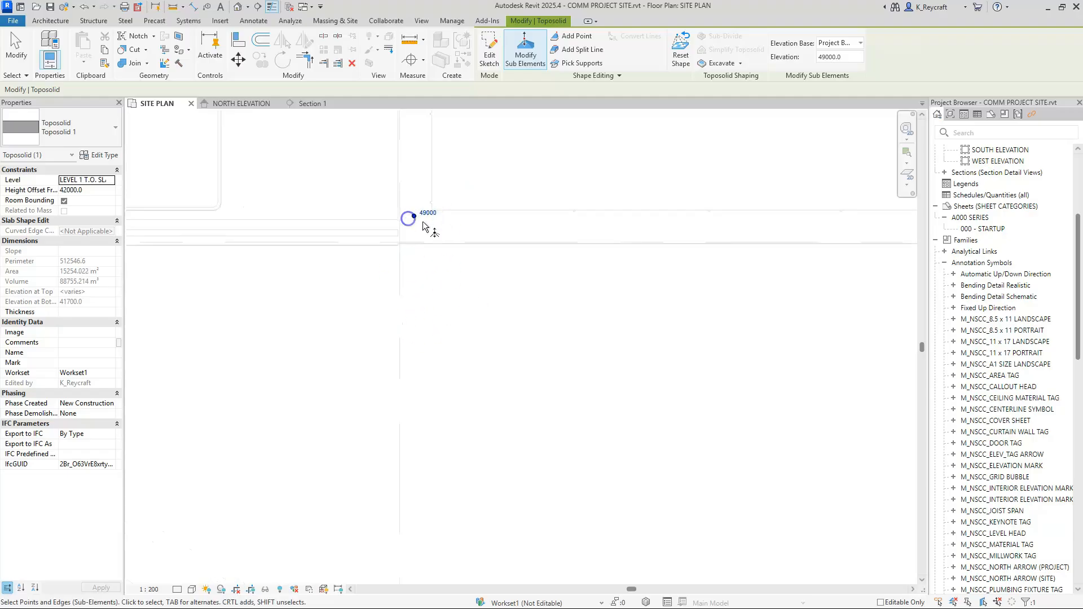
left_click(423, 212)
left_click(418, 225)
left_click_drag(383, 195, 480, 199)
scroll(432, 230, "up", 1)
middle_click_drag(482, 271, 550, 301)
key("Escape")
scroll(550, 246, "down", 3)
scroll(551, 247, "down", 5)
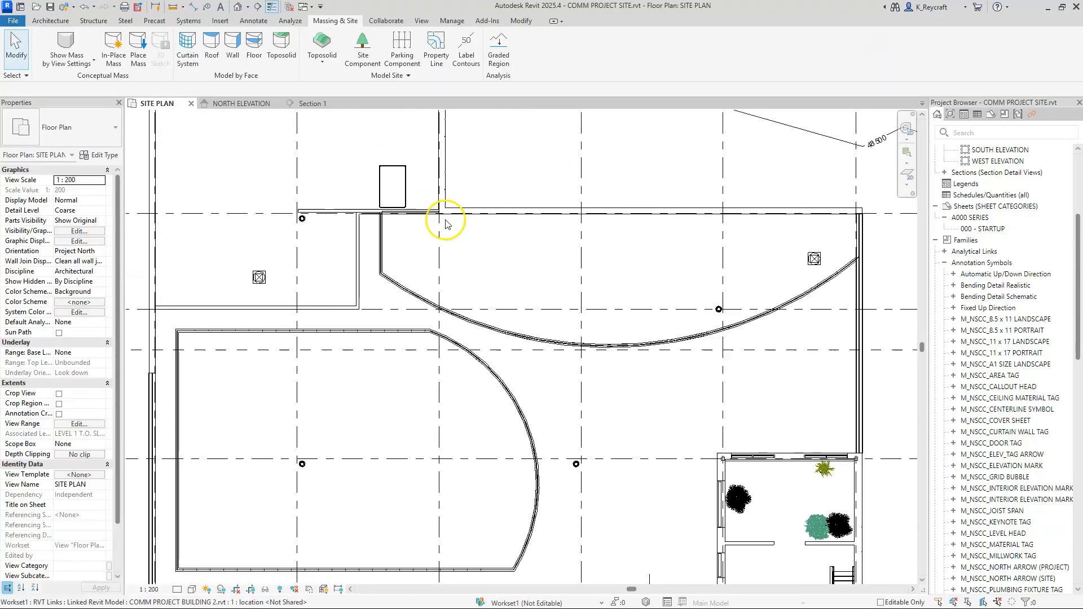
scroll(599, 367, "down", 4)
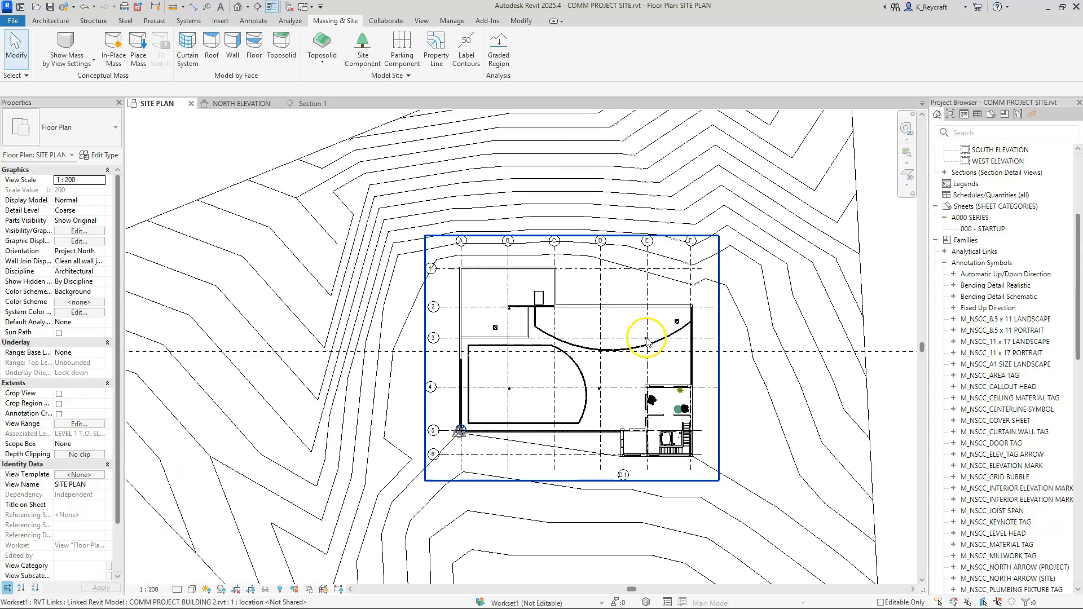
left_click(765, 389)
scroll(620, 302, "up", 5)
middle_click_drag(621, 305, 684, 447)
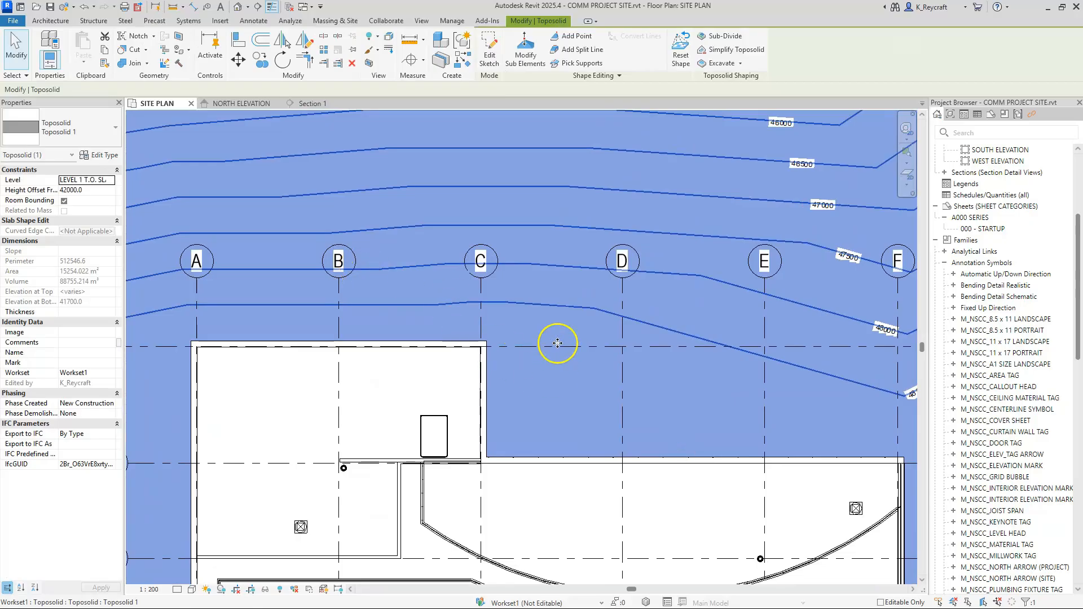
left_click(526, 51)
middle_click_drag(484, 358, 624, 302)
left_click_drag(479, 230, 663, 370)
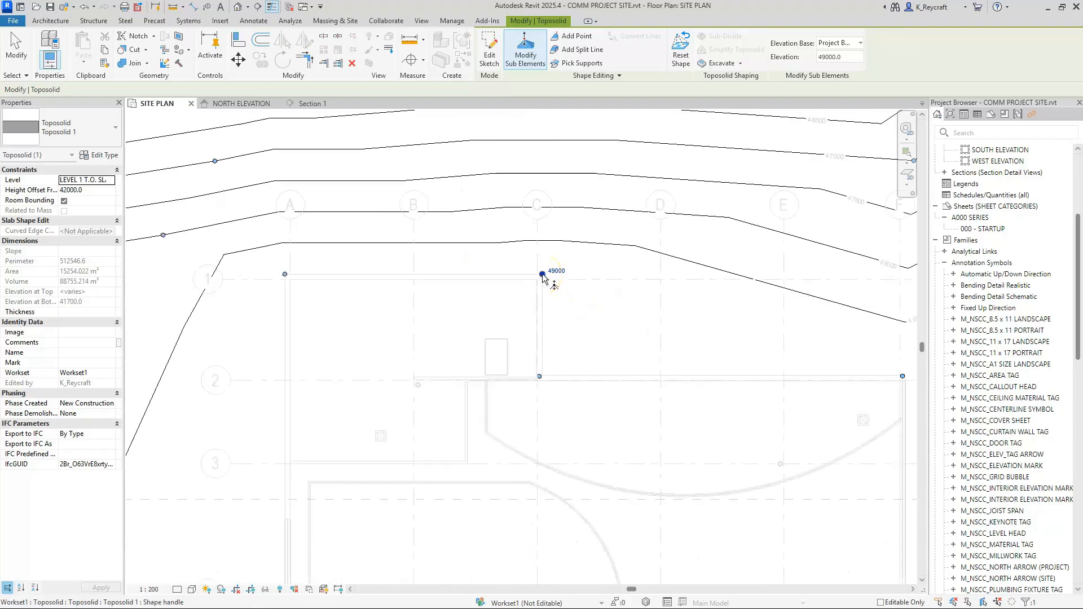
key("Escape")
key("Escape")
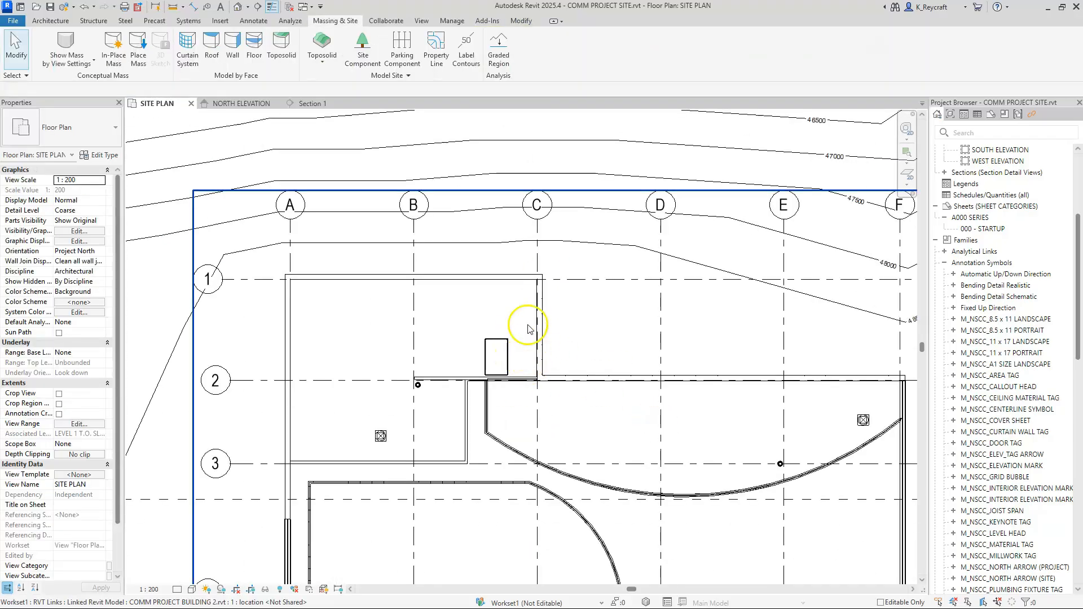
Step: Edit the toposolid's sub-elements and use Move to snap the point near grids C and 2 to the inside wall corner's endpoint
left_click(541, 149)
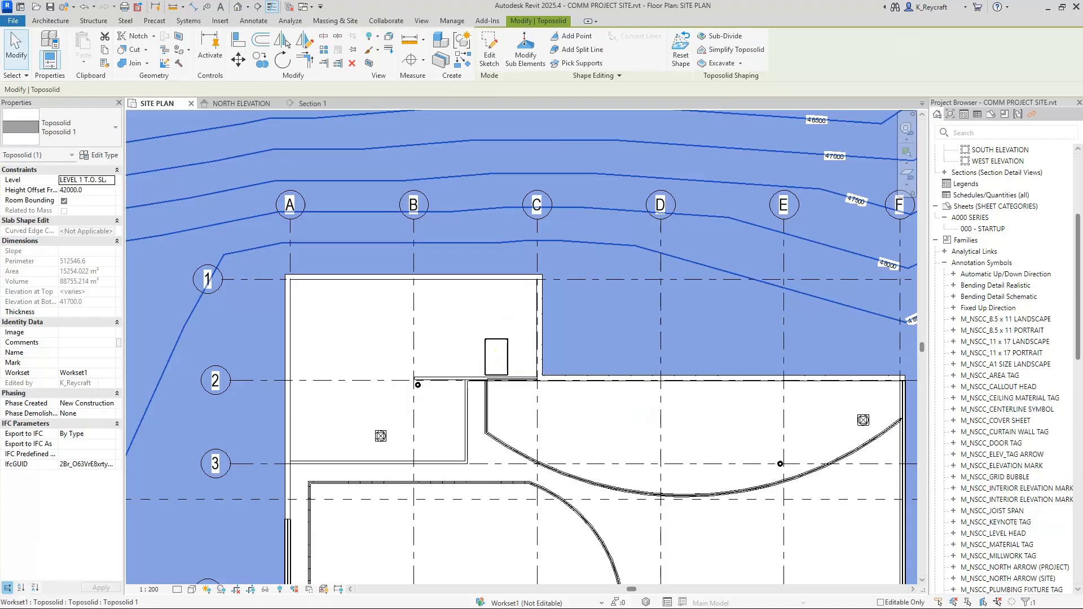
left_click(525, 51)
scroll(556, 399, "up", 5)
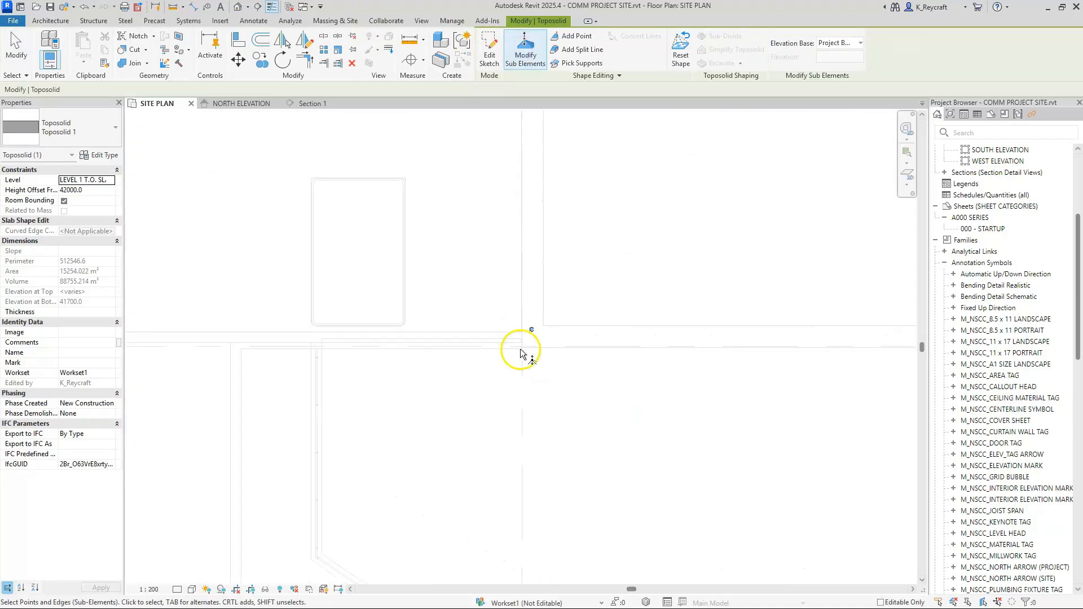
left_click_drag(476, 285, 630, 383)
scroll(561, 340, "up", 3)
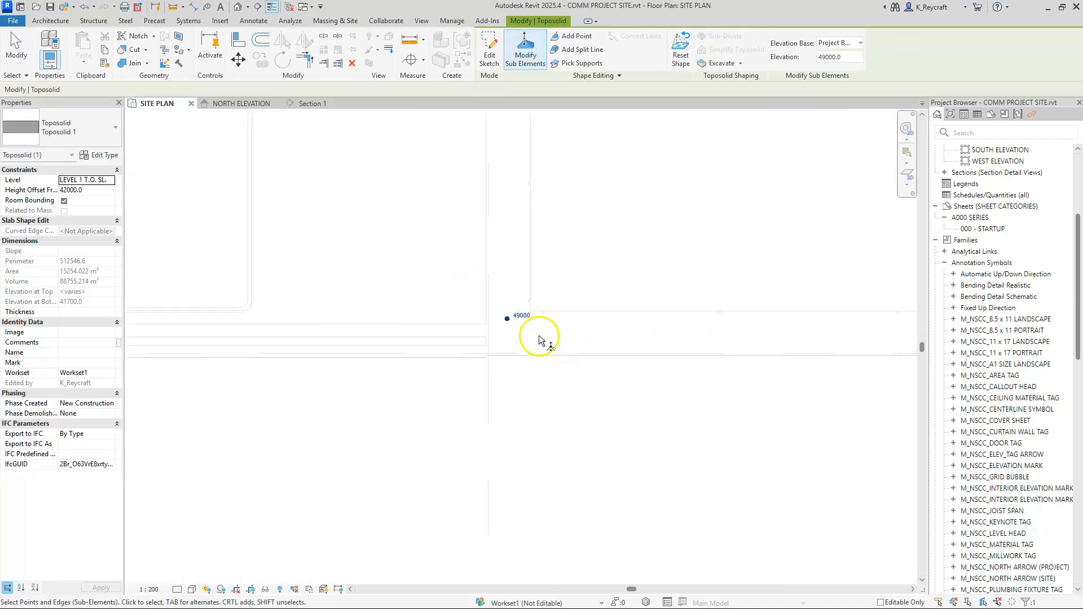
scroll(508, 322, "up", 3)
left_click(501, 314)
left_click_drag(502, 309, 519, 333)
left_click_drag(482, 248, 569, 363)
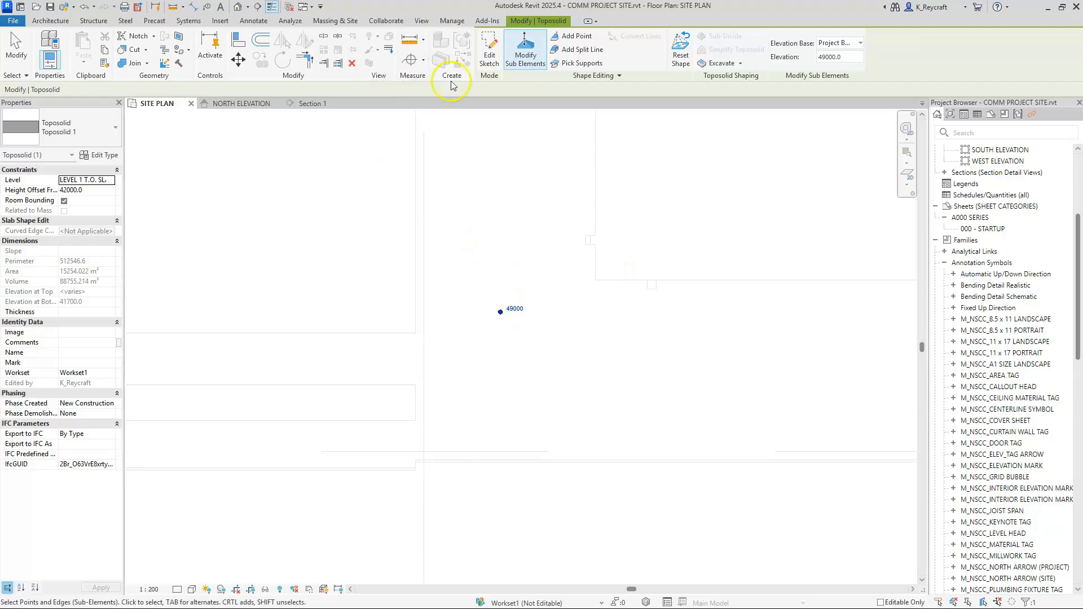
left_click(239, 59)
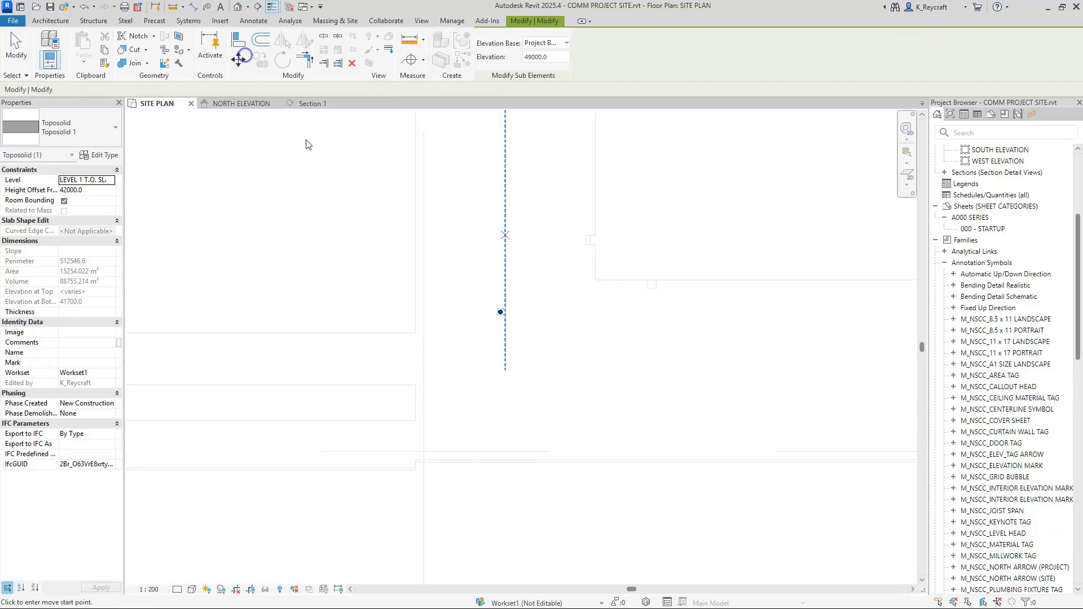
left_click(500, 314)
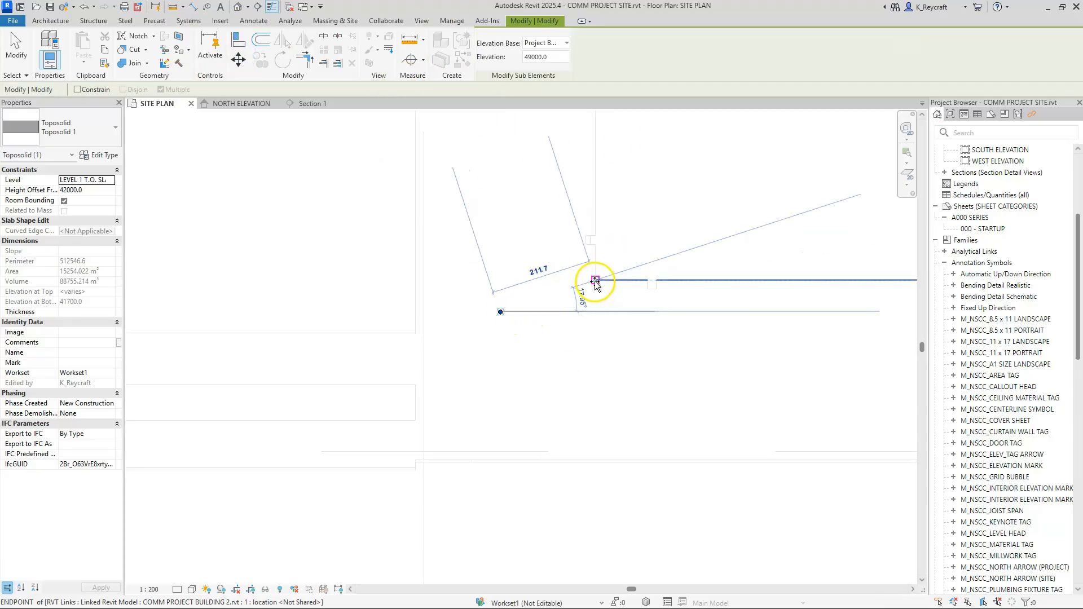
left_click(595, 281)
scroll(558, 355, "down", 5)
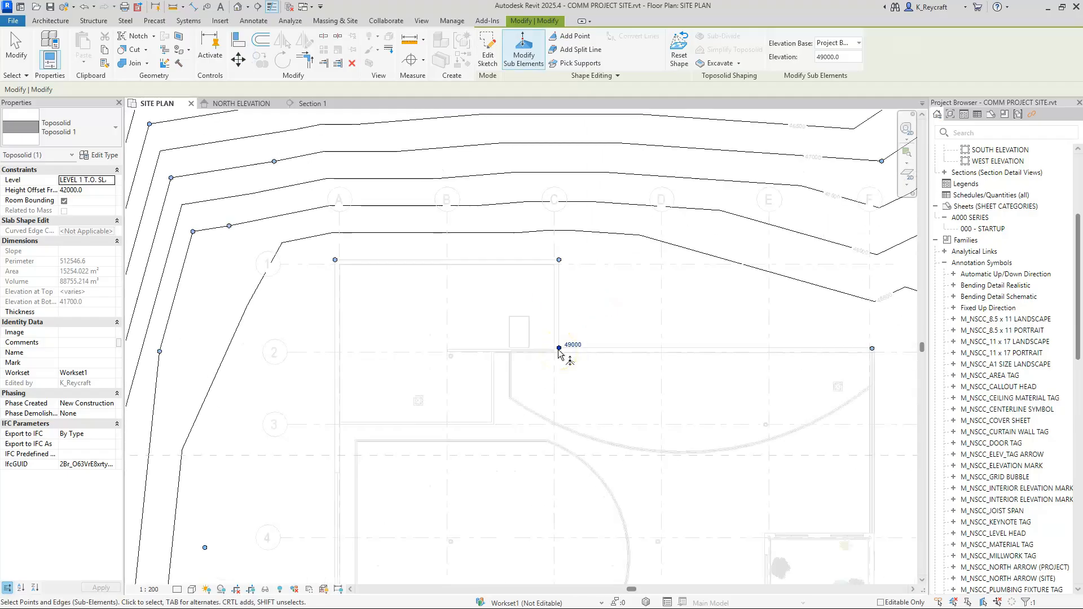
Step: Move the toposolid point at the building corner near grids A and 5 straight south to about grid 6
middle_click_drag(764, 363, 781, 210)
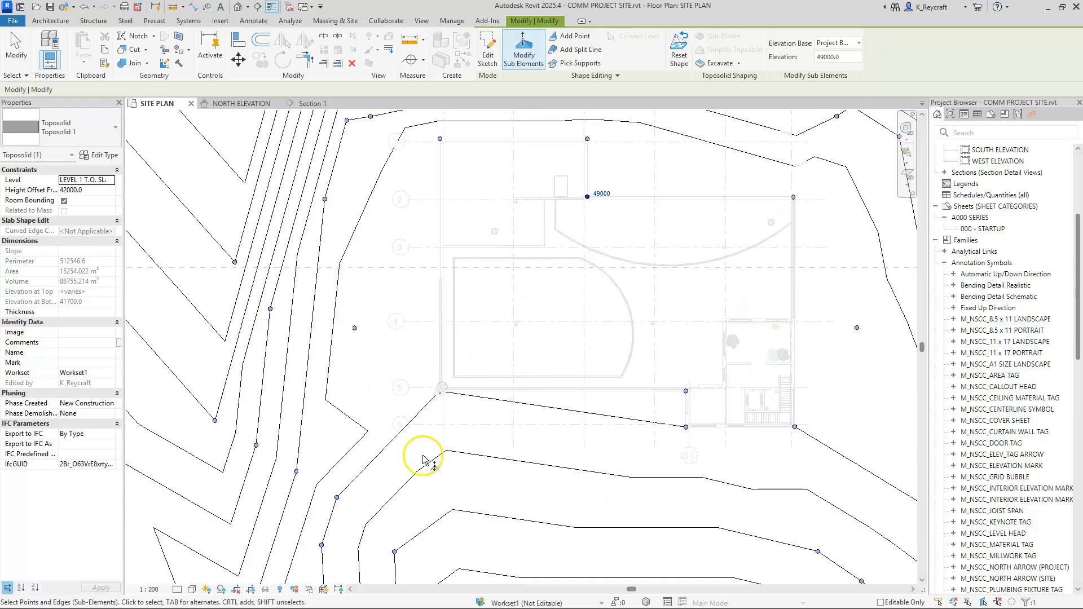
scroll(333, 212, "down", 3)
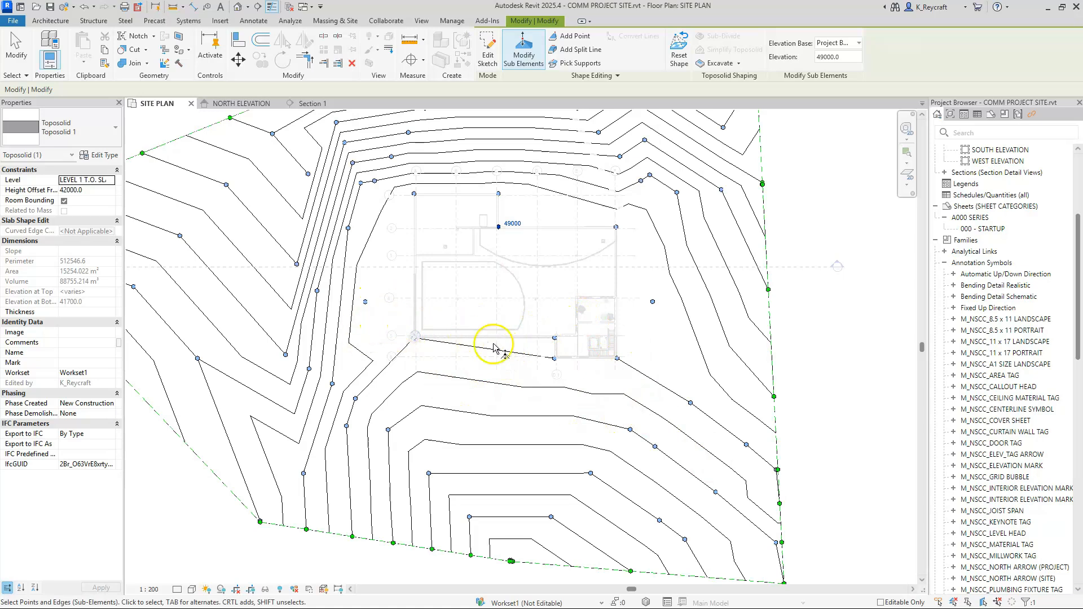
scroll(410, 338, "up", 5)
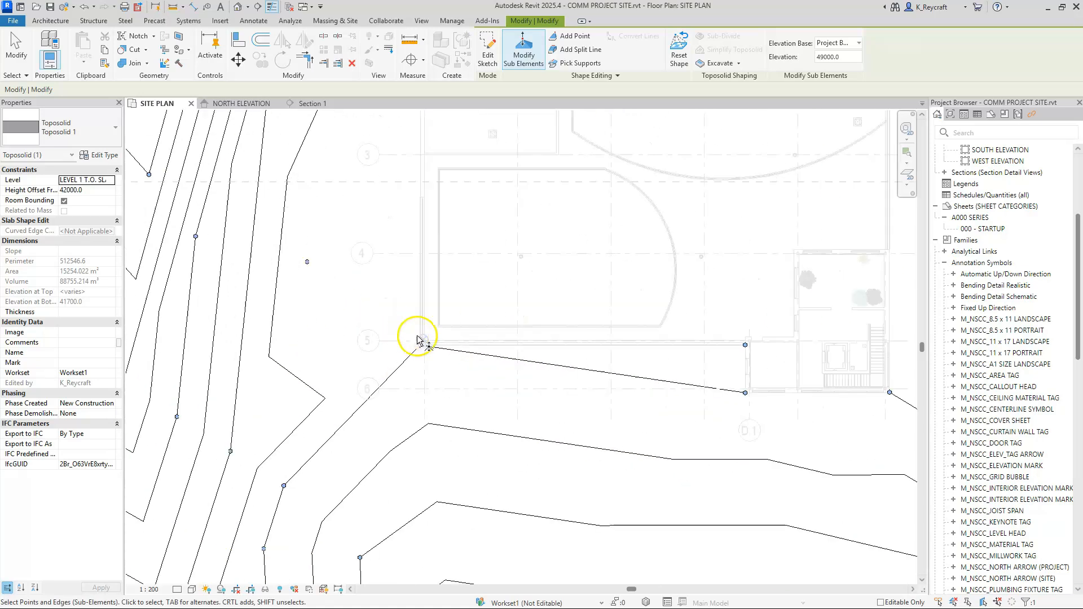
key("Escape")
key("Escape")
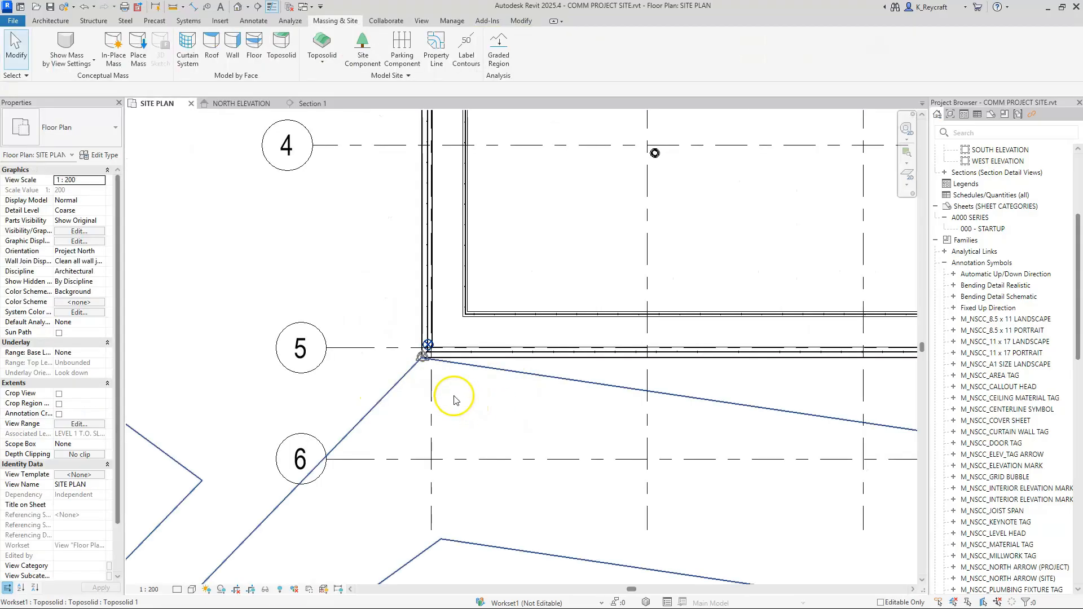
left_click(408, 372)
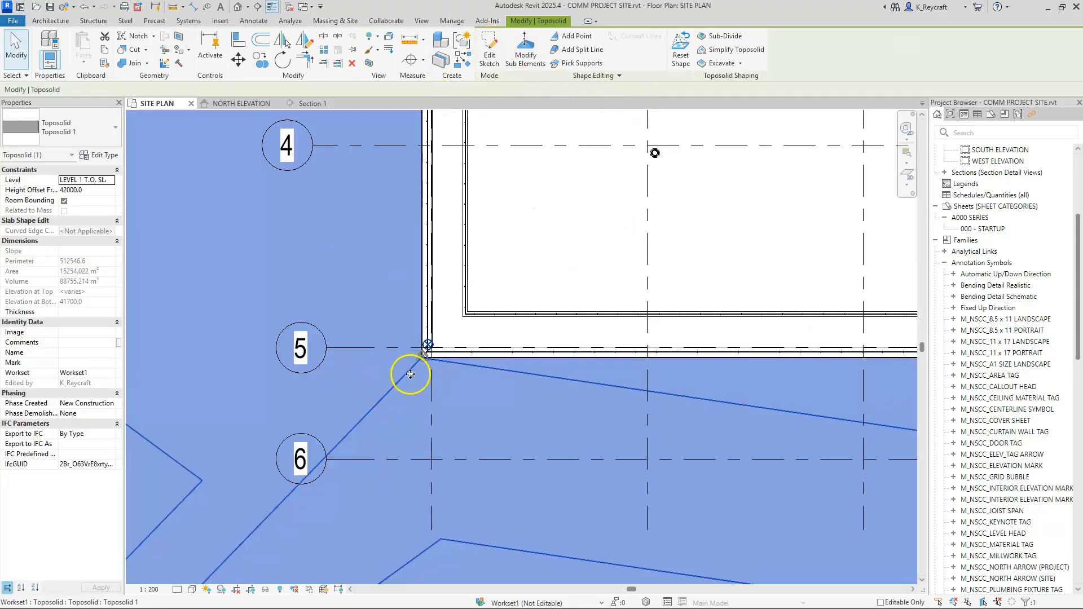
left_click(525, 50)
left_click_drag(395, 323, 481, 417)
left_click(407, 418)
scroll(407, 418, "down", 5)
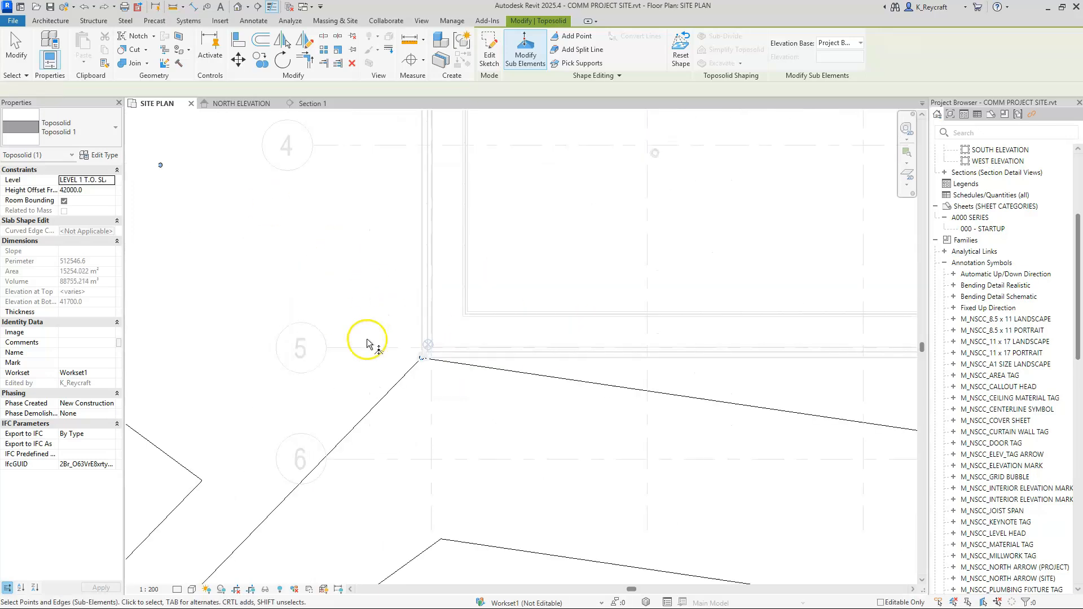
scroll(422, 355, "down", 3)
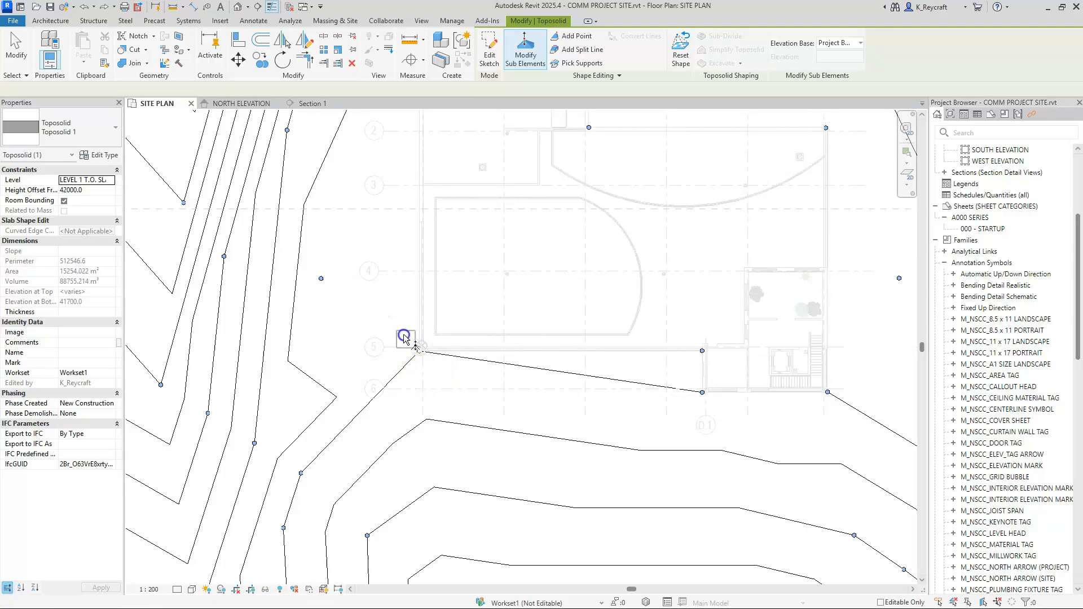
left_click(419, 350)
left_click_drag(421, 351, 429, 393)
Step: Move the toposolid point at the building corner near grids D.1 and 6 south, close to the D.1 grid bubble
scroll(598, 395, "down", 2)
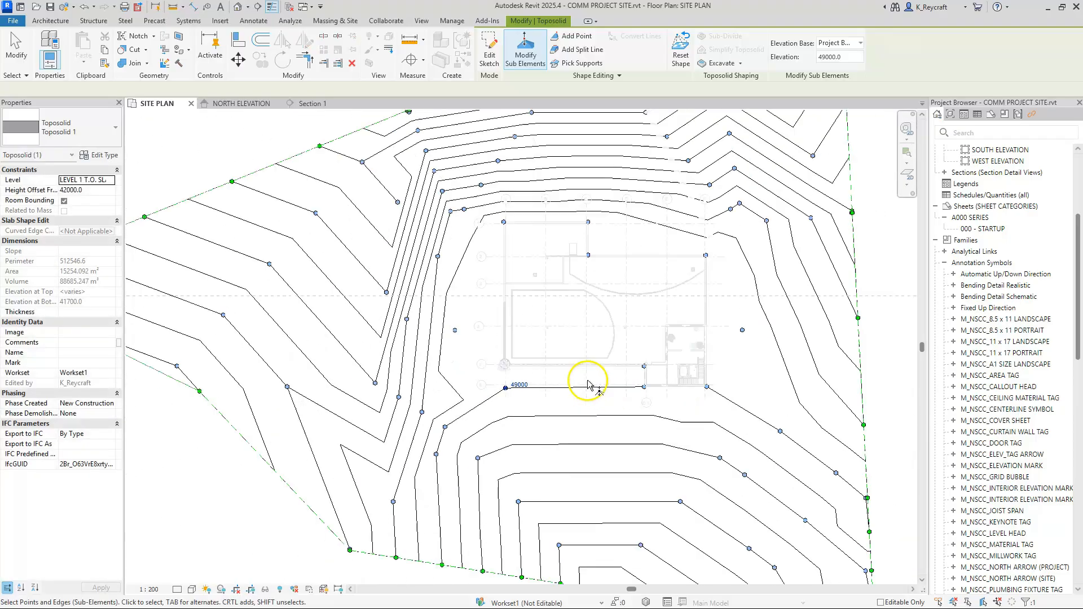
scroll(682, 389, "up", 5)
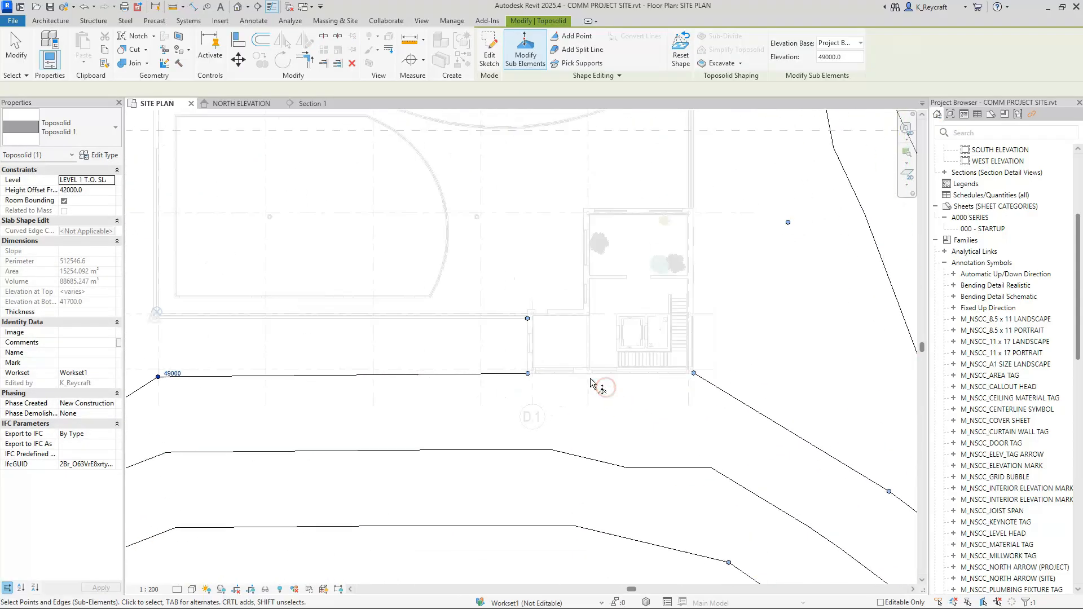
left_click_drag(488, 346, 561, 421)
left_click_drag(519, 373, 526, 405)
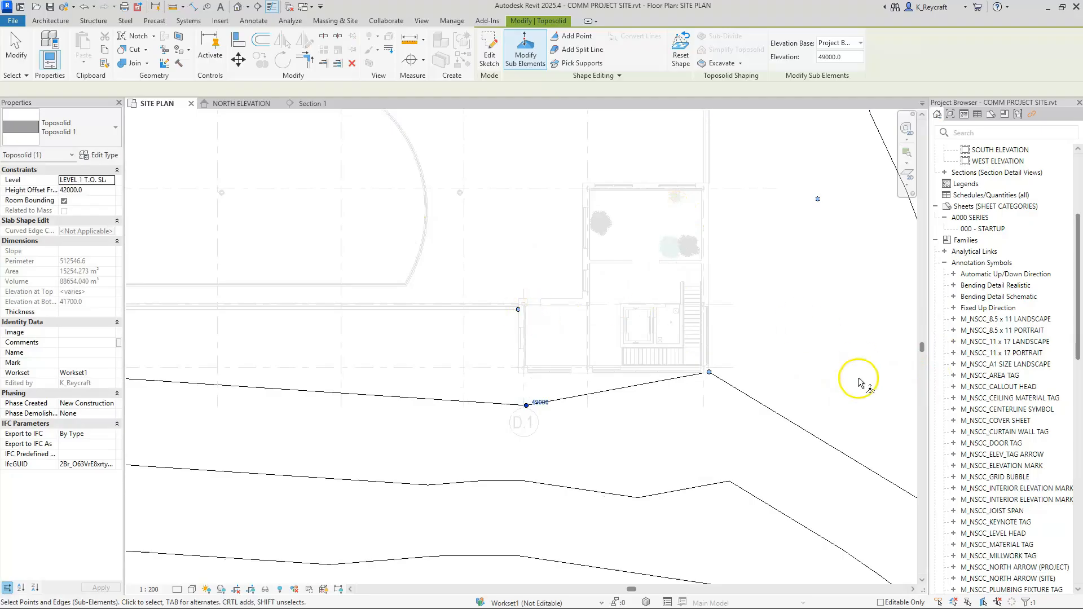
Step: Move the toposolid point at the building's southeast corner diagonally outward to the southeast, and reselect the whole toposolid
scroll(753, 298, "down", 3)
scroll(752, 312, "up", 3)
left_click_drag(710, 348, 722, 388)
left_click(710, 348)
left_click_drag(672, 313, 750, 384)
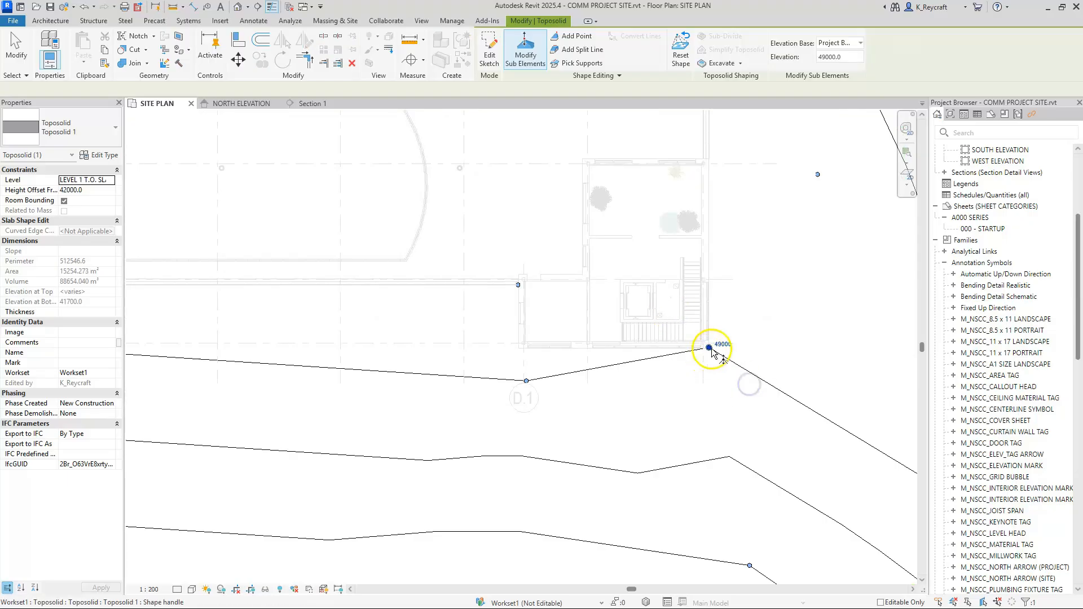
left_click_drag(709, 348, 737, 388)
scroll(698, 353, "down", 4)
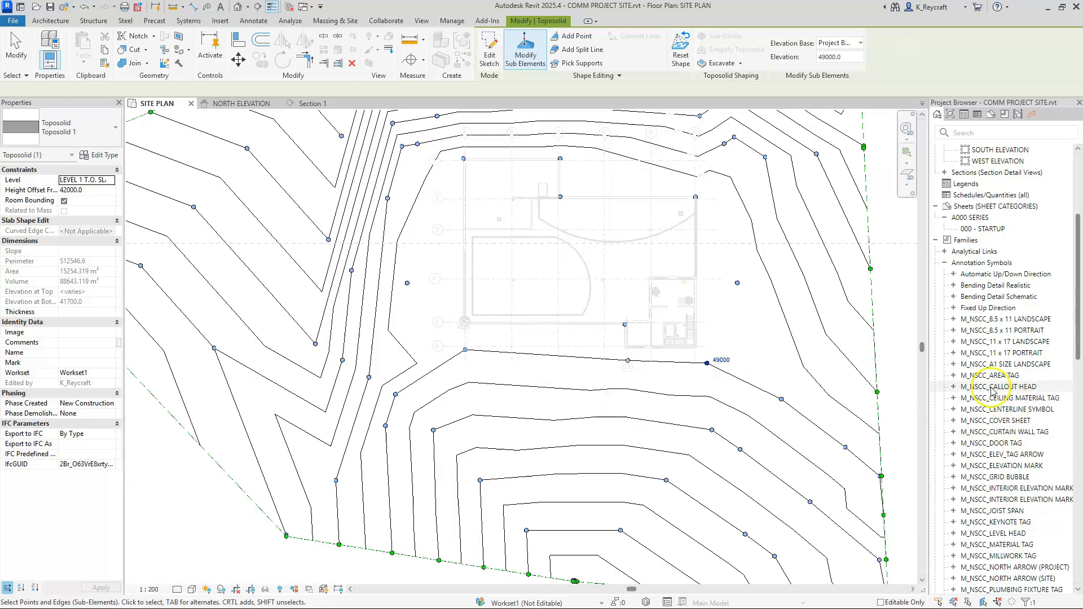
key("Escape")
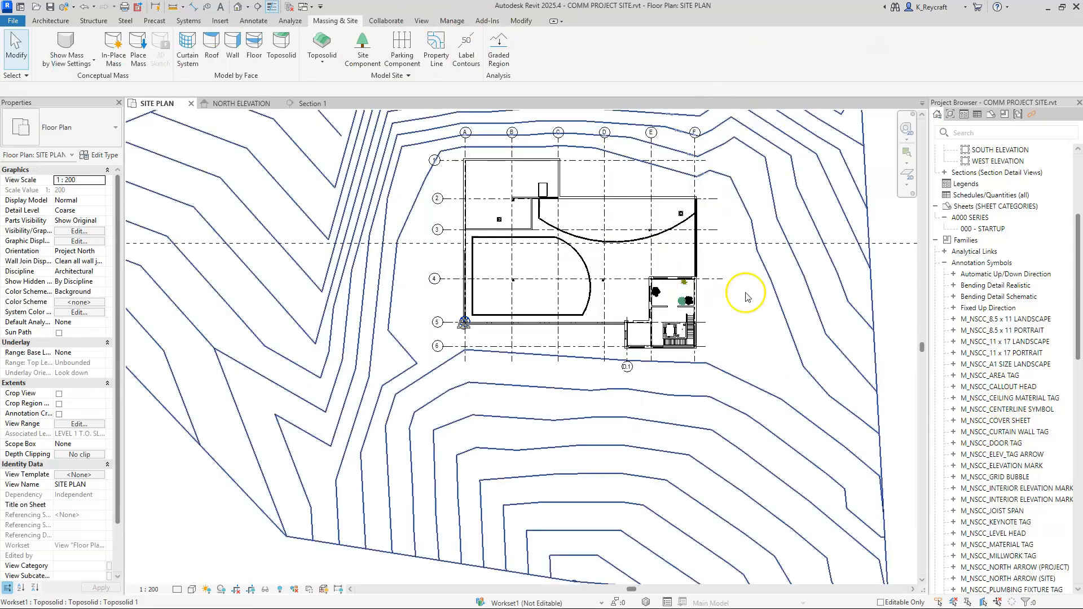
left_click(776, 293)
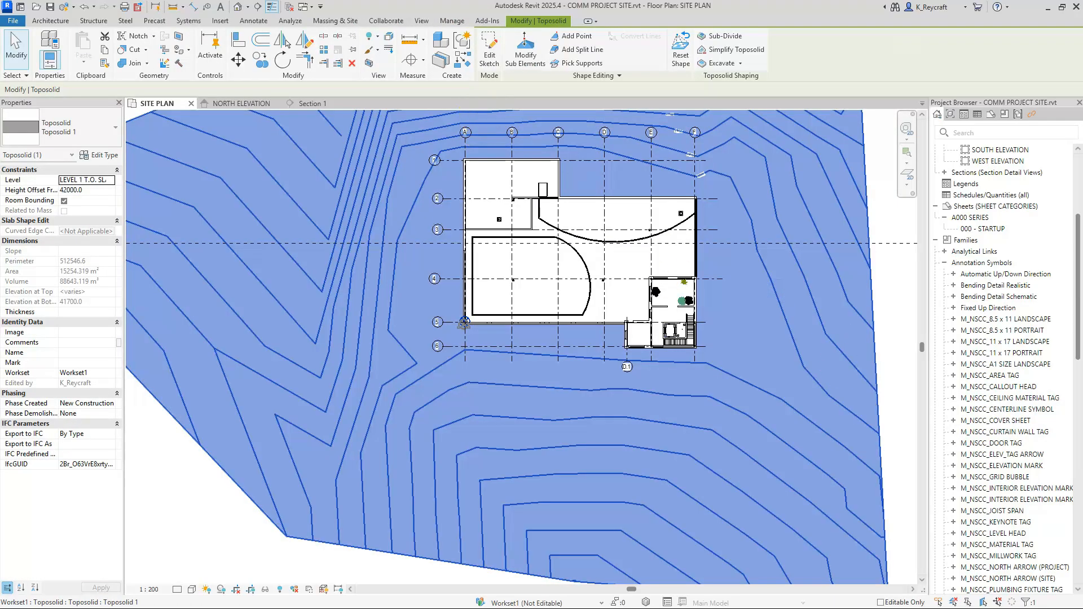
Step: Add a point to the toposolid's surface just east of the building, between grids 5 and 6
left_click(526, 51)
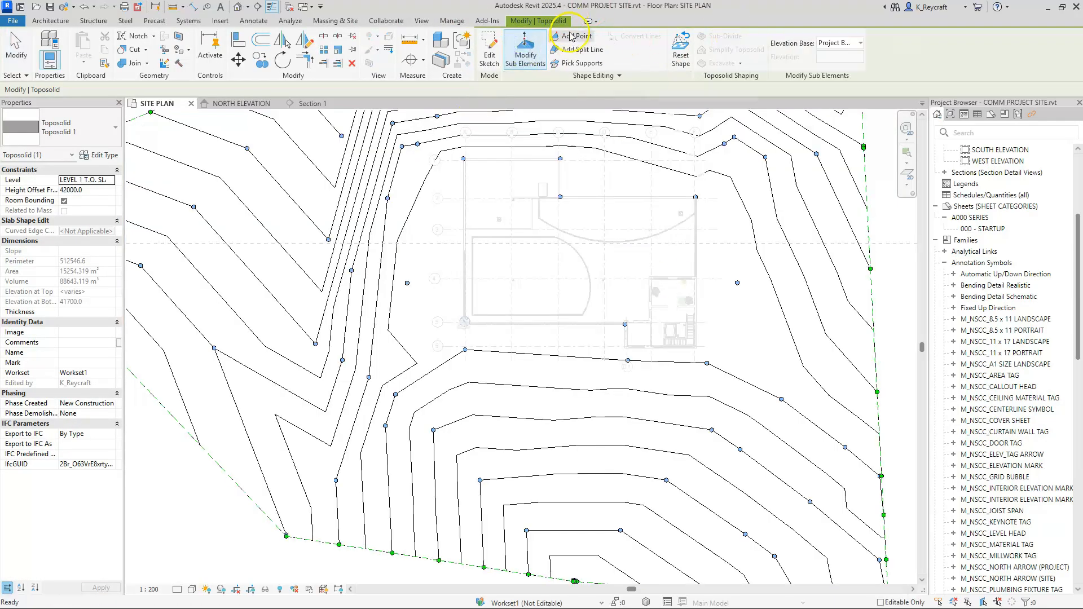
left_click(571, 37)
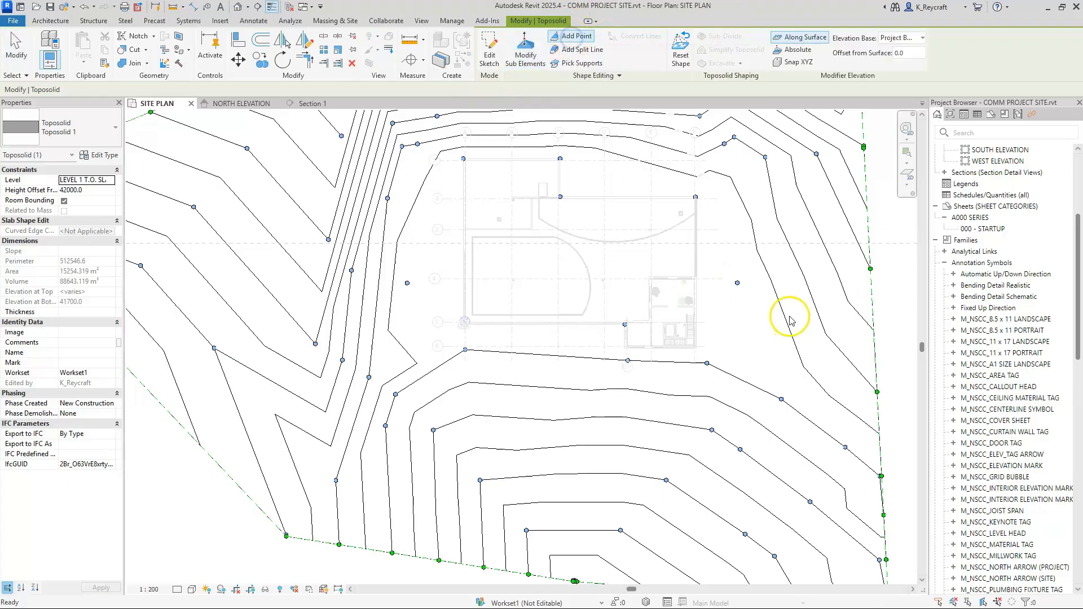
left_click(743, 319)
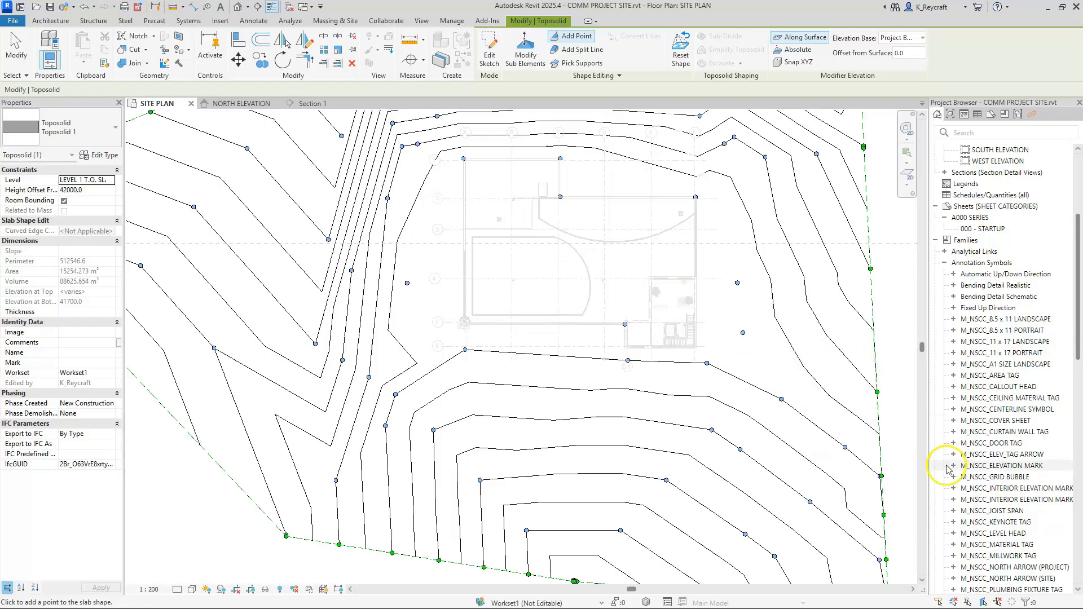
left_click(777, 291)
key("Escape")
key("Escape")
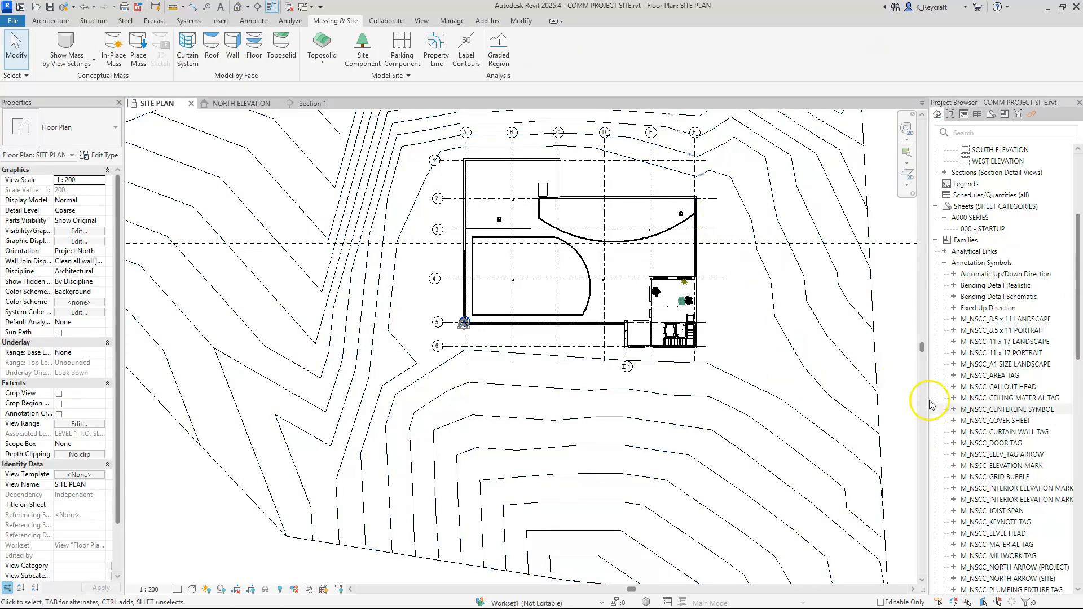
Step: Edit the toposolid's sub-elements and set the elevation of the new point east of the building to 52000
left_click(777, 312)
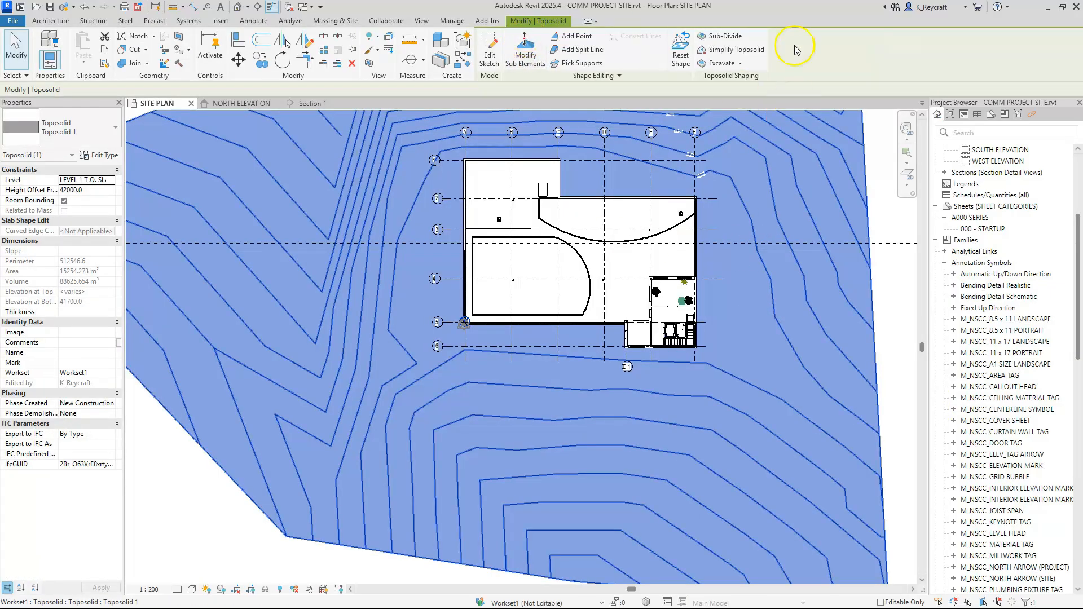
left_click(525, 51)
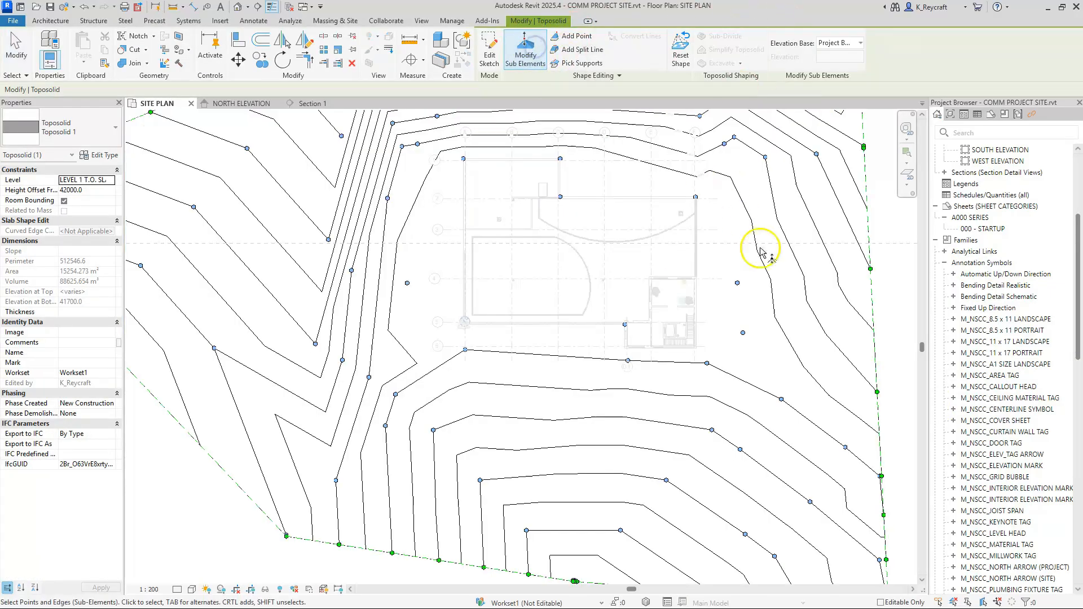
left_click(744, 333)
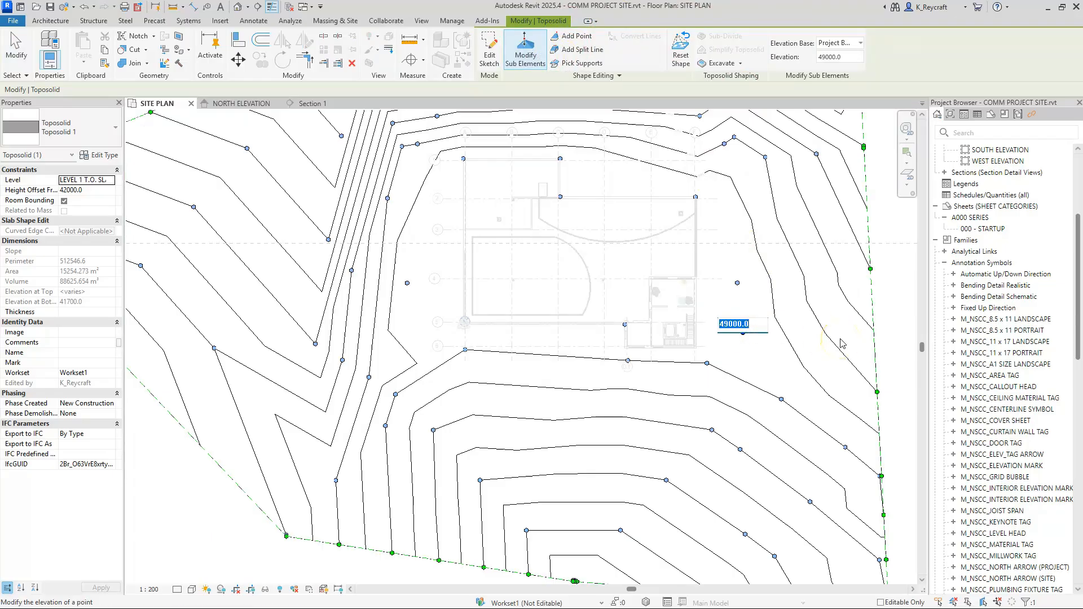
key("Return")
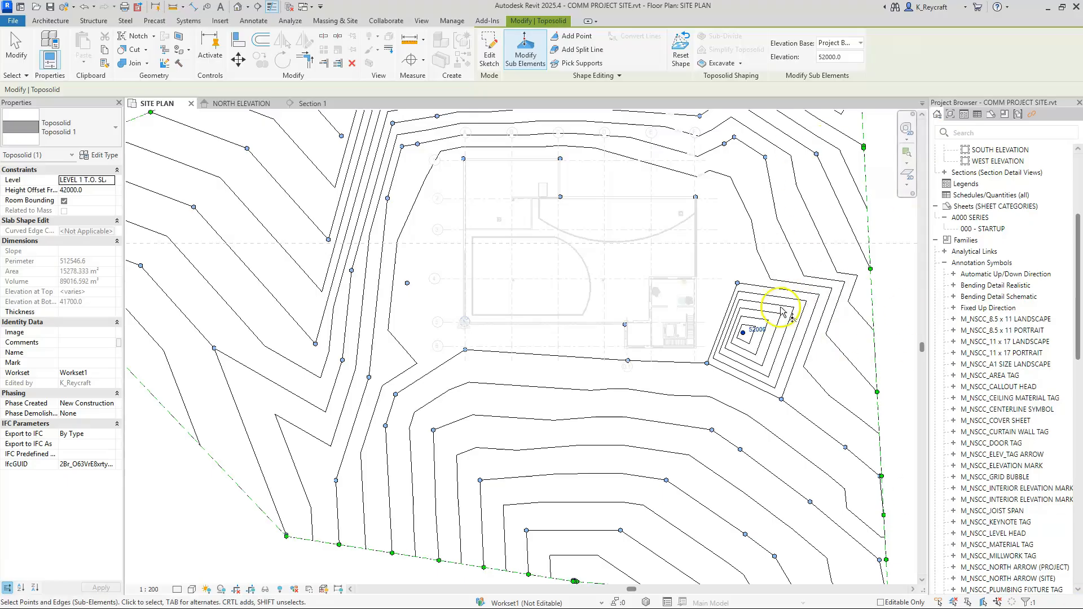
left_click(776, 345)
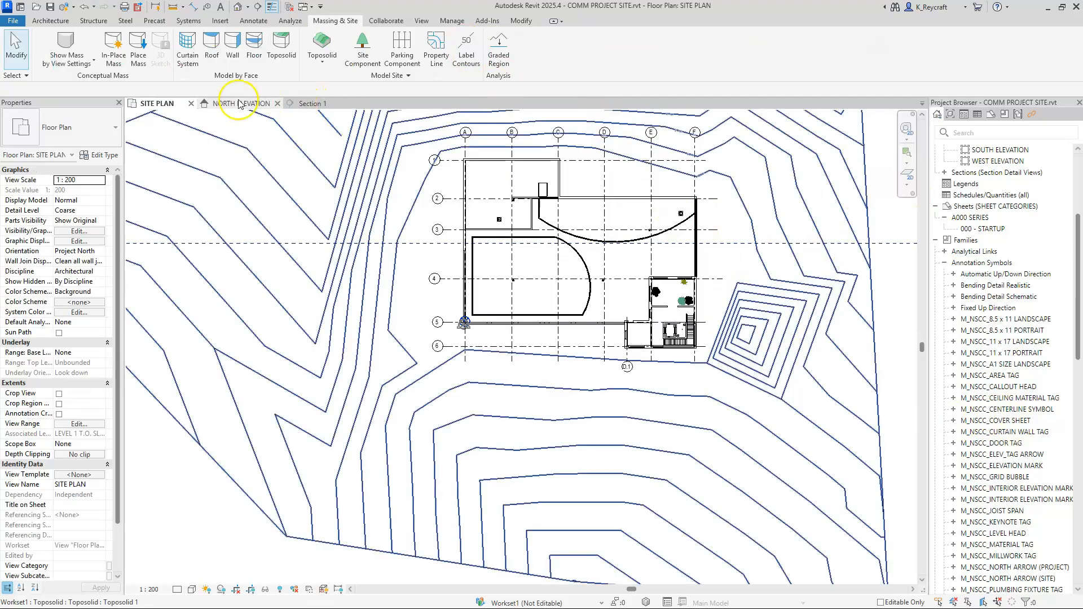
Step: Open the default {3D} view and examine the raised terrain beside the building's southeast corner from several angles
scroll(1016, 242, "up", 2)
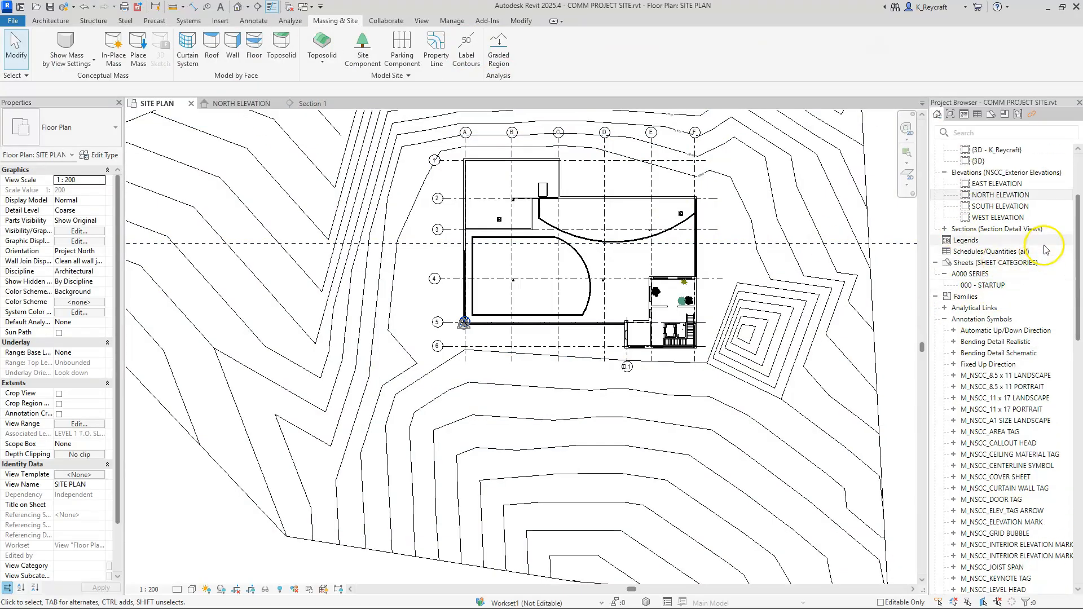
scroll(1045, 249, "up", 3)
left_click(979, 274)
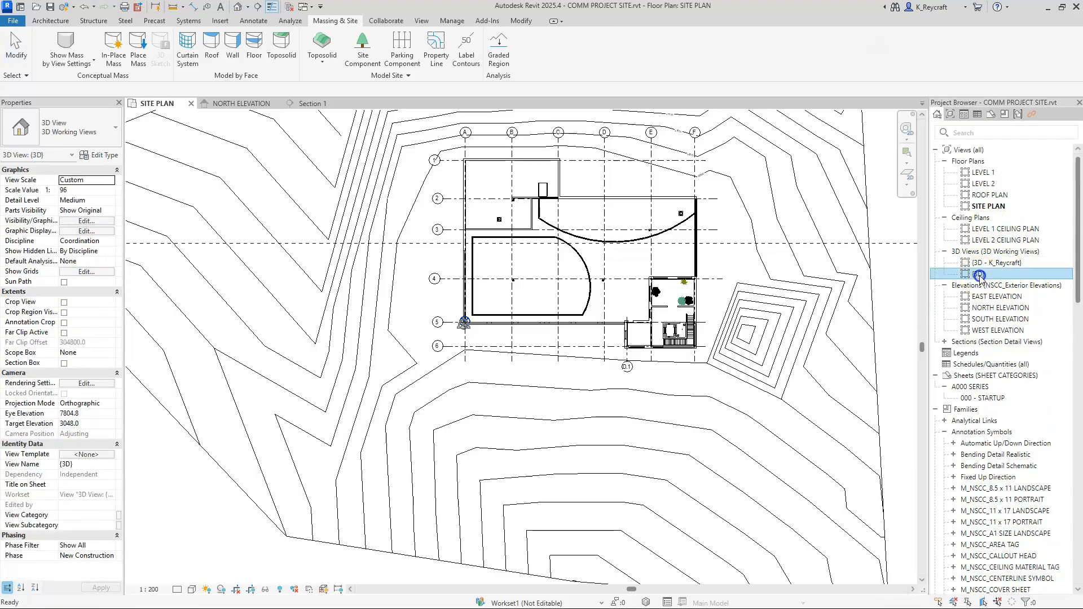
double_click(979, 275)
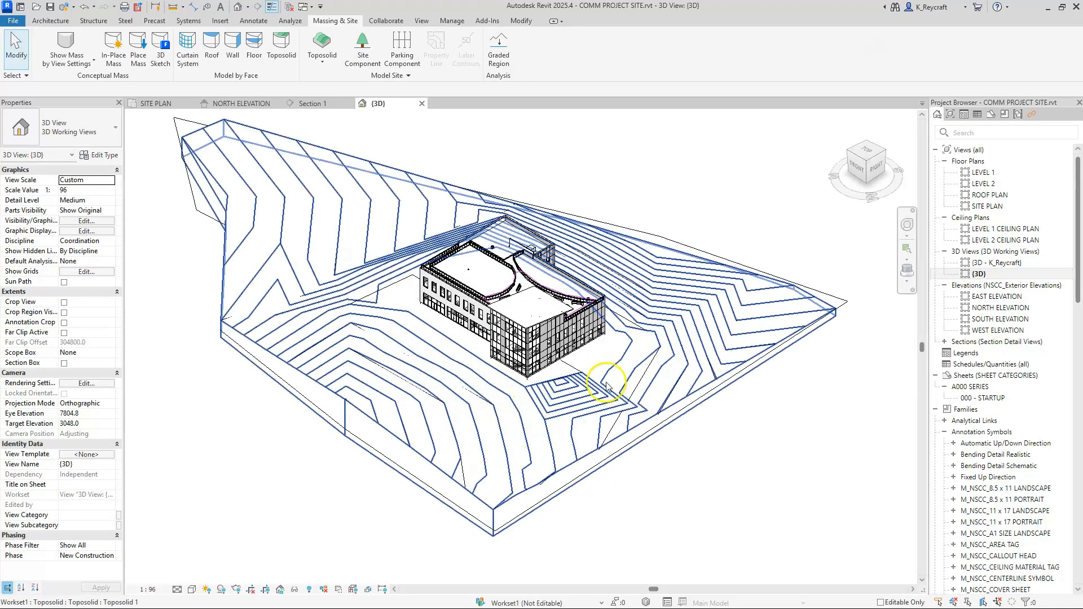
middle_click_drag(539, 454, 930, 429, "shift")
middle_click_drag(883, 500, 648, 359, "shift")
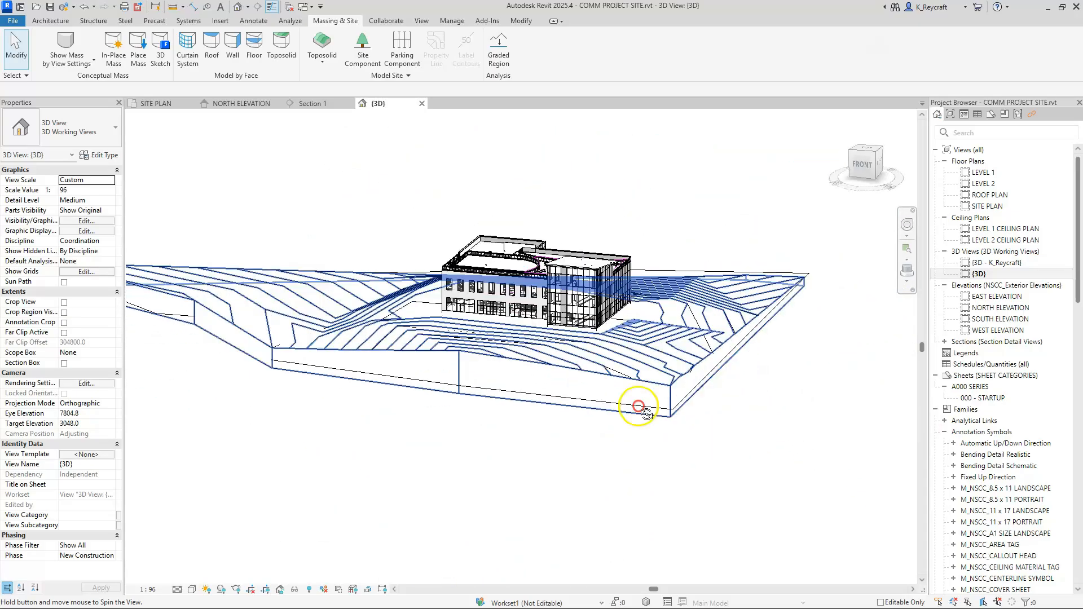
middle_click_drag(649, 460, 561, 490, "shift")
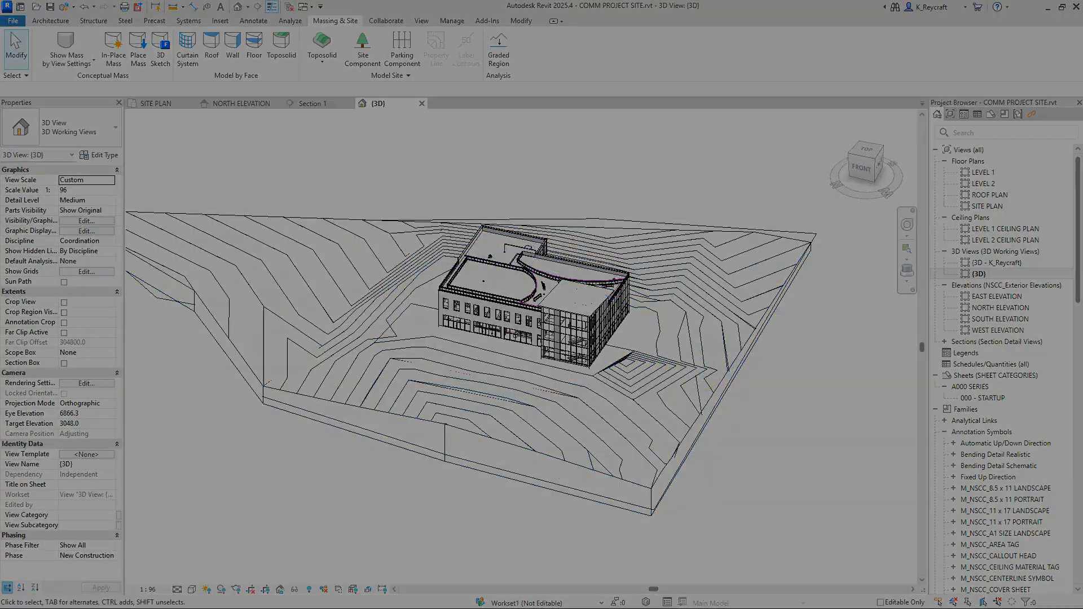